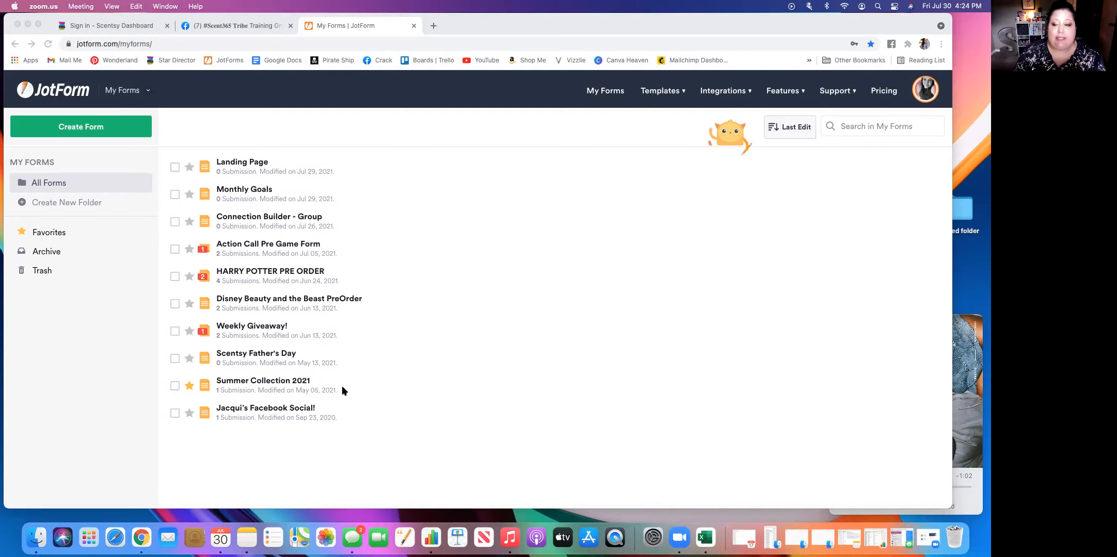
Open the JotForm pricing page and compare the limits of the Starter, Bronze, Silver and Gold plans.
click(885, 95)
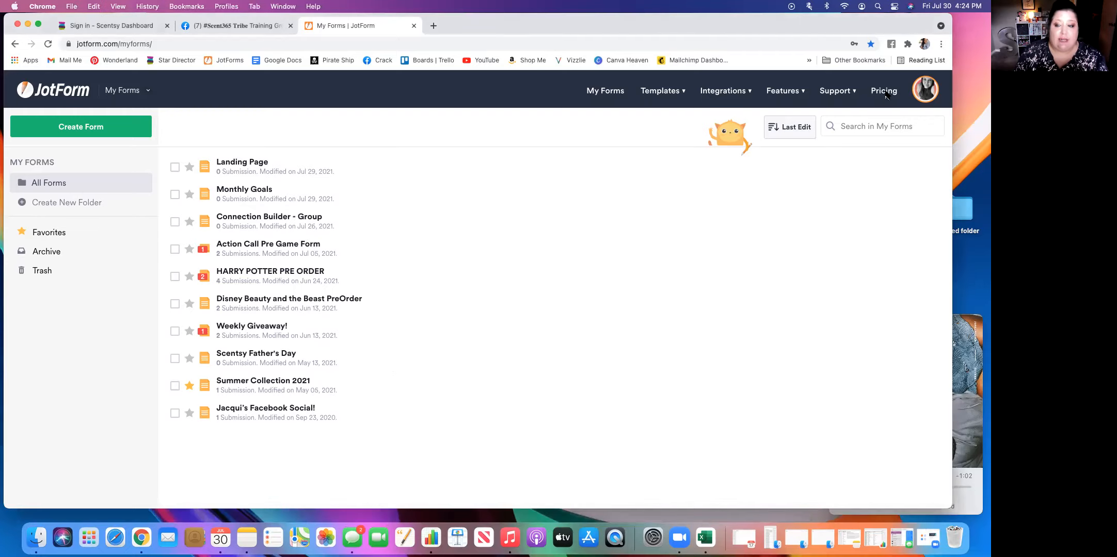
click(887, 94)
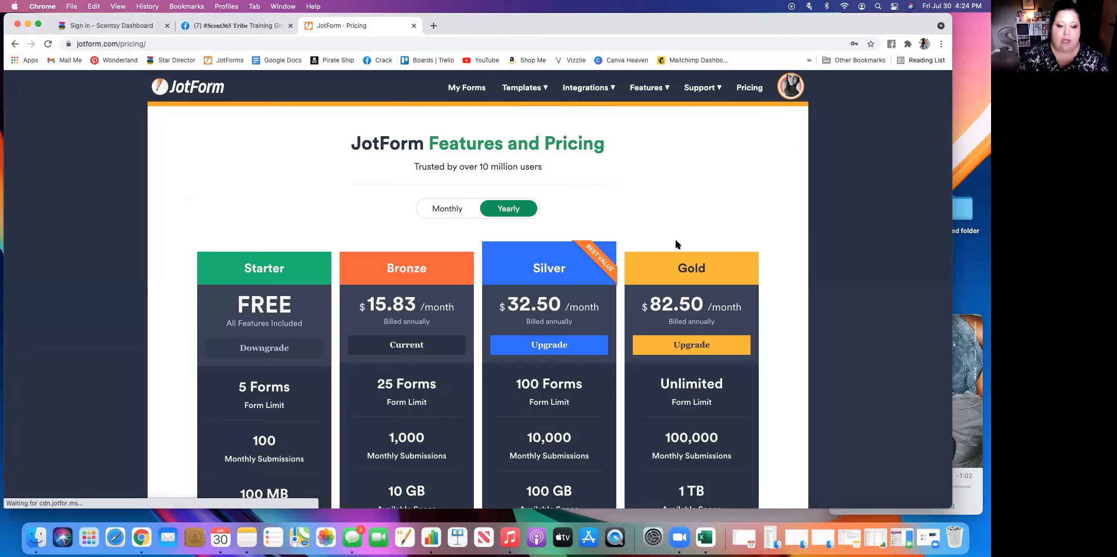
scroll(176, 364, down, 5)
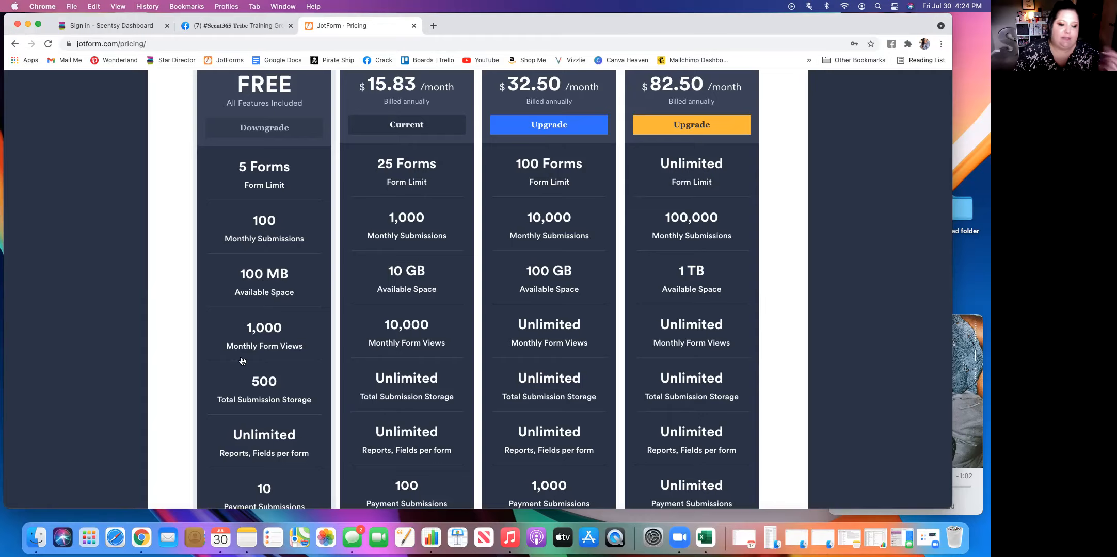
scroll(217, 358, down, 5)
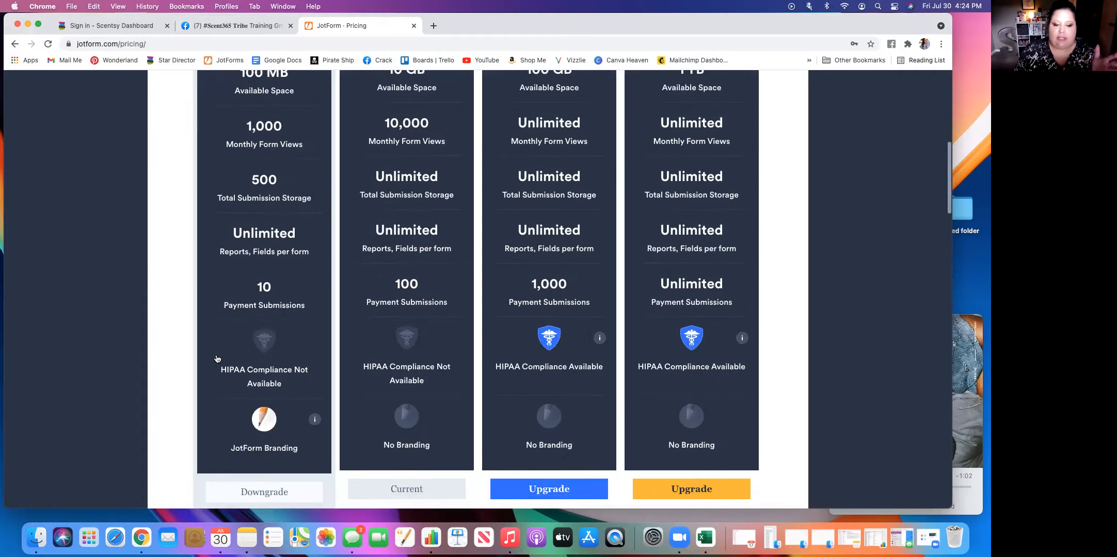
scroll(216, 359, up, 4)
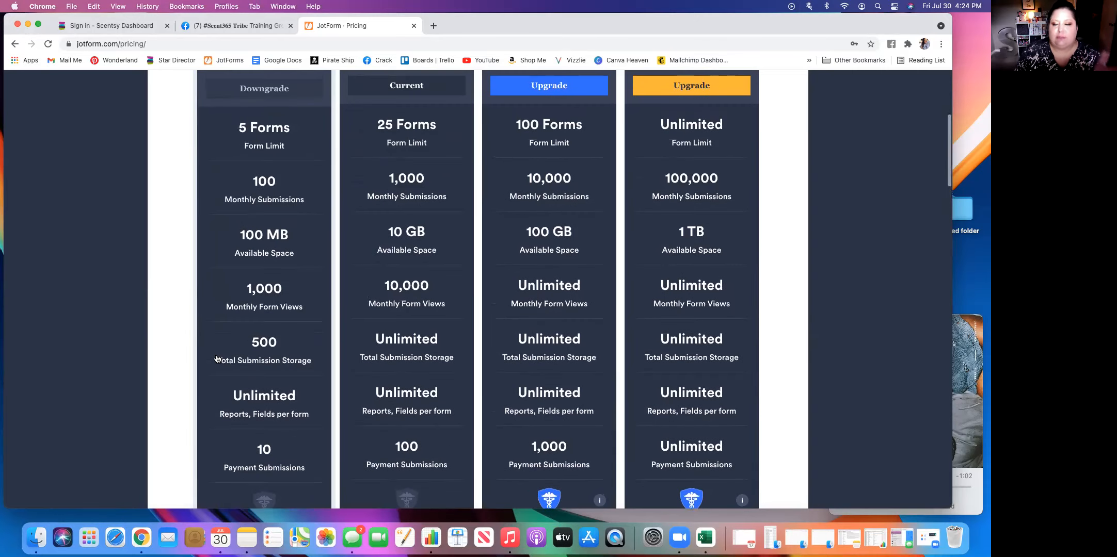
scroll(217, 358, up, 2)
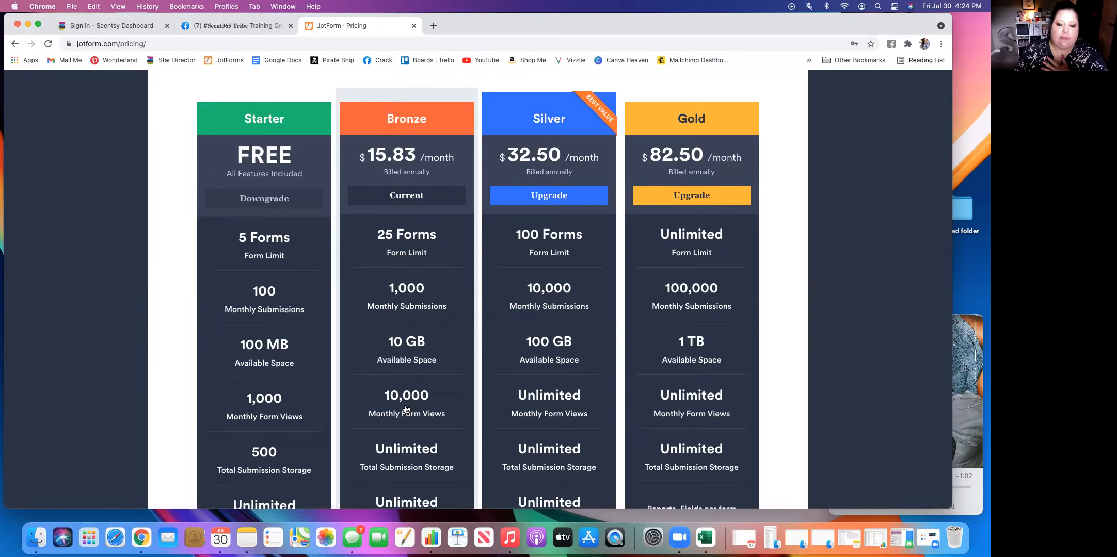
scroll(405, 410, down, 5)
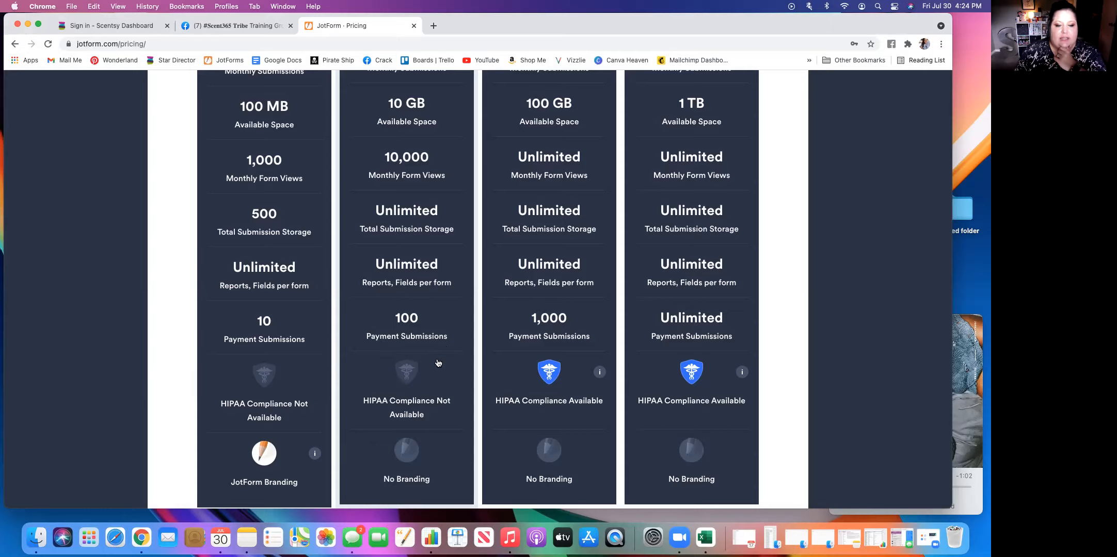
scroll(439, 363, up, 1)
scroll(437, 364, down, 5)
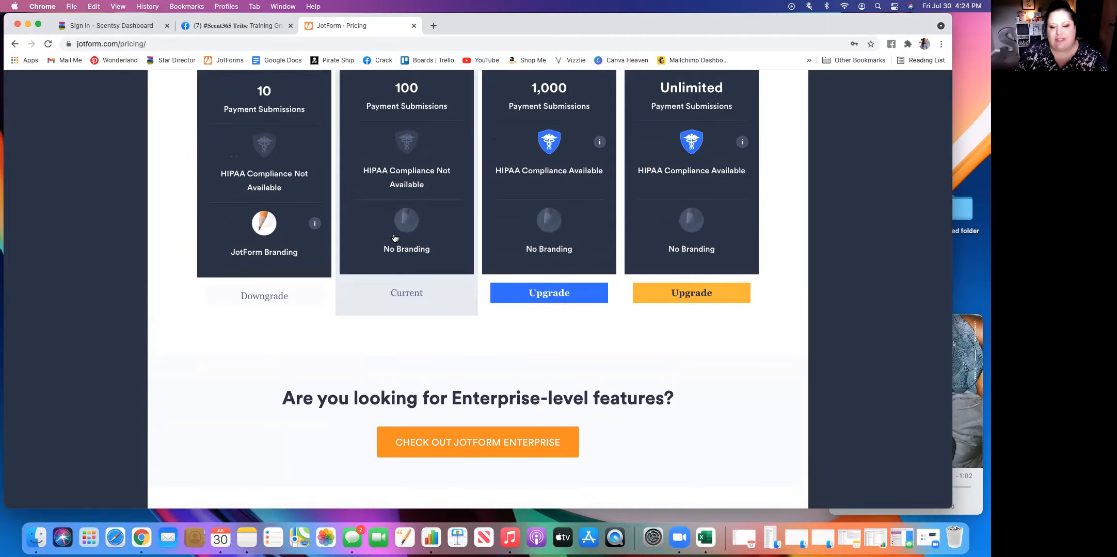
scroll(395, 238, up, 8)
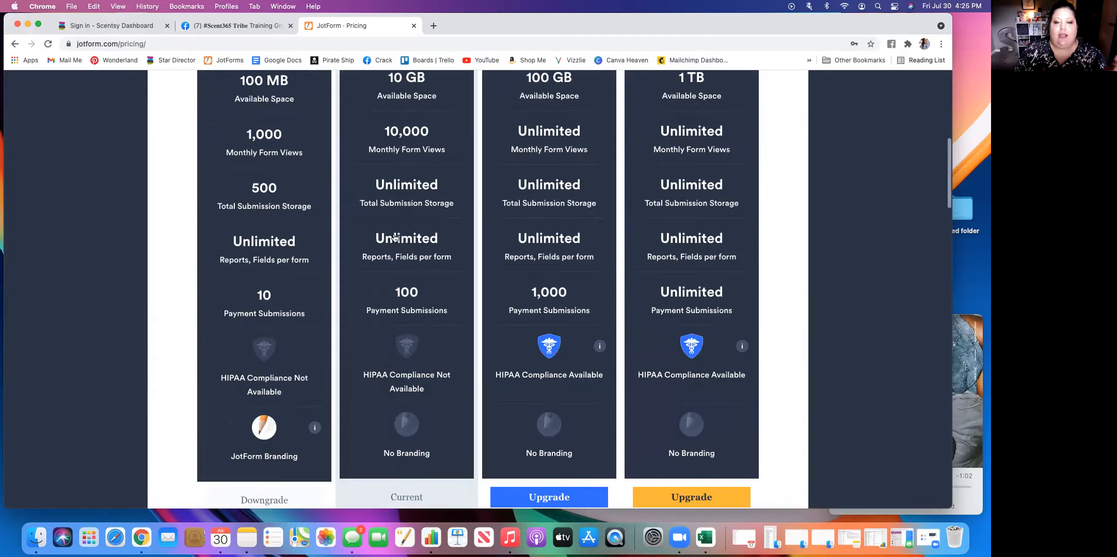
scroll(394, 238, up, 1)
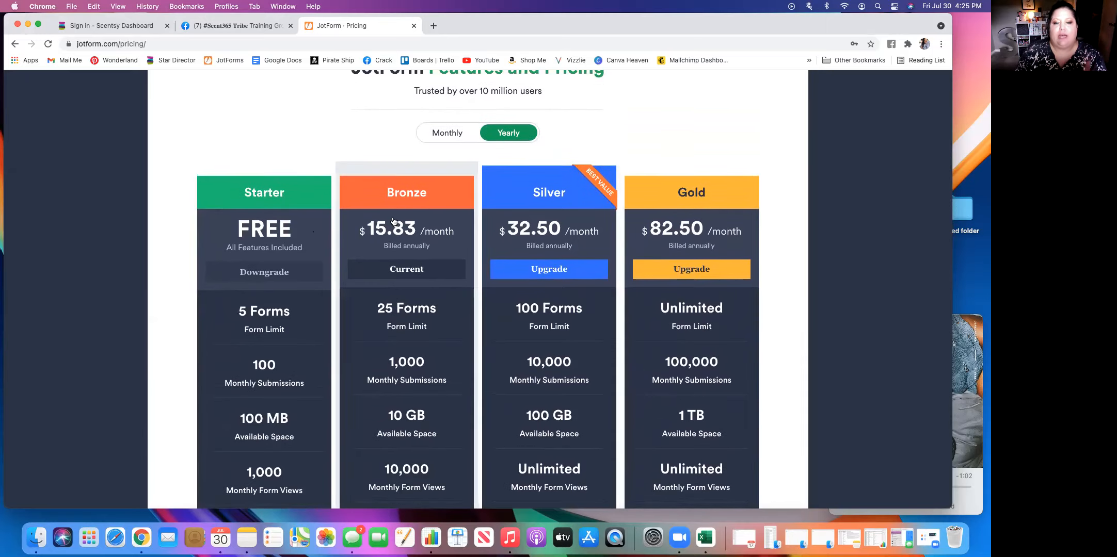
scroll(447, 223, up, 4)
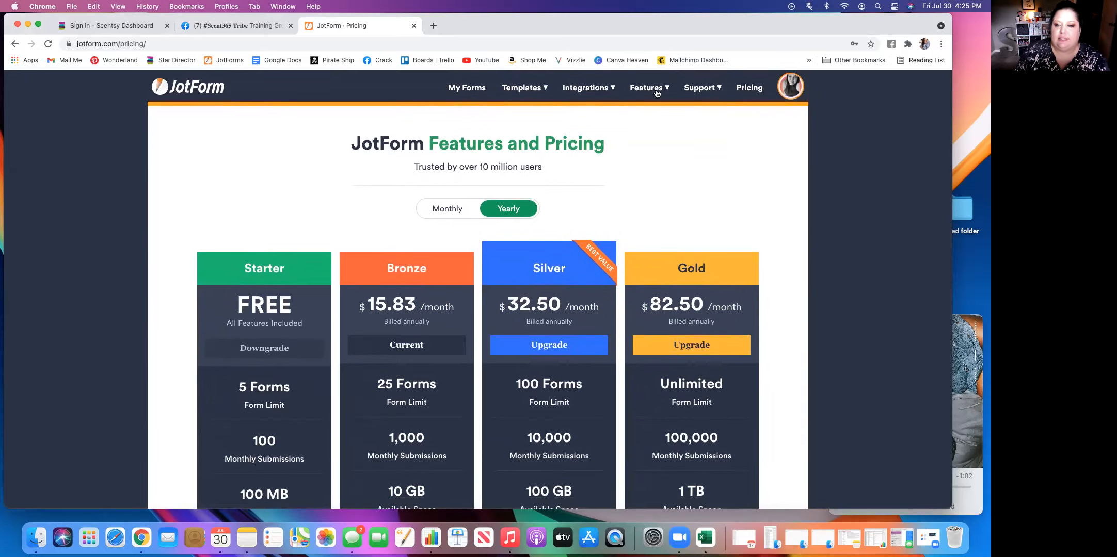
Return to the My Forms list and open the account's own Instagram profile in a new browser tab.
click(468, 90)
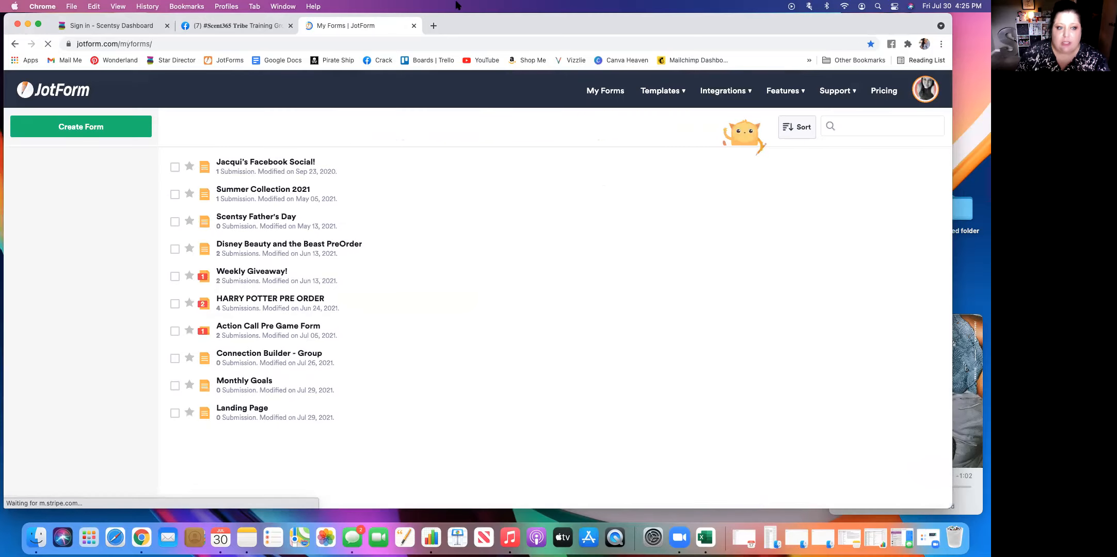
click(432, 26)
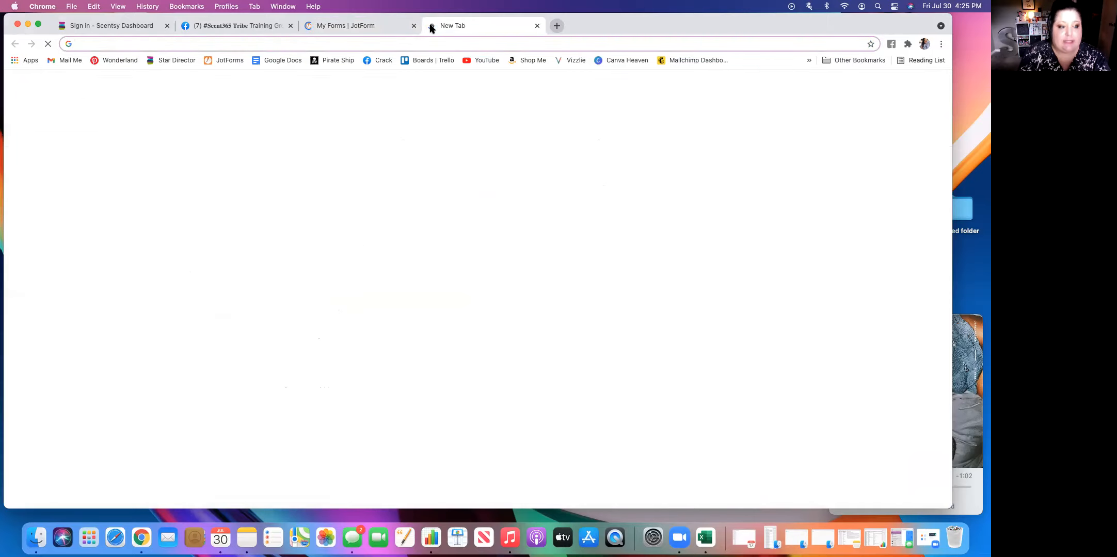
text(insta)
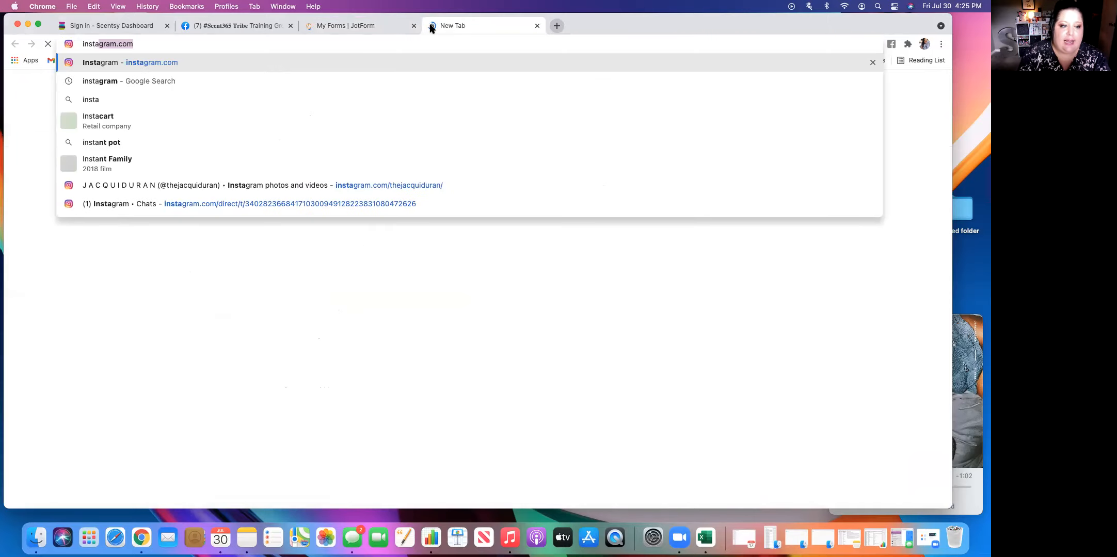
click(101, 67)
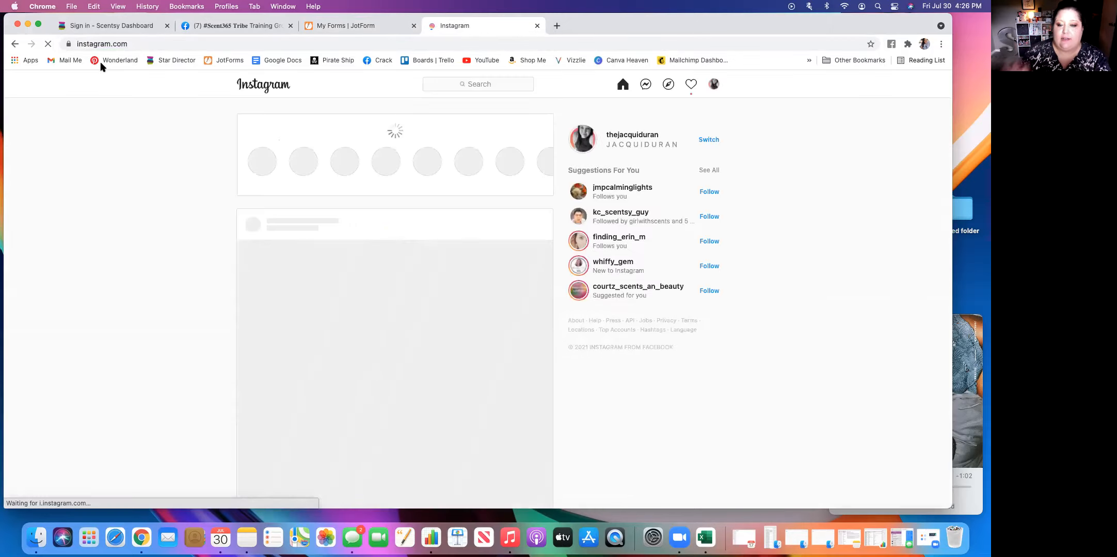
click(715, 84)
click(659, 111)
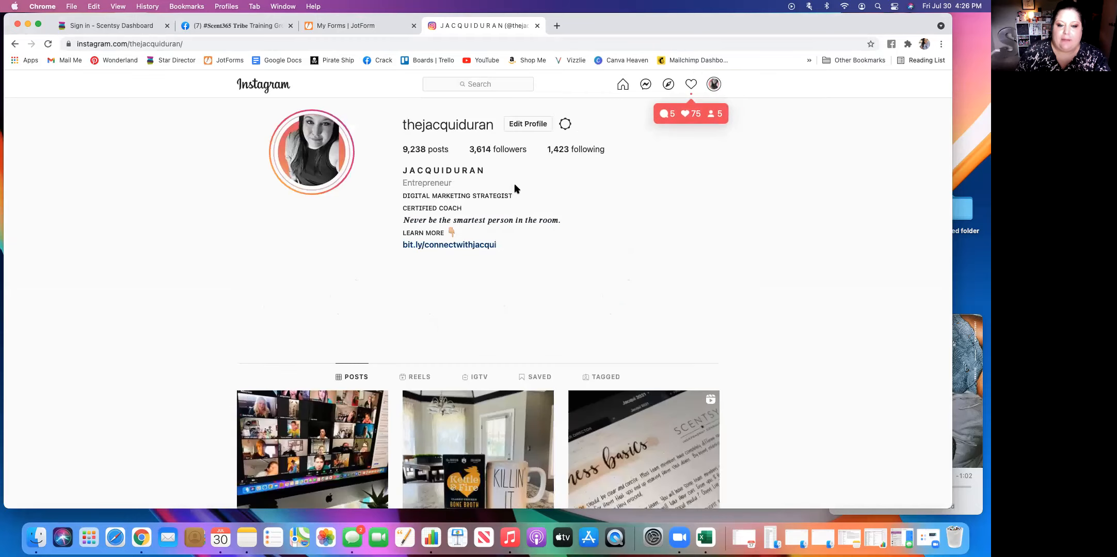
Look through the post grid on the Instagram profile and return to the bio section.
scroll(568, 393, down, 1)
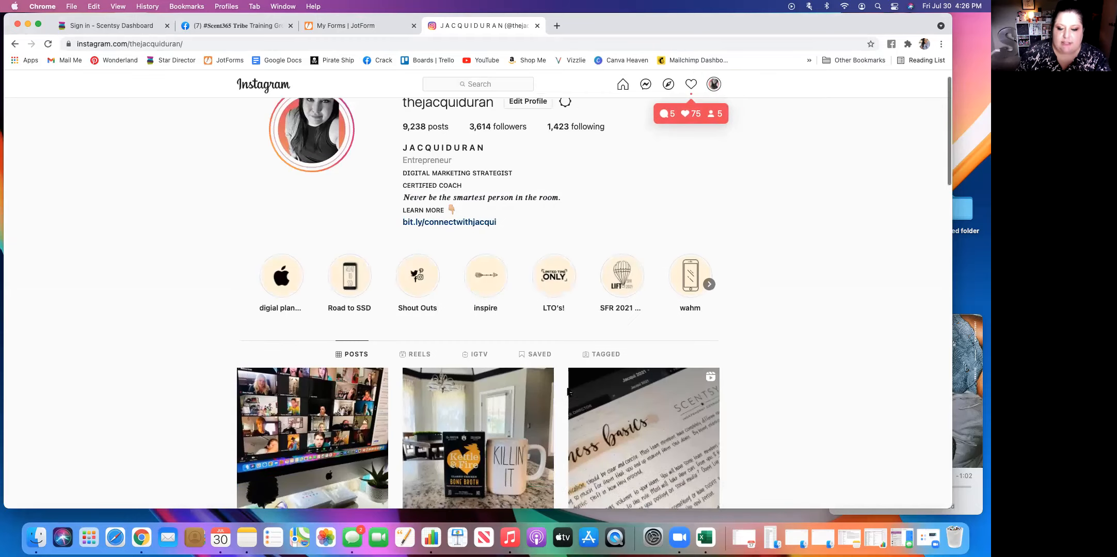
scroll(567, 393, down, 10)
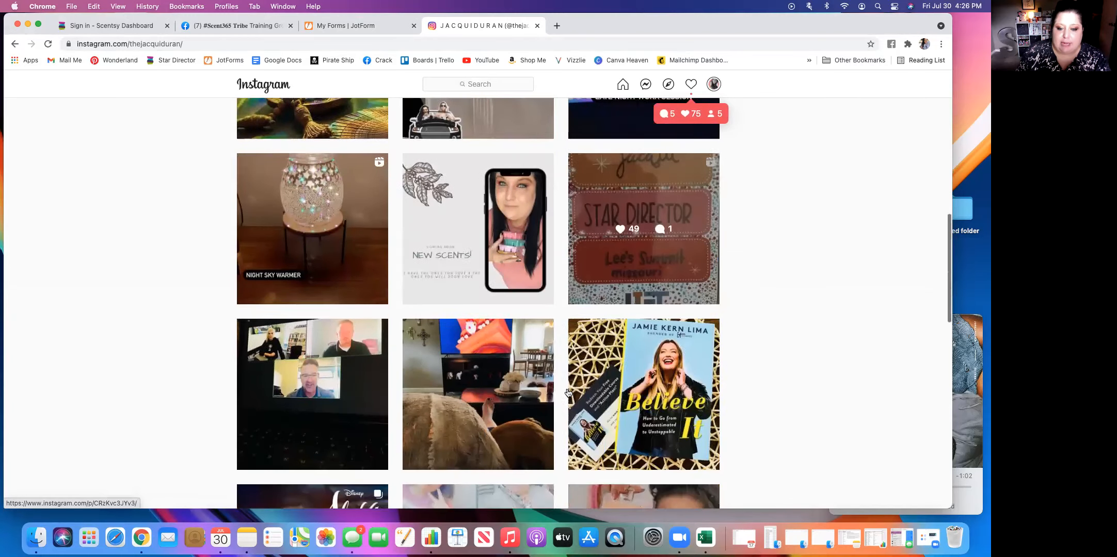
scroll(568, 392, up, 10)
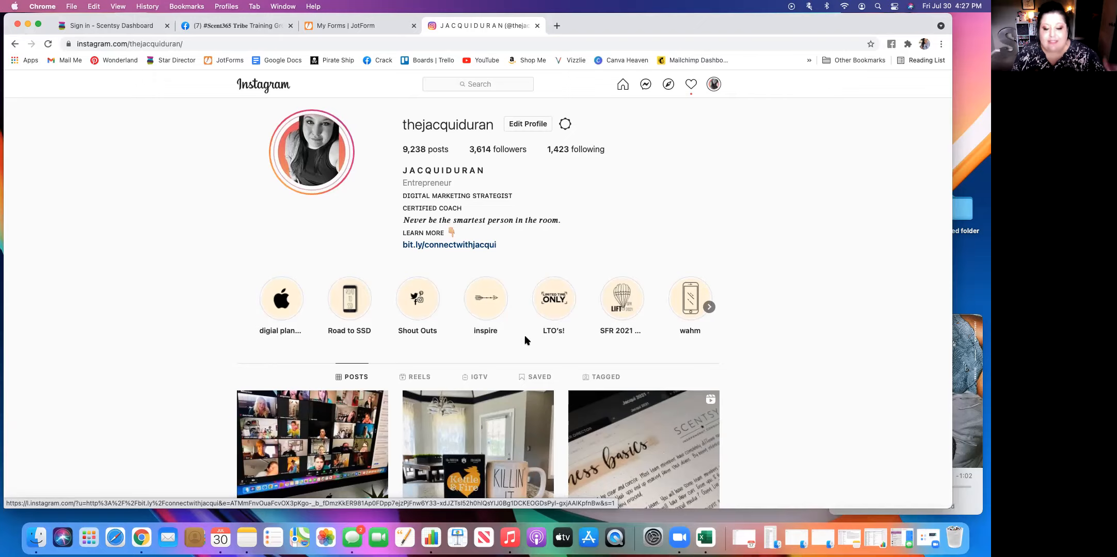
scroll(530, 361, down, 4)
scroll(530, 364, down, 8)
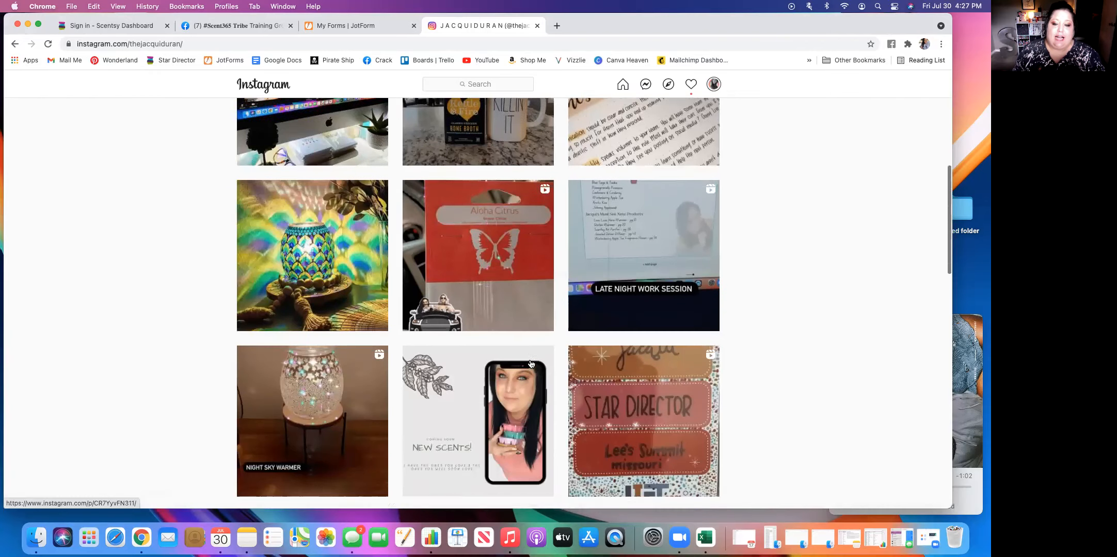
scroll(530, 364, down, 8)
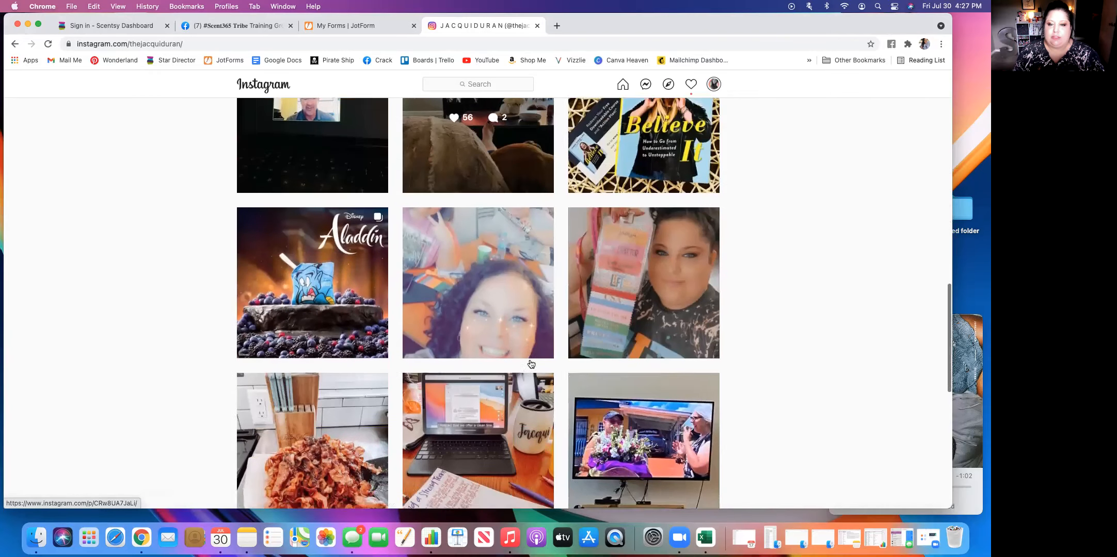
scroll(530, 364, down, 2)
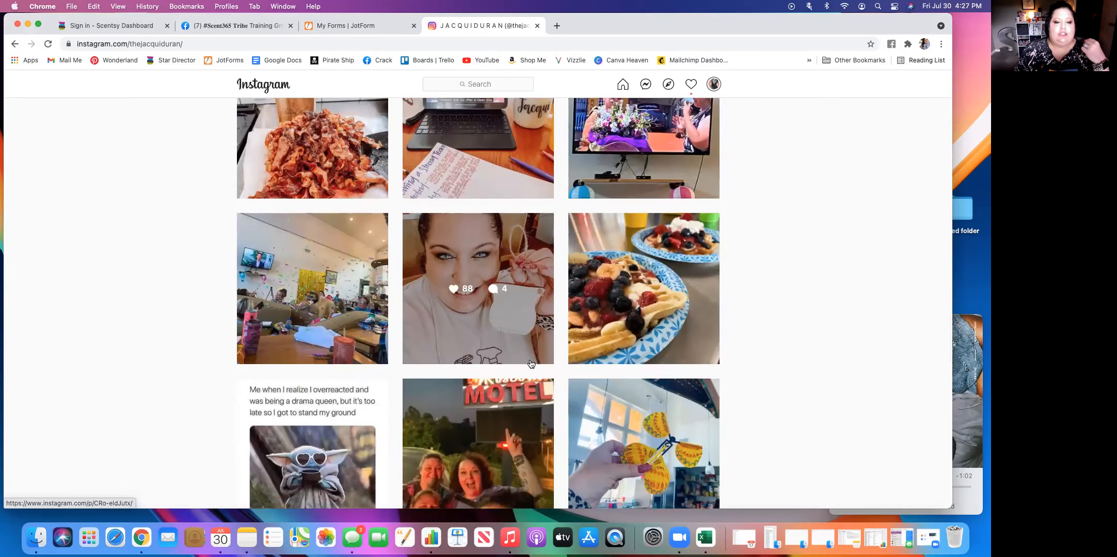
scroll(530, 363, down, 6)
scroll(530, 364, down, 7)
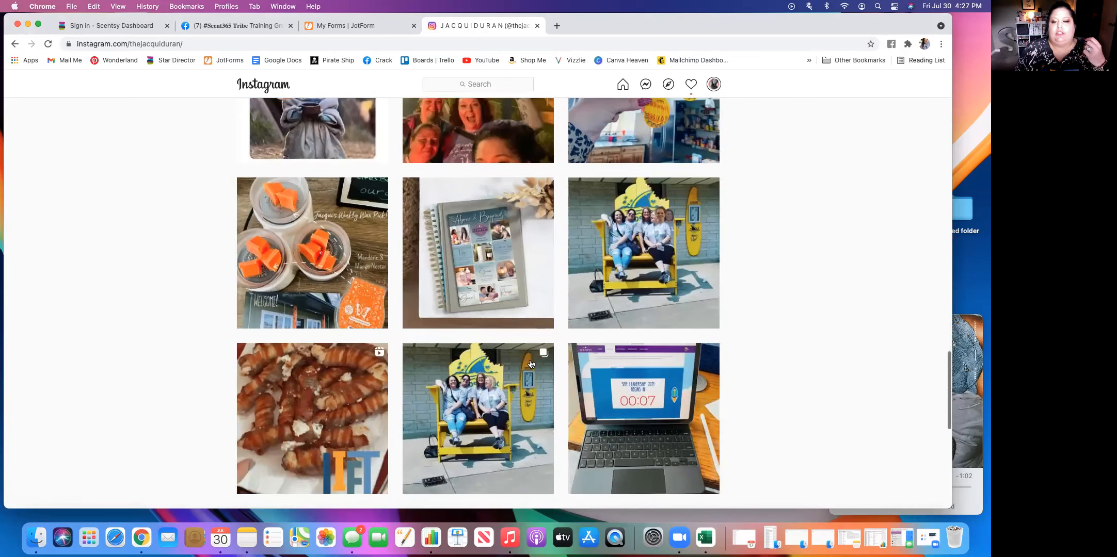
scroll(531, 363, down, 7)
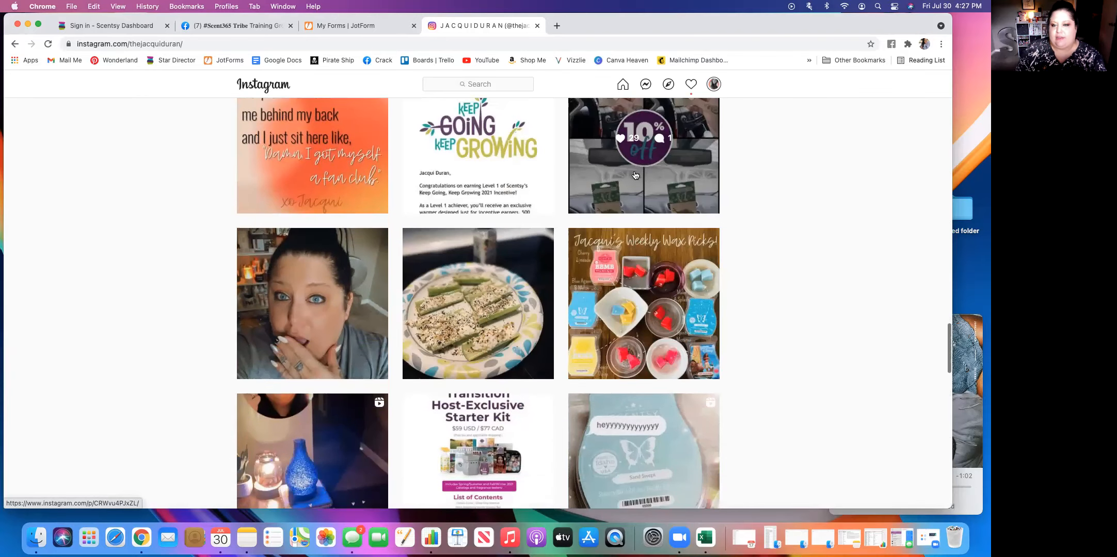
scroll(614, 284, up, 4)
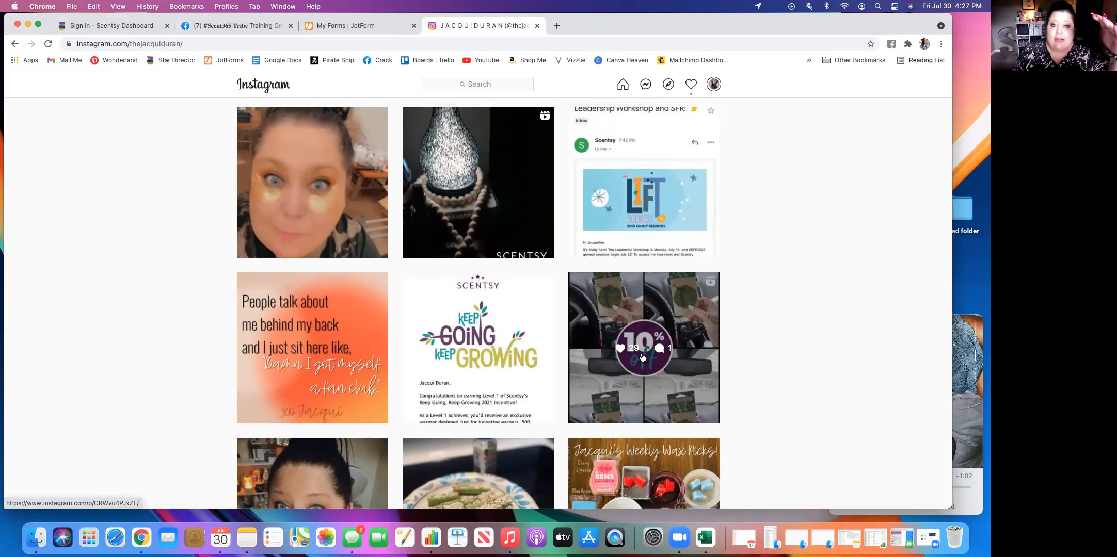
scroll(643, 358, up, 7)
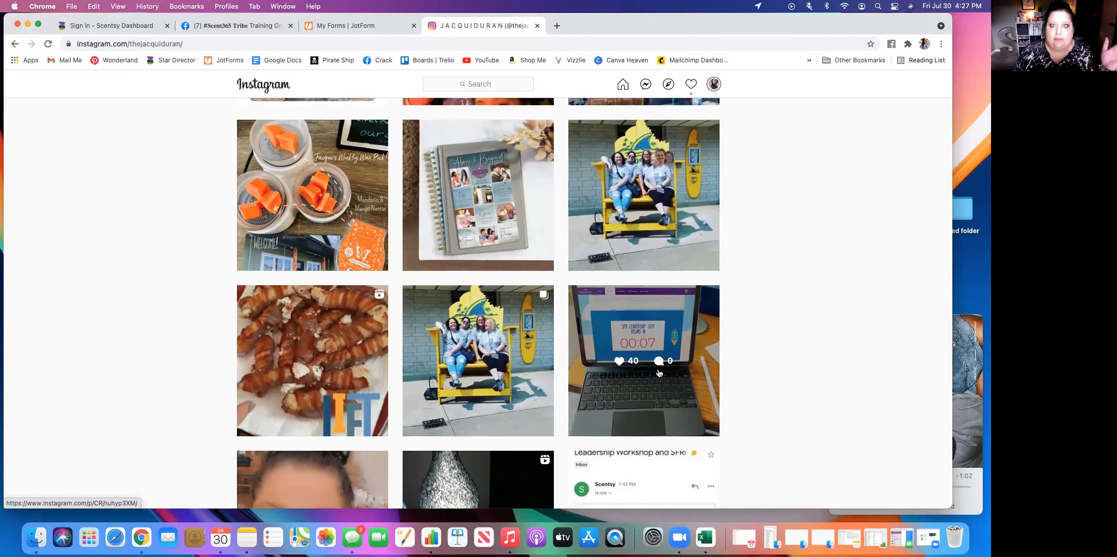
scroll(659, 373, up, 15)
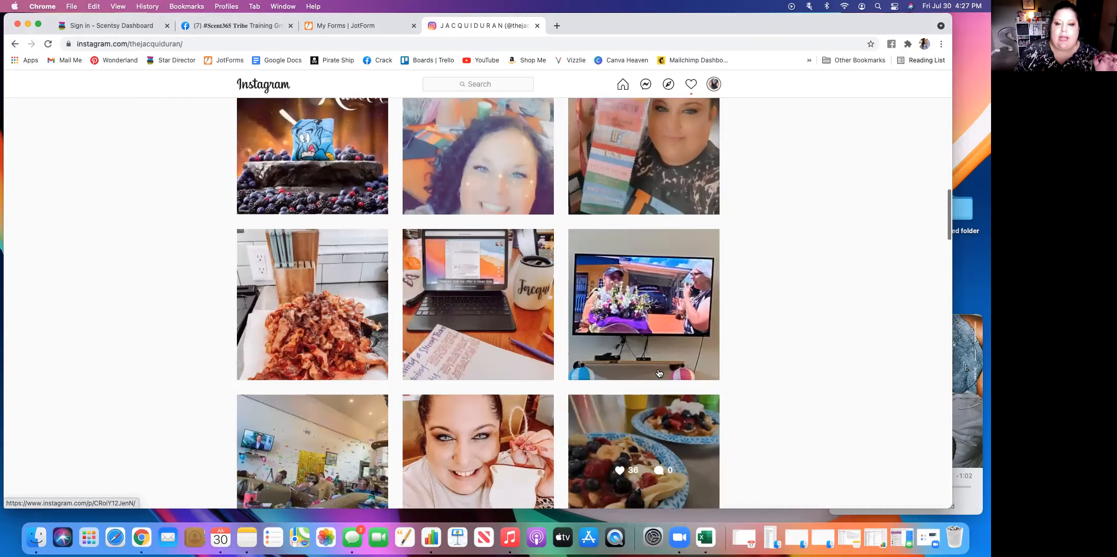
scroll(658, 373, up, 15)
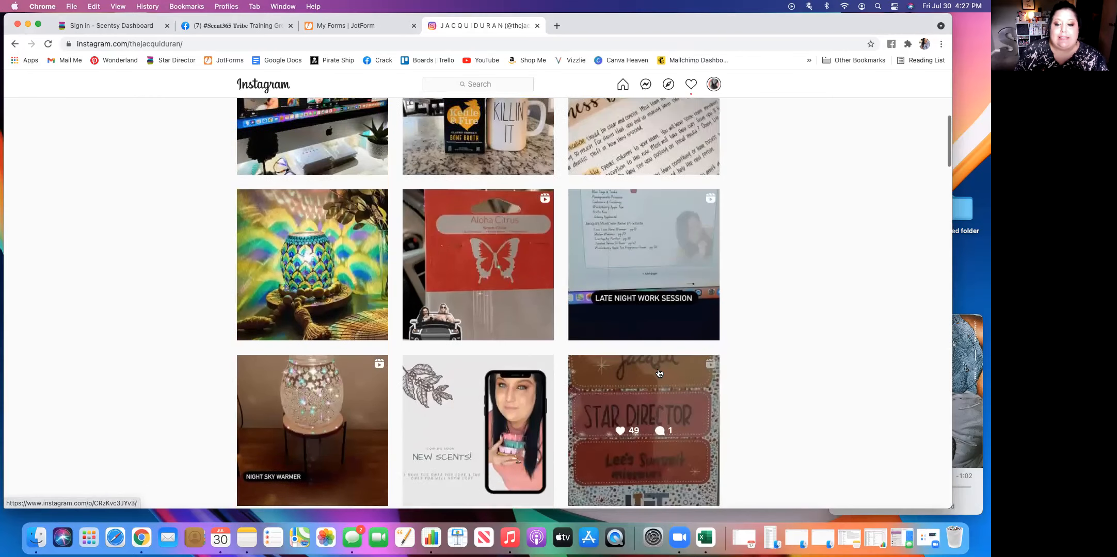
scroll(658, 373, up, 3)
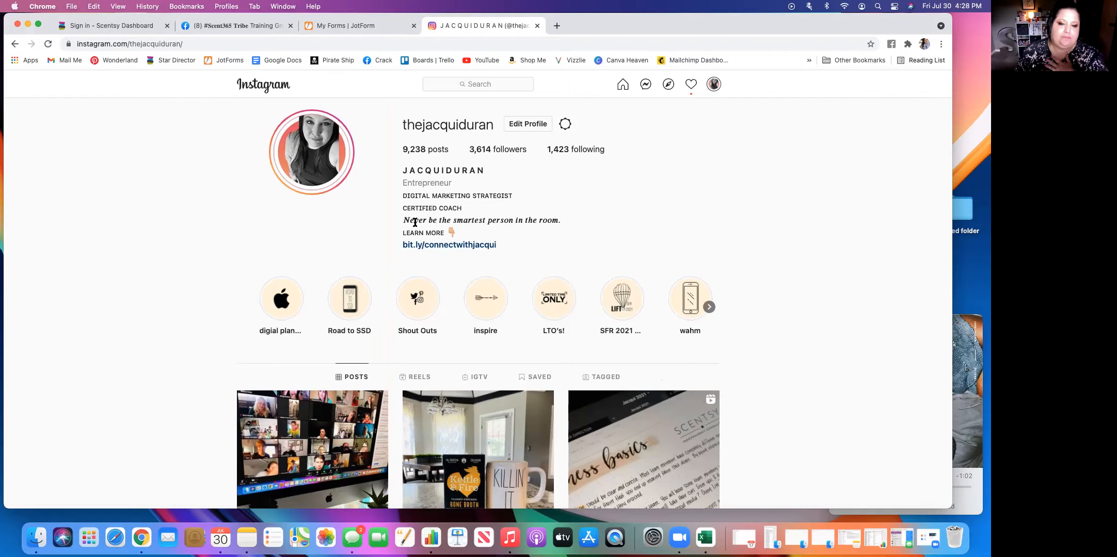
Open the landing page linked in the Instagram bio and review its link buttons.
click(439, 246)
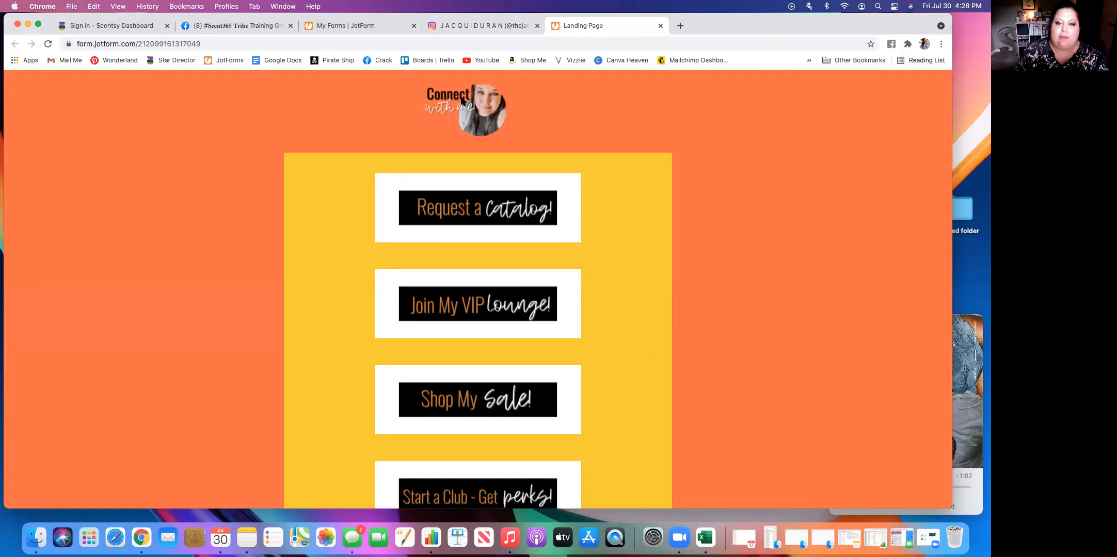
scroll(627, 264, down, 3)
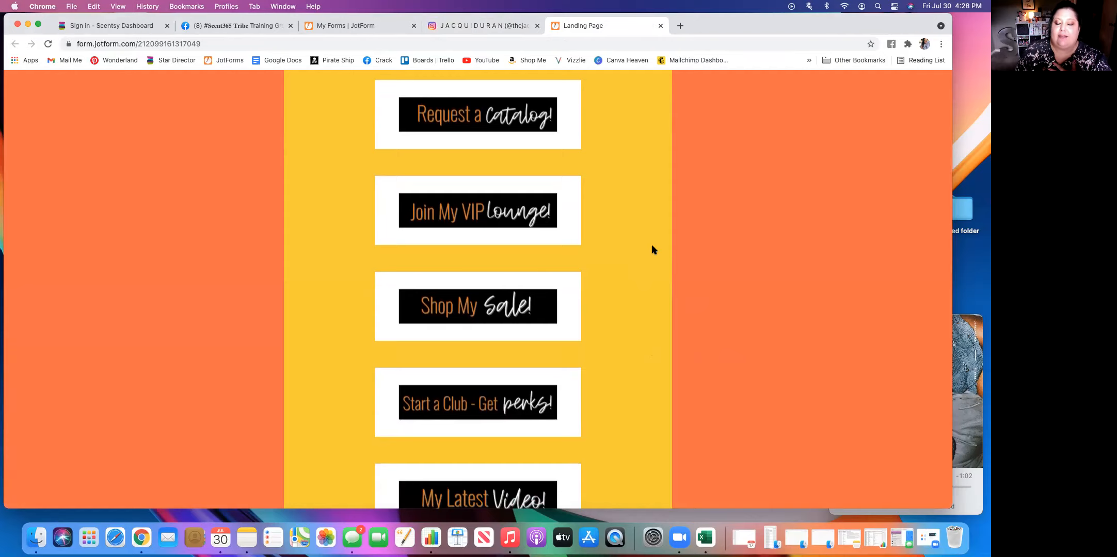
scroll(652, 250, down, 10)
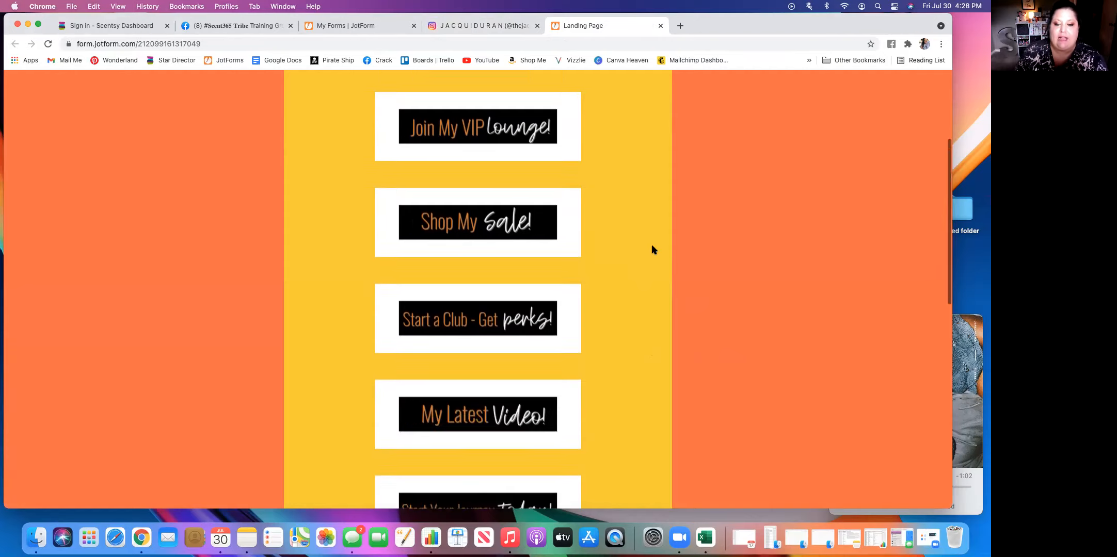
scroll(652, 249, up, 10)
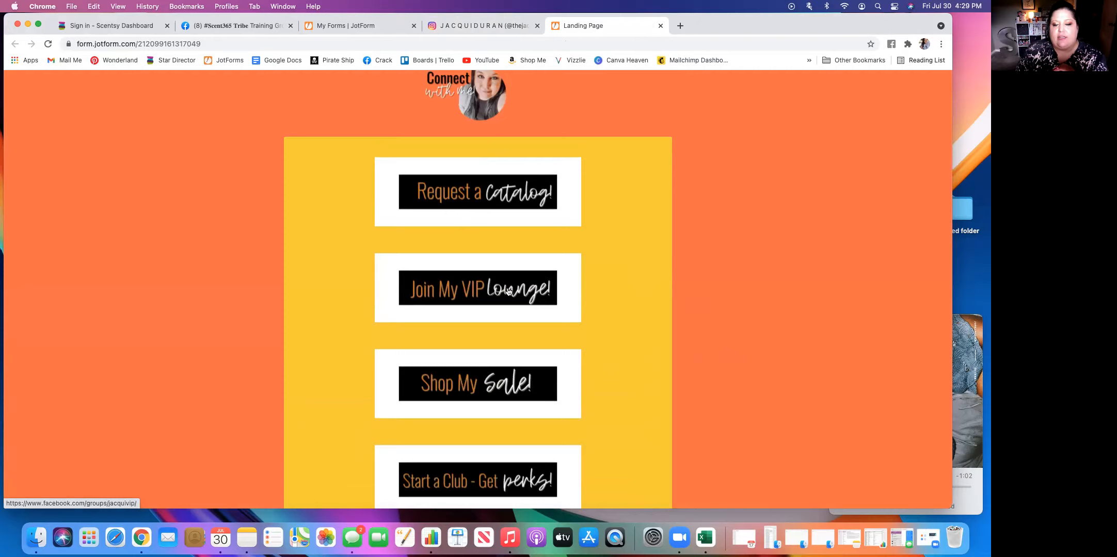
Follow the Request a Catalog link on the landing page and review the Scentsy contact form's fields and interest options.
click(488, 196)
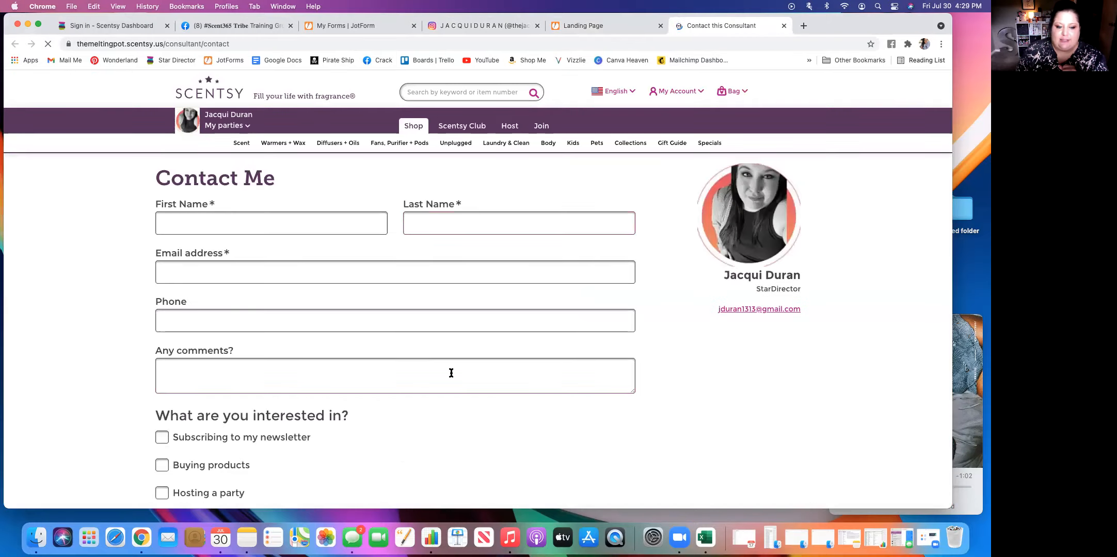
scroll(435, 401, down, 1)
scroll(435, 396, down, 5)
scroll(435, 396, up, 6)
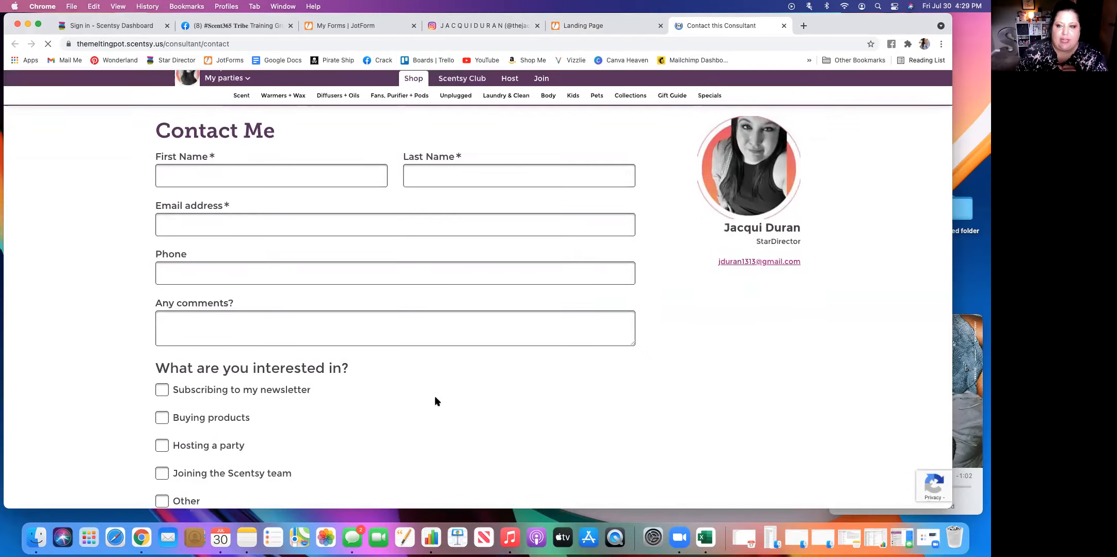
Close the Scentsy contact page and look through the landing page's link buttons down to the contact-list opt-in form.
click(782, 25)
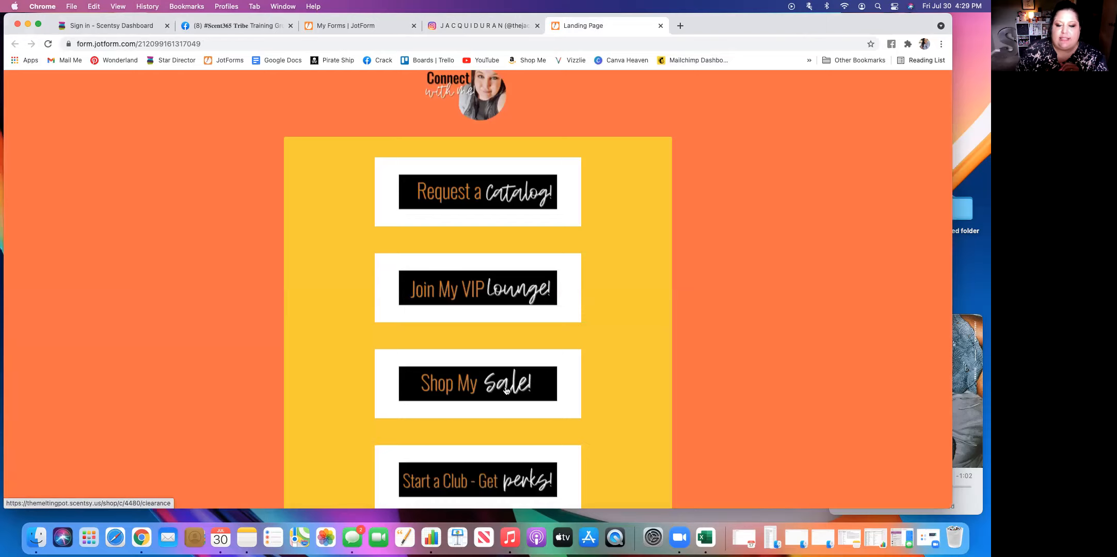
scroll(506, 391, down, 5)
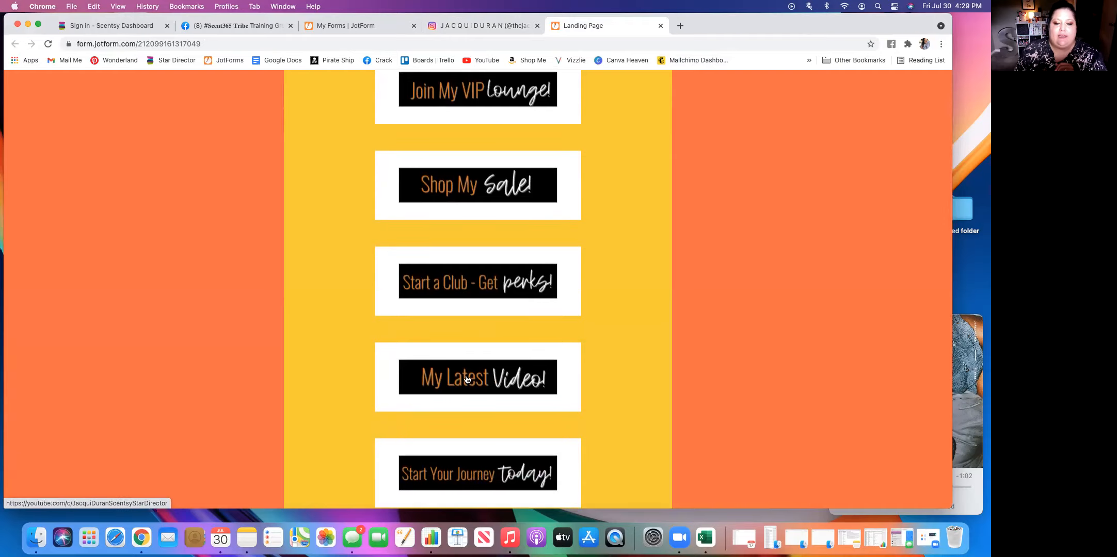
scroll(466, 379, down, 4)
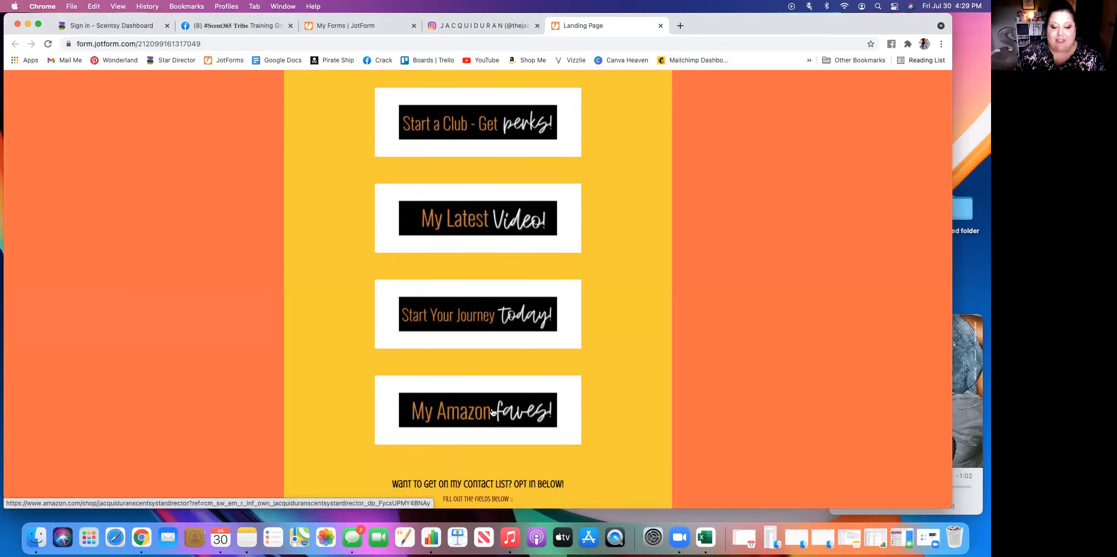
scroll(492, 412, down, 5)
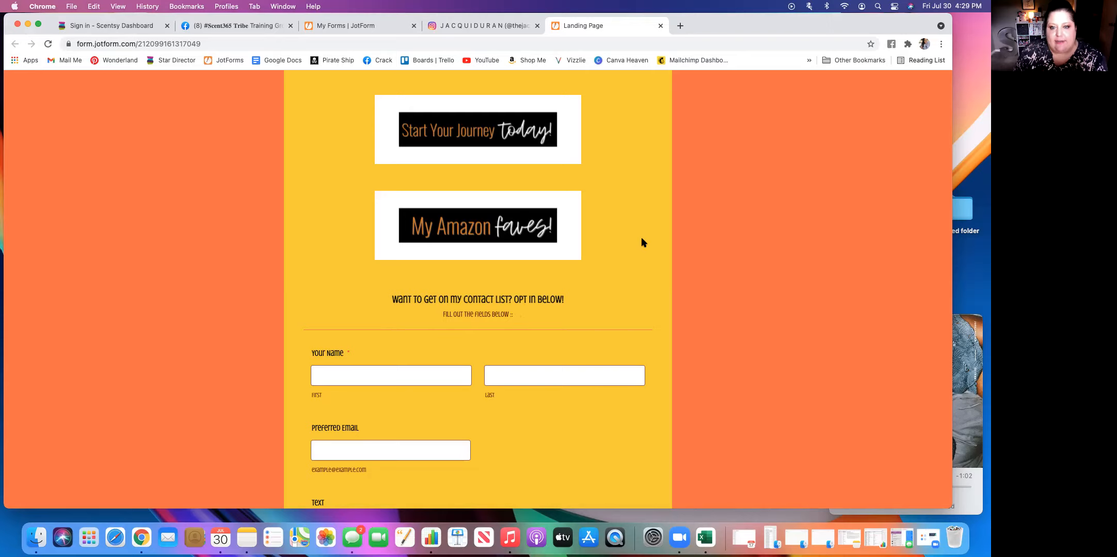
scroll(642, 242, up, 15)
scroll(643, 242, down, 15)
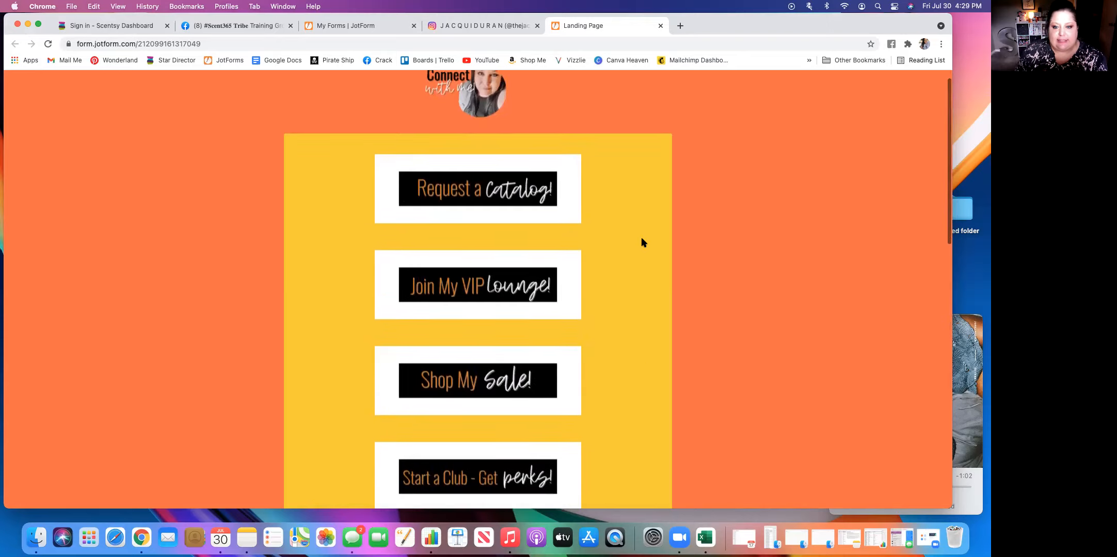
scroll(643, 243, down, 5)
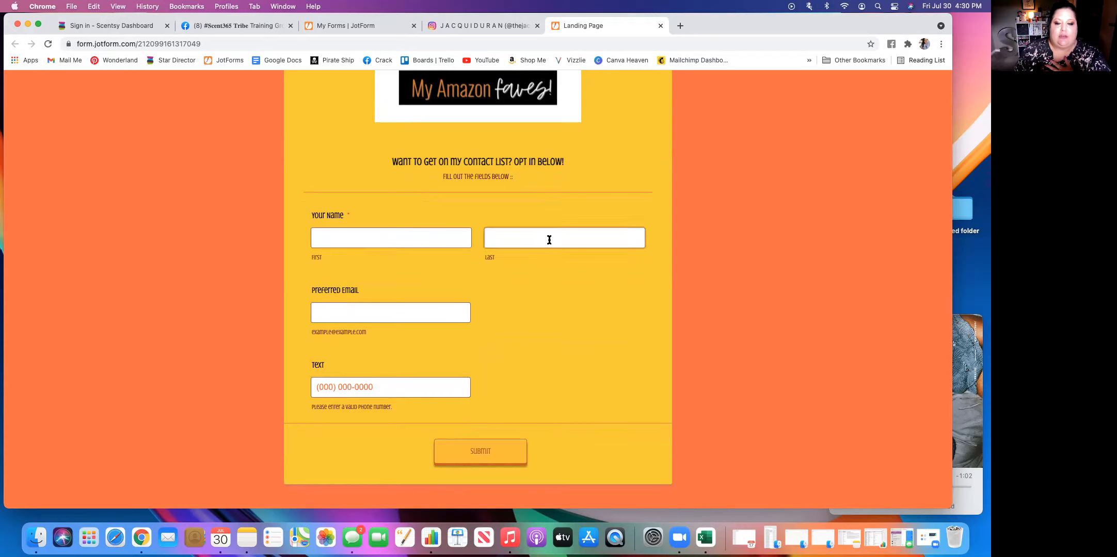
Examine the opt-in form's name, preferred email and text fields, and return to the start of the landing page.
click(384, 248)
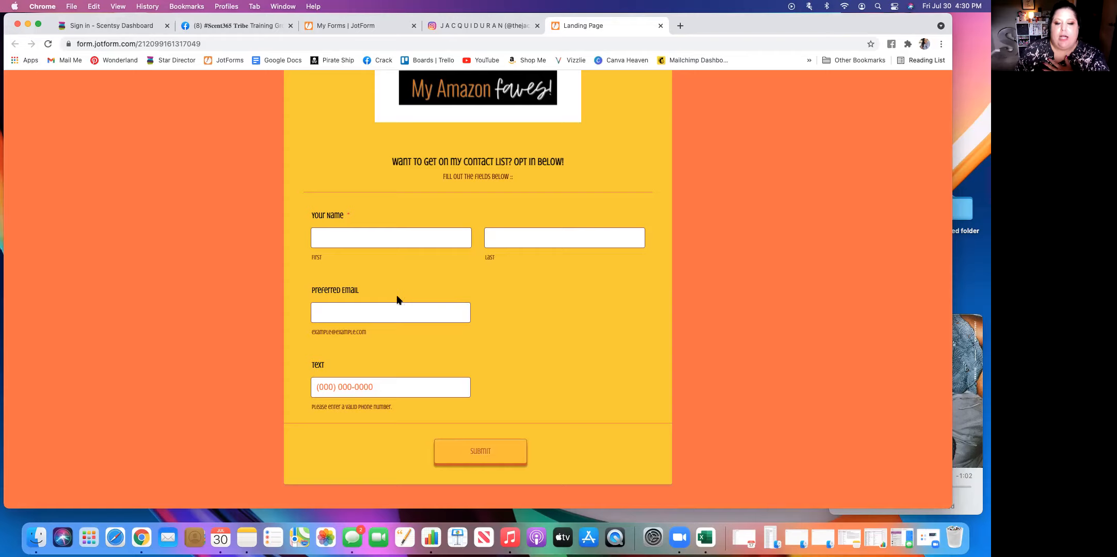
click(398, 393)
click(412, 286)
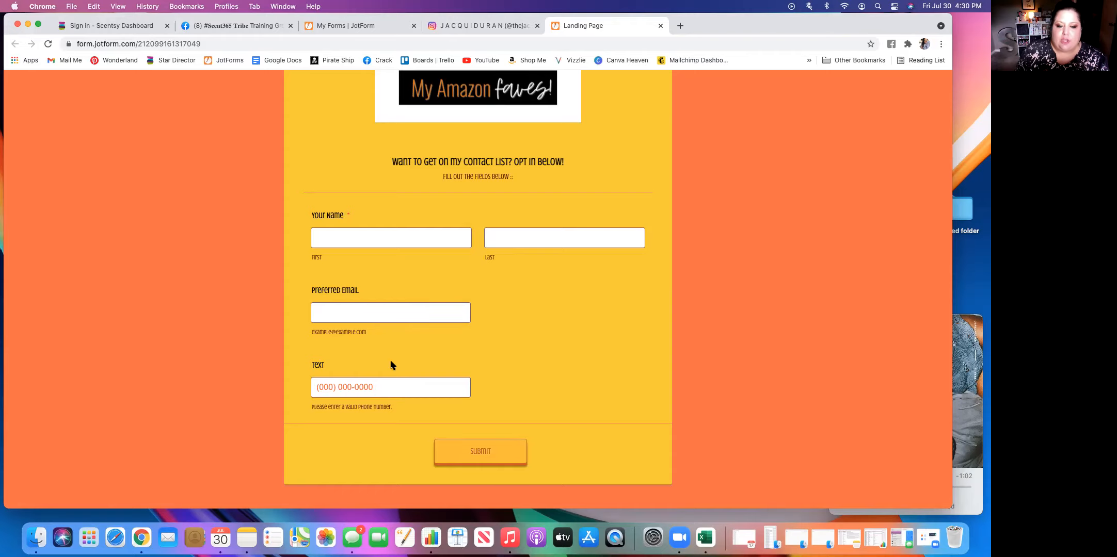
click(386, 241)
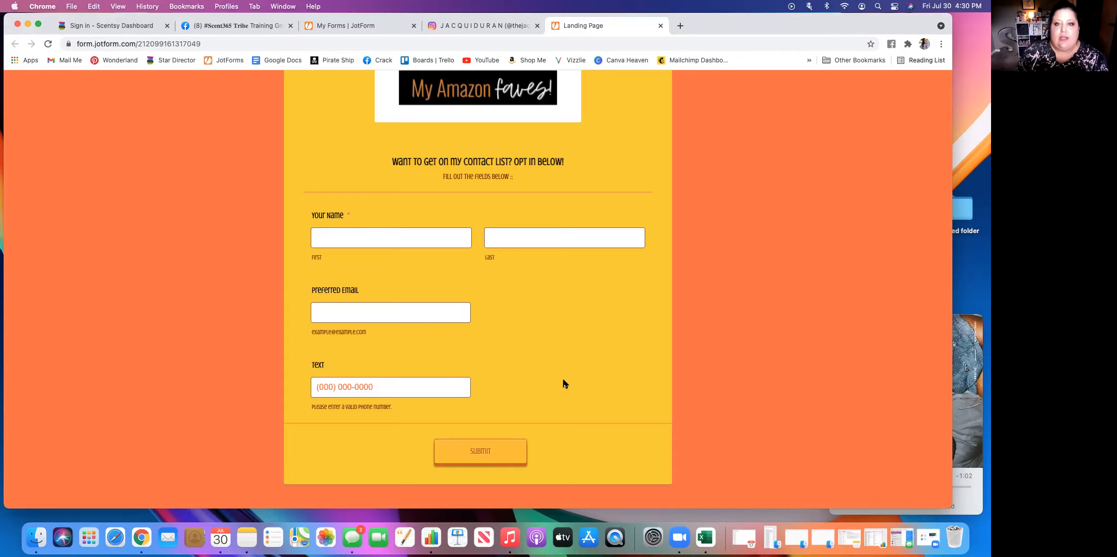
scroll(564, 385, up, 12)
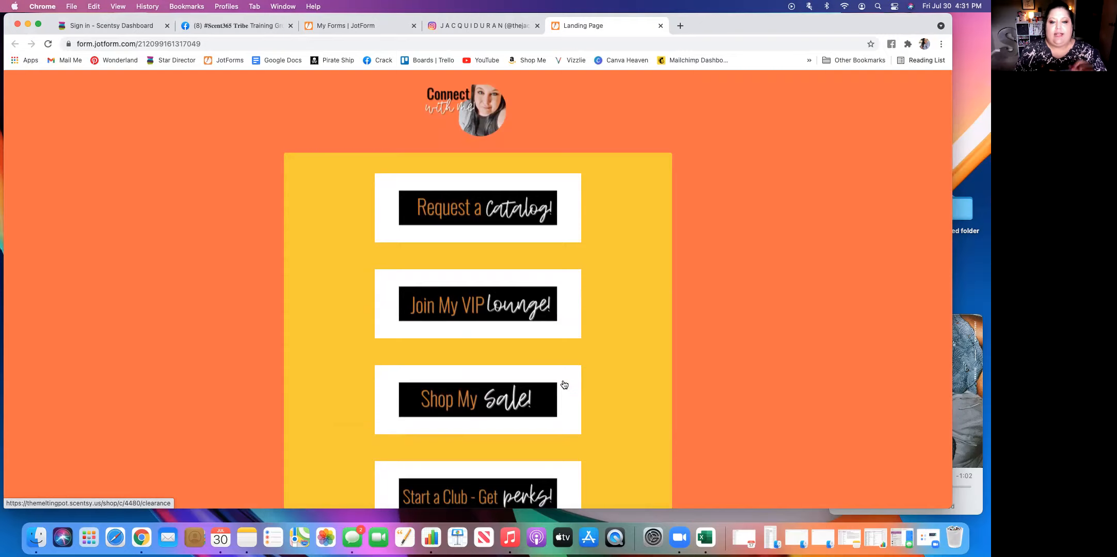
scroll(564, 385, down, 12)
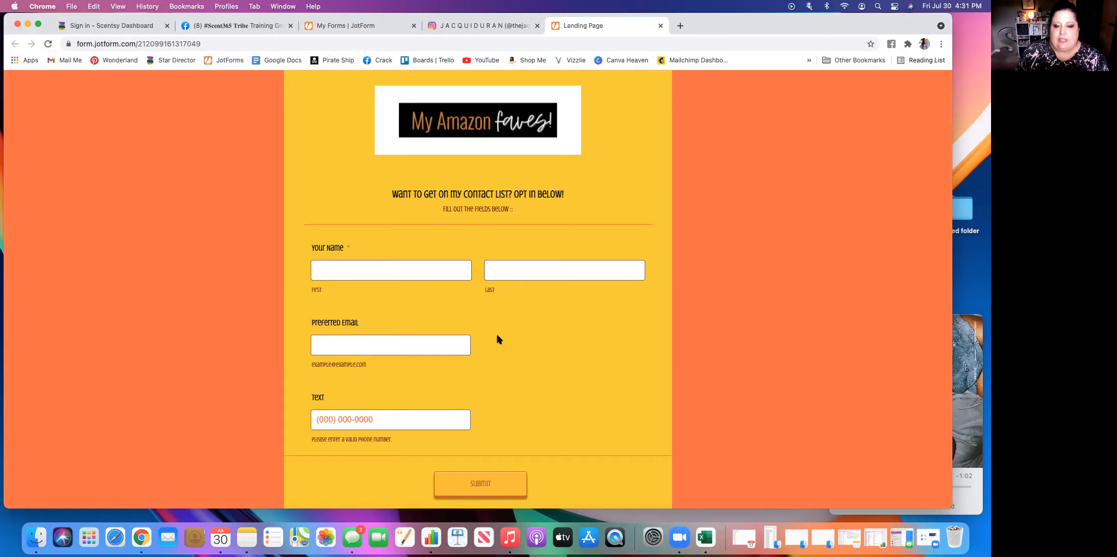
scroll(498, 339, up, 15)
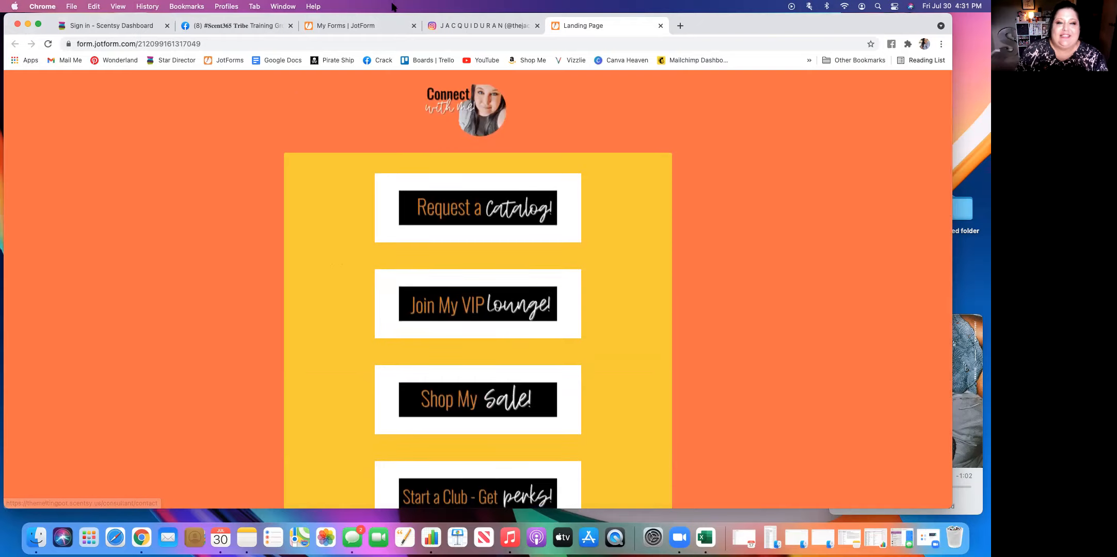
Open the live view of the Landing Page form from the My Forms list.
click(374, 24)
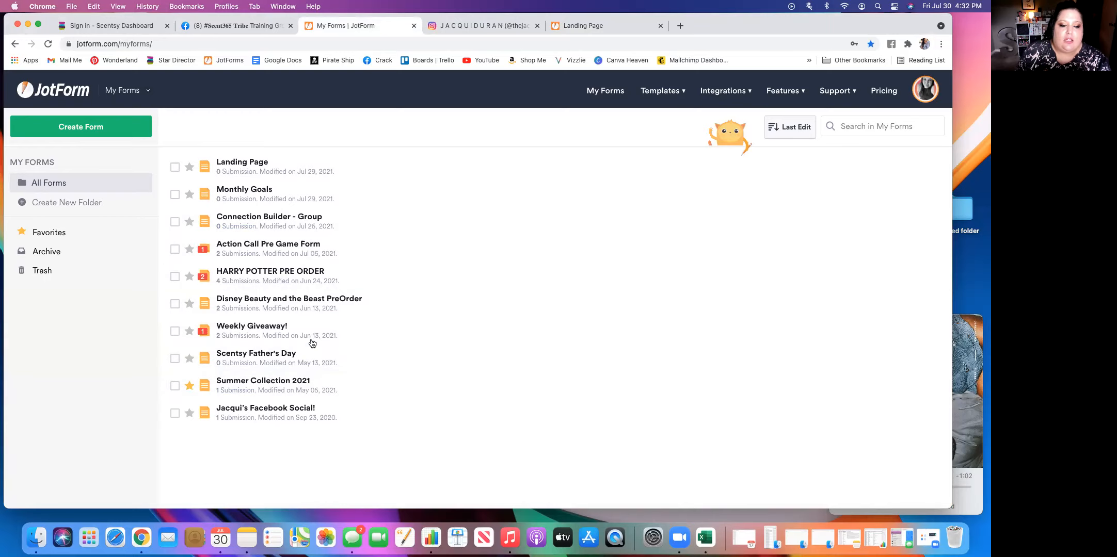
scroll(290, 266, up, 2)
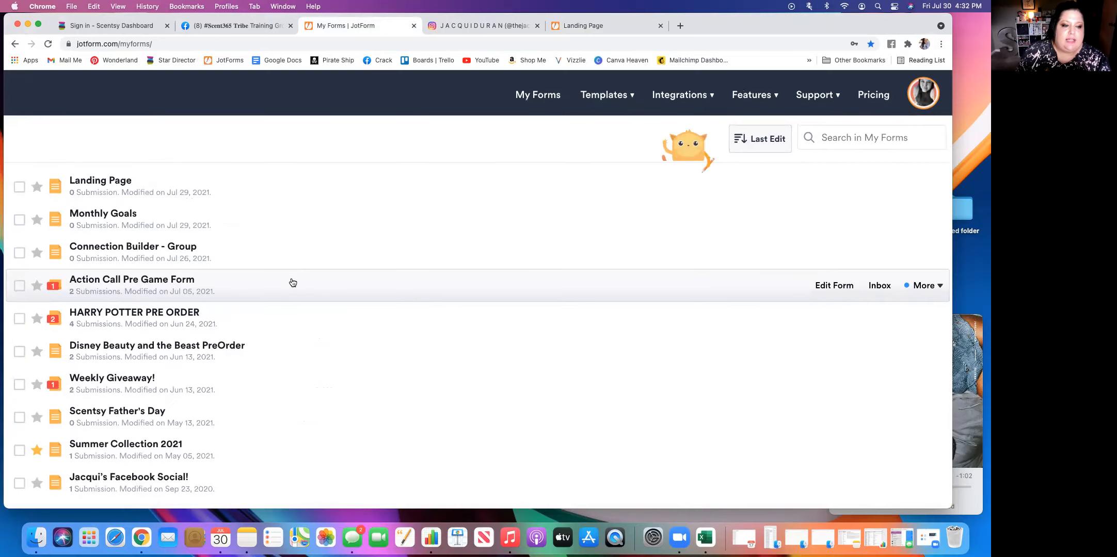
scroll(292, 282, down, 2)
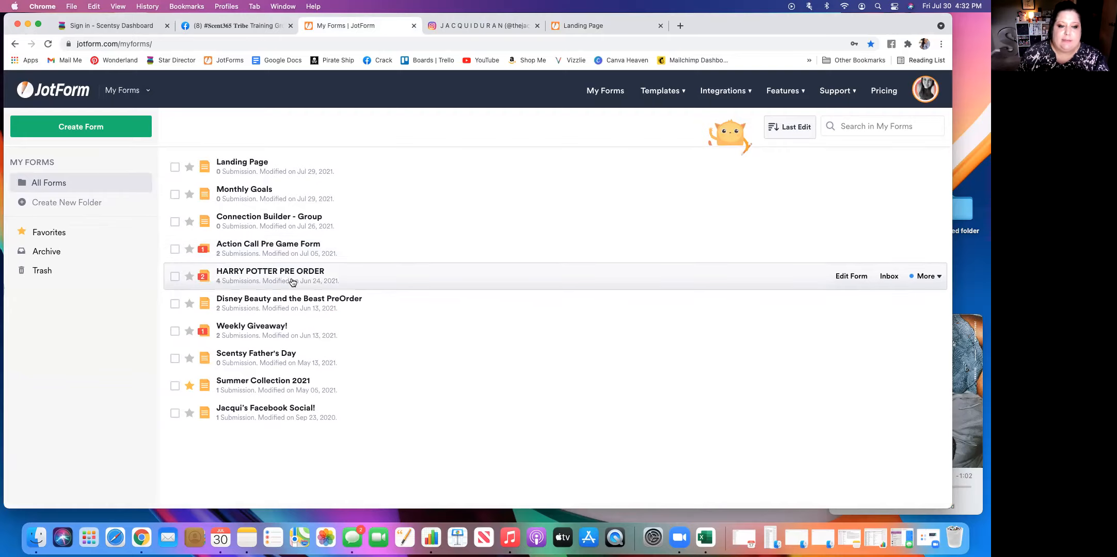
click(243, 167)
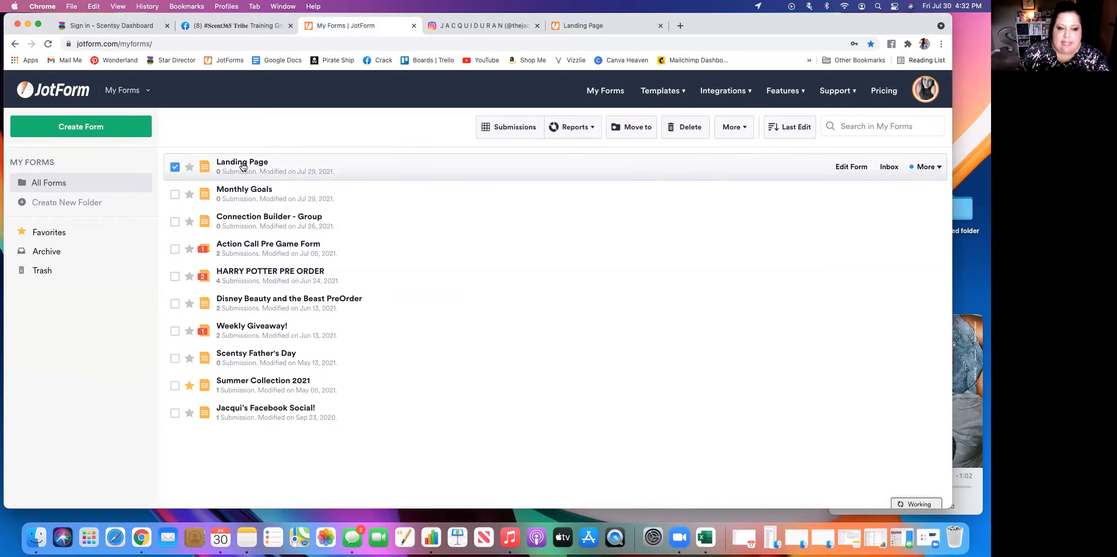
click(924, 167)
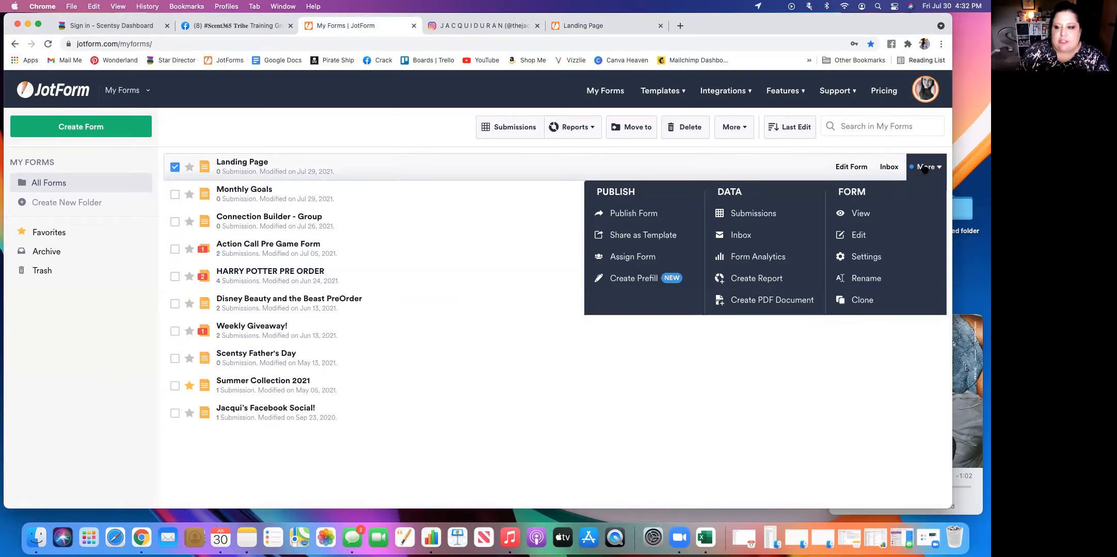
click(871, 213)
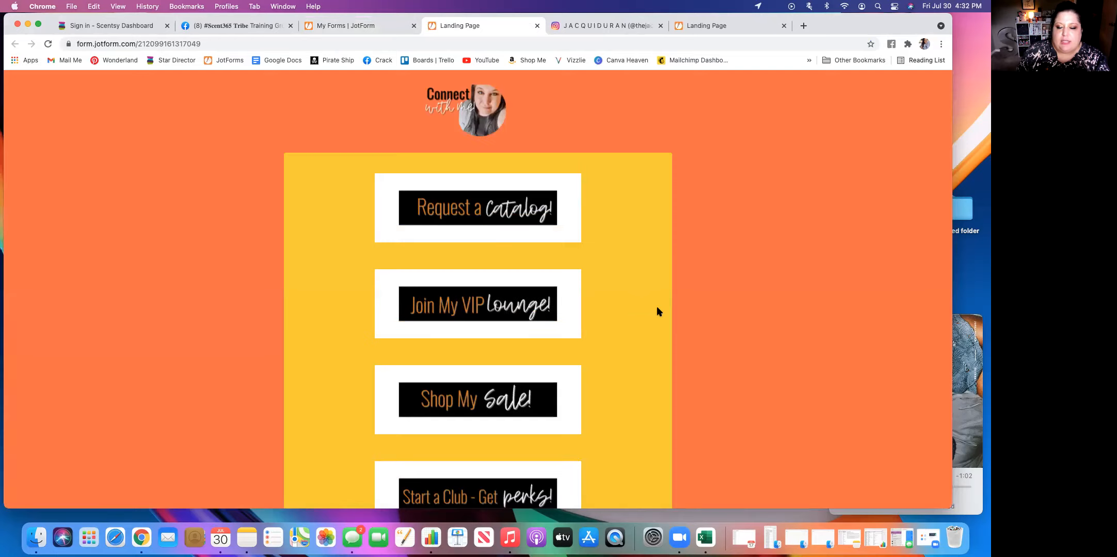
Look through the live landing page from its link buttons to the opt-in section and close that copy.
scroll(658, 311, down, 10)
scroll(658, 311, up, 3)
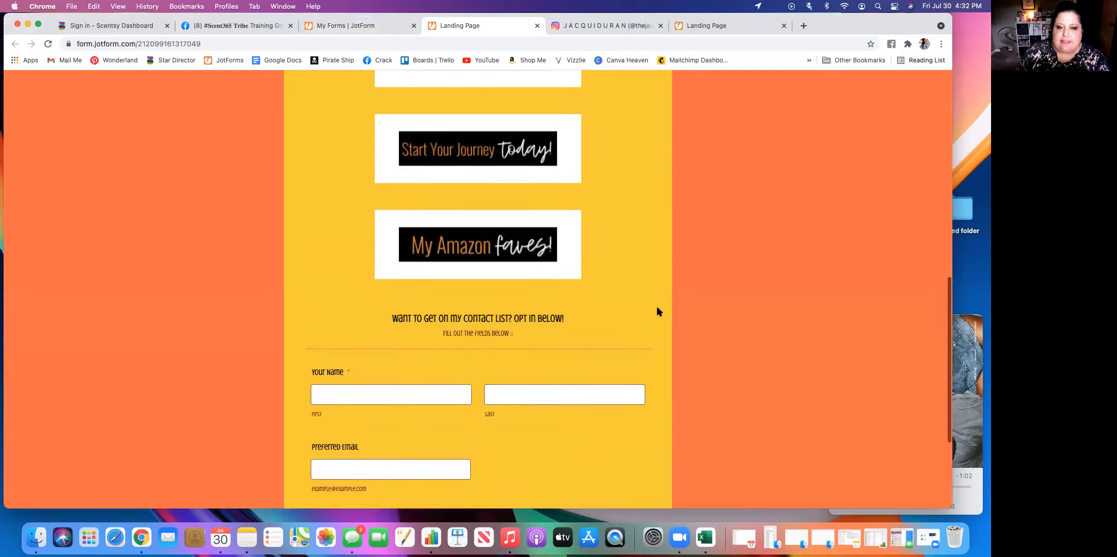
scroll(658, 311, up, 7)
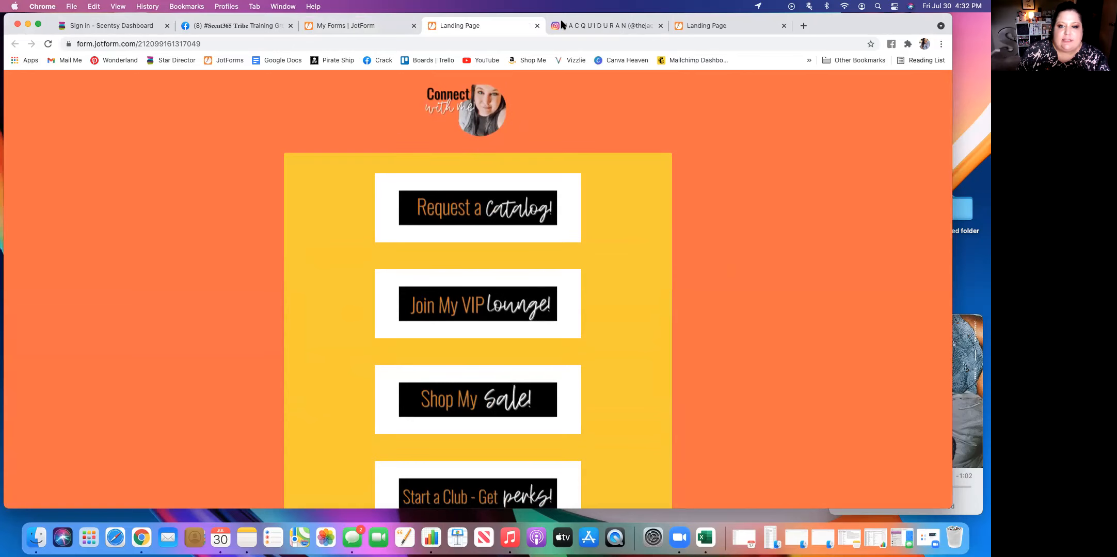
click(537, 26)
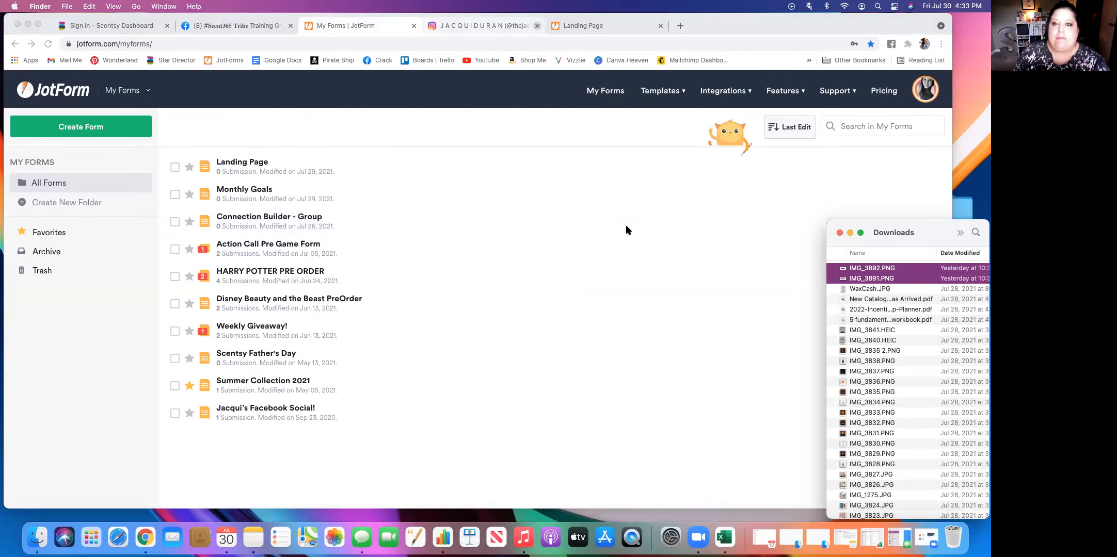
Recheck the already open landing page and create a new form from scratch in My Forms with the Classic Form layout.
click(684, 305)
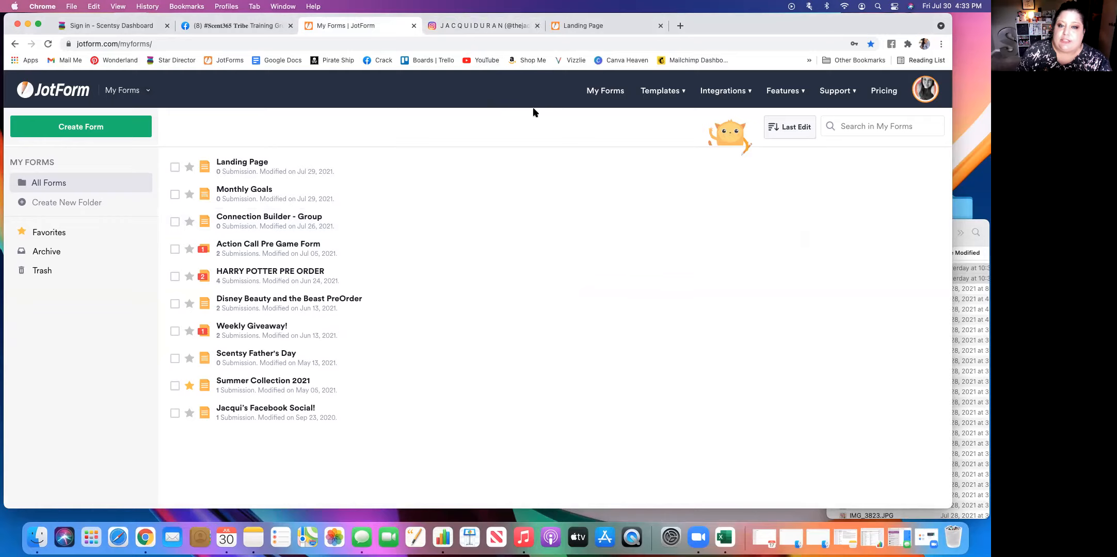
click(568, 29)
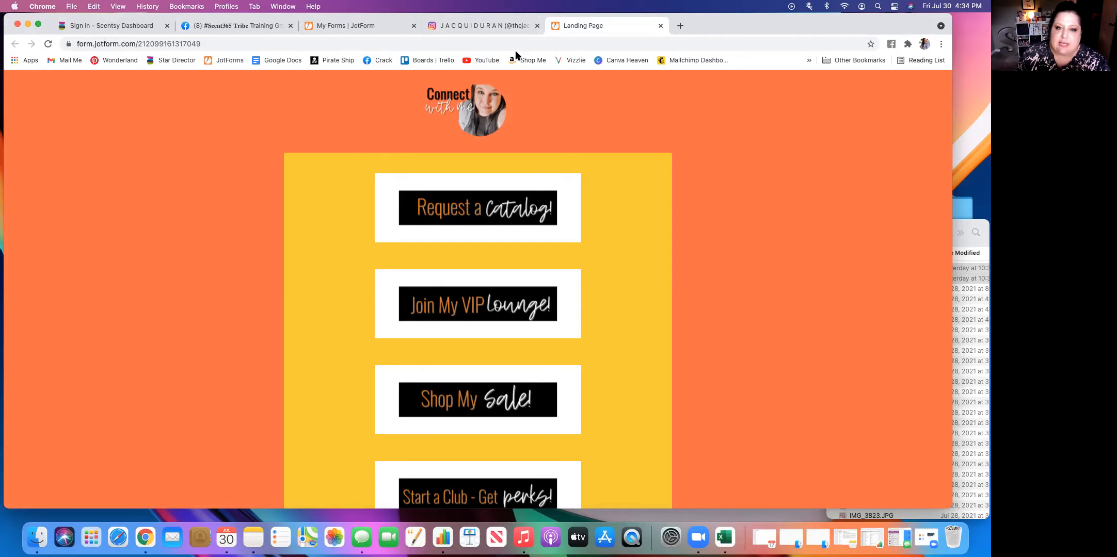
click(369, 26)
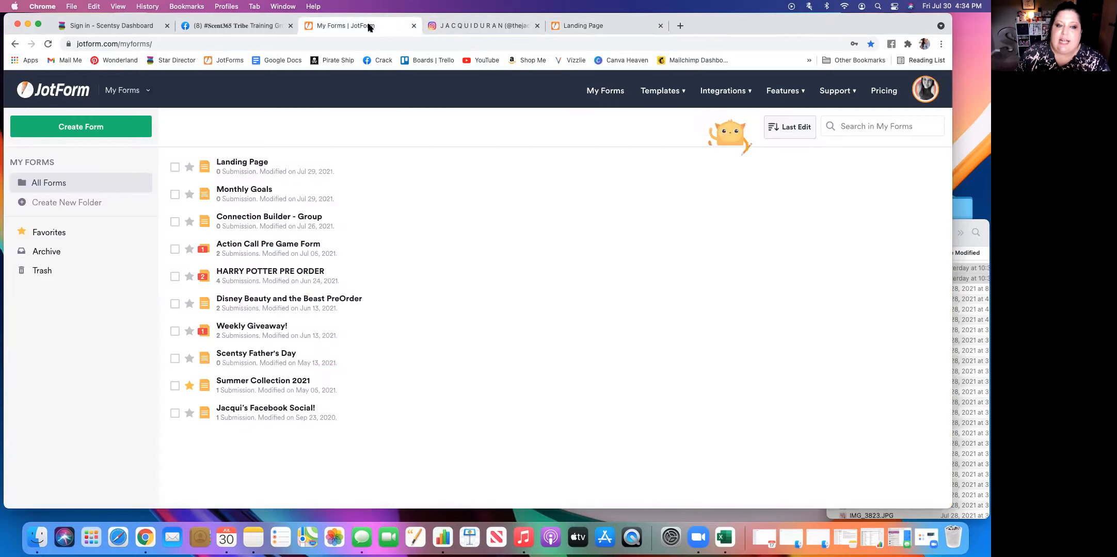
click(96, 127)
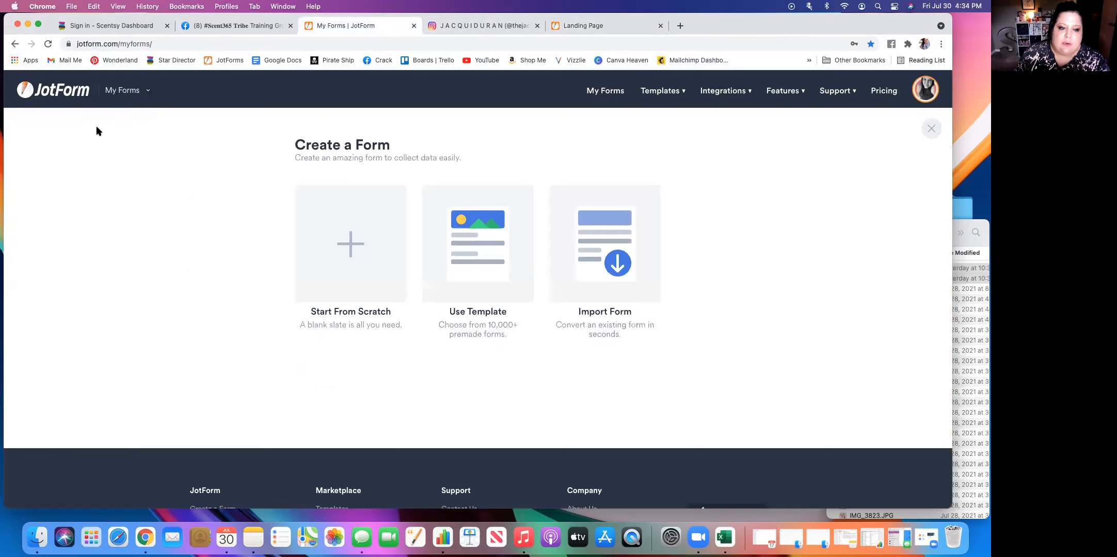
click(354, 243)
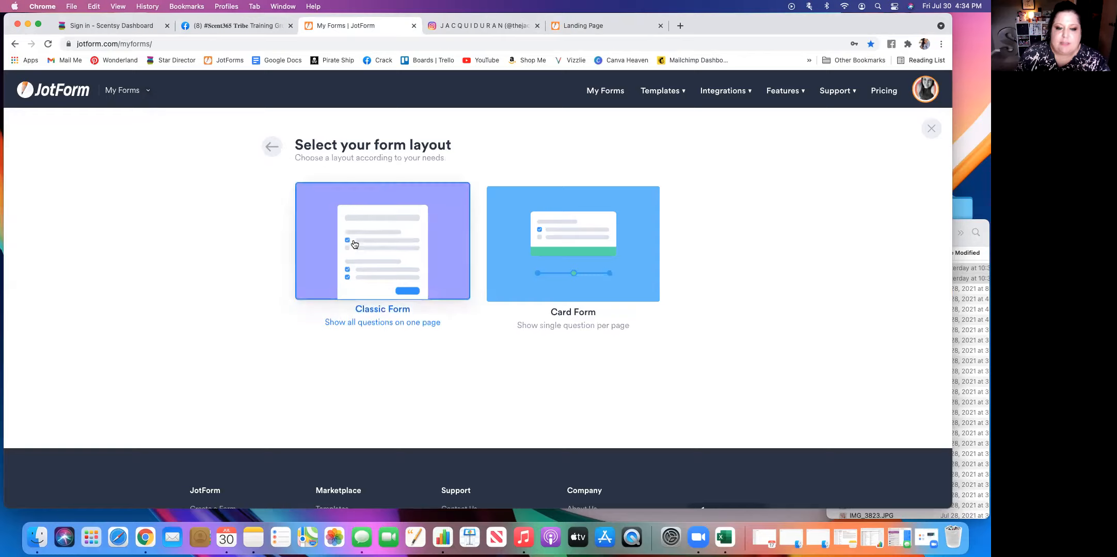
click(376, 246)
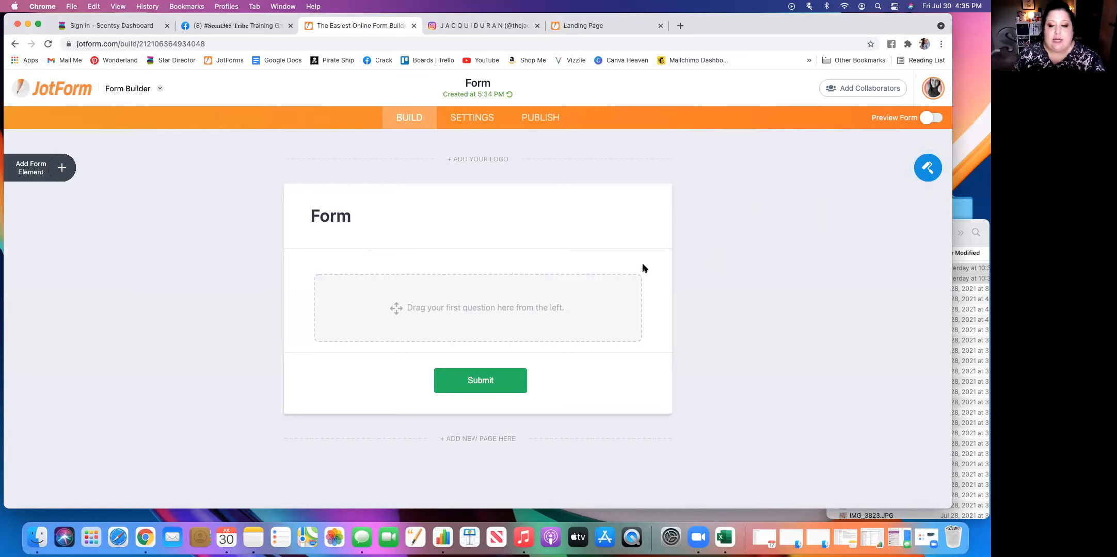
Try the beige, orange and pink color schemes in the Form Designer and apply the purple one to the form.
click(928, 168)
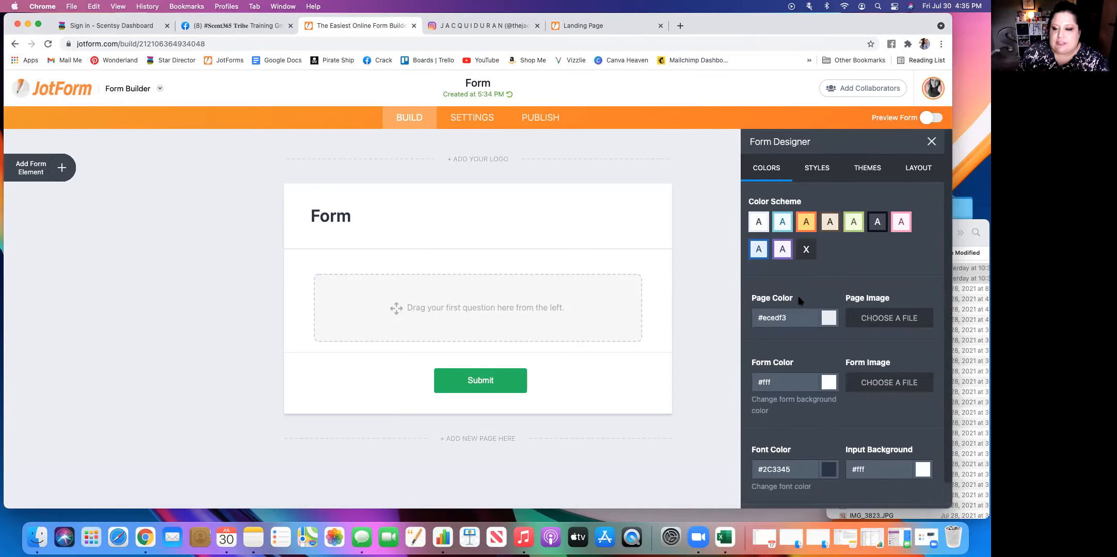
click(827, 227)
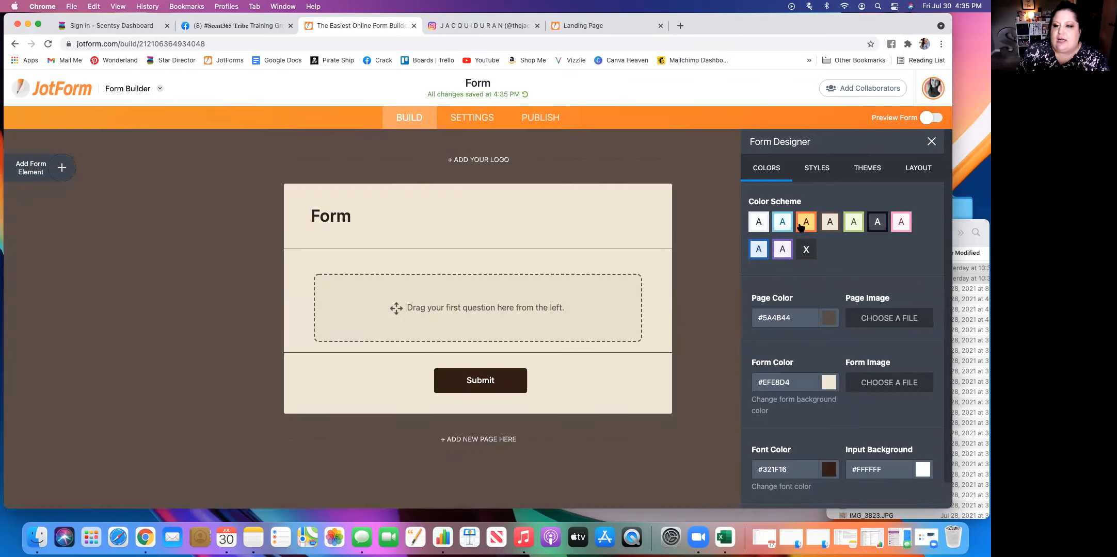
click(800, 227)
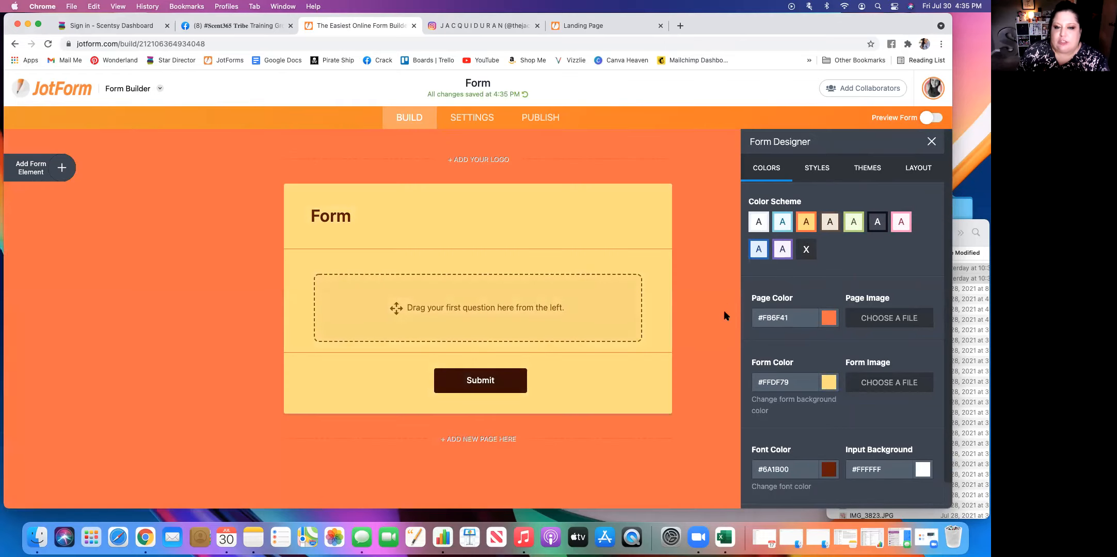
click(902, 226)
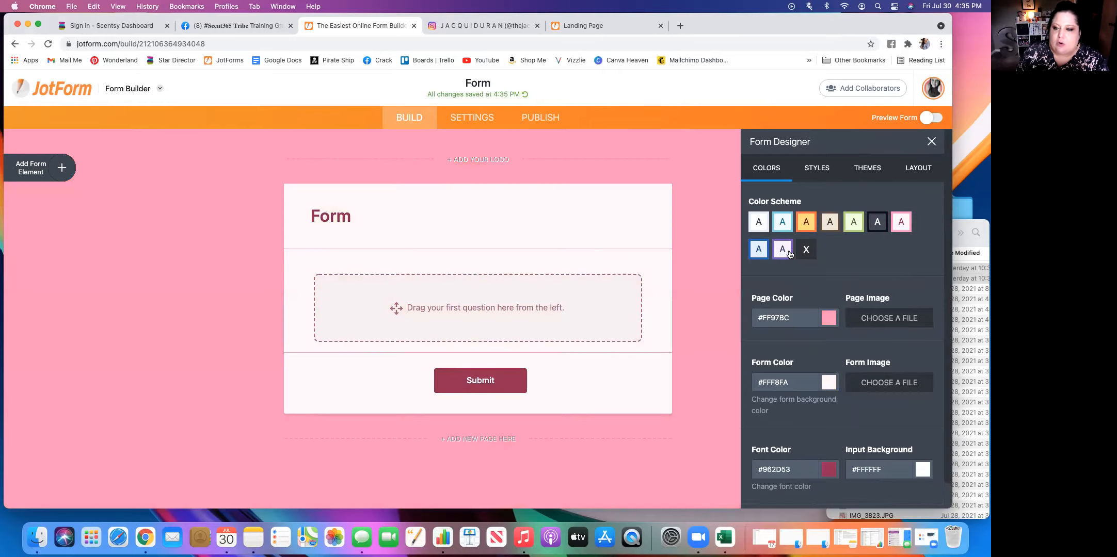
click(789, 253)
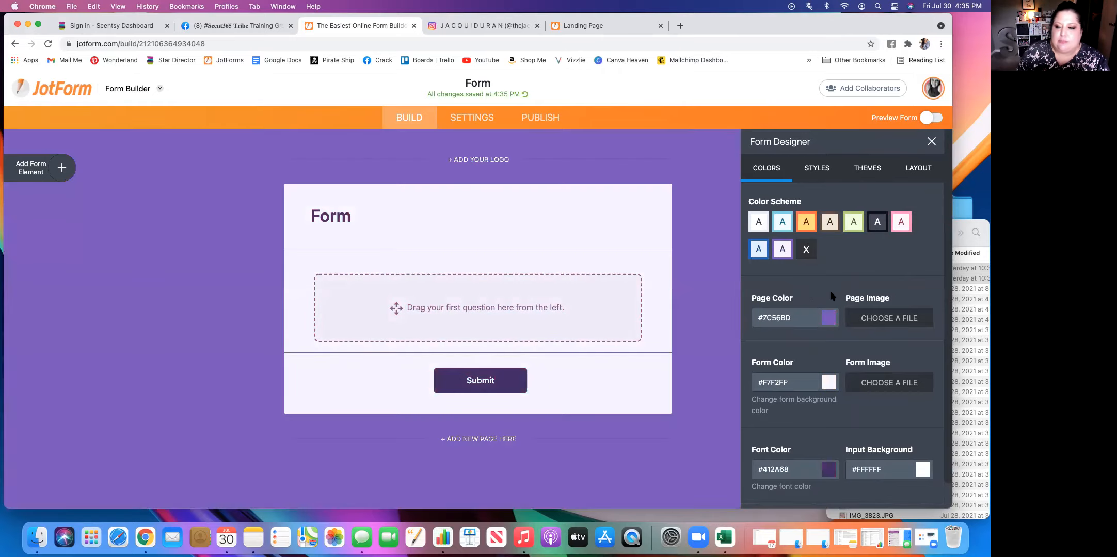
Change the form background color to light green #b8e986 in the Form Designer.
scroll(831, 289, down, 1)
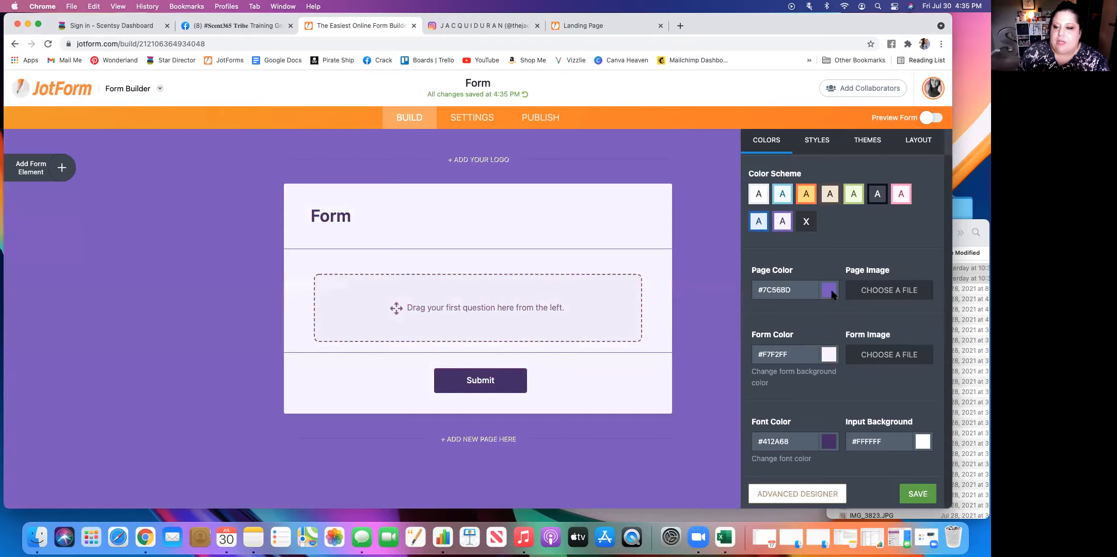
click(820, 357)
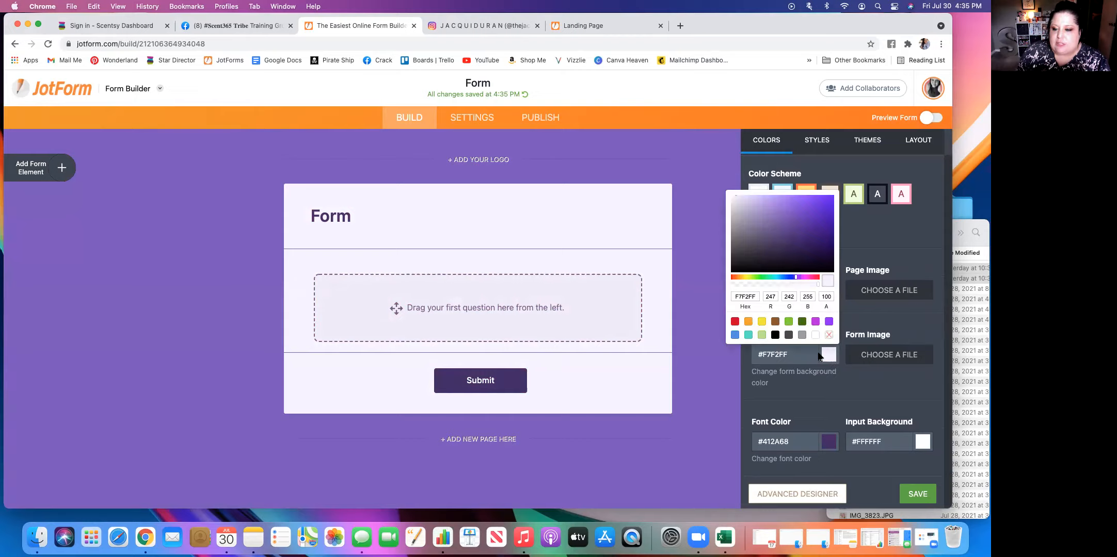
drag(795, 279, 789, 280)
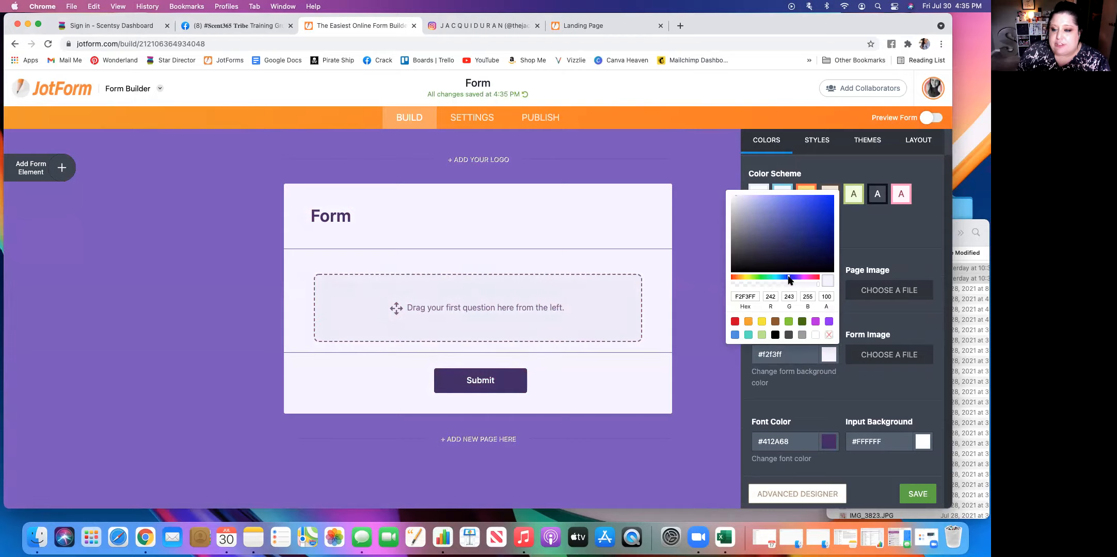
click(762, 335)
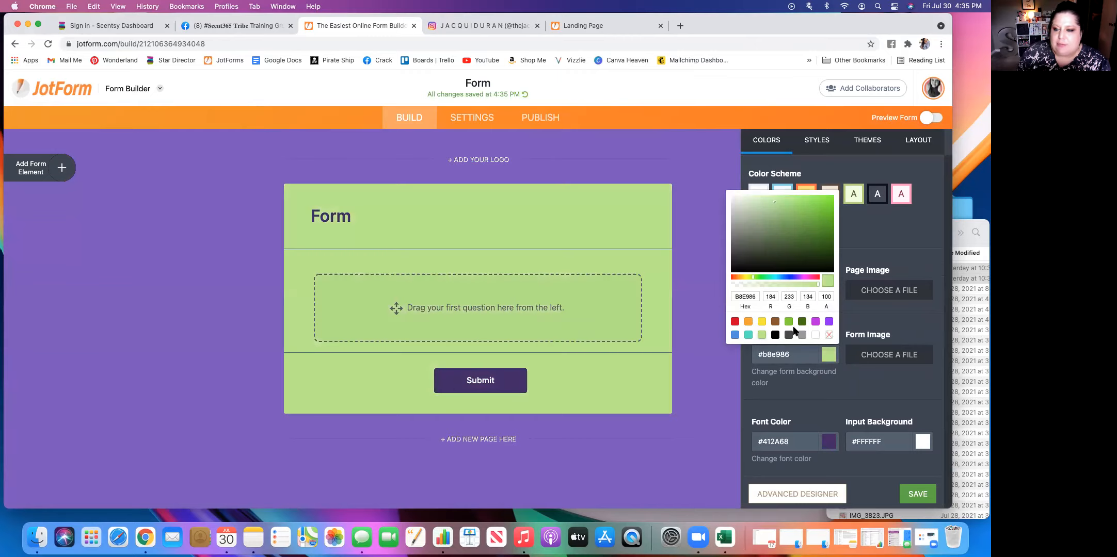
click(811, 394)
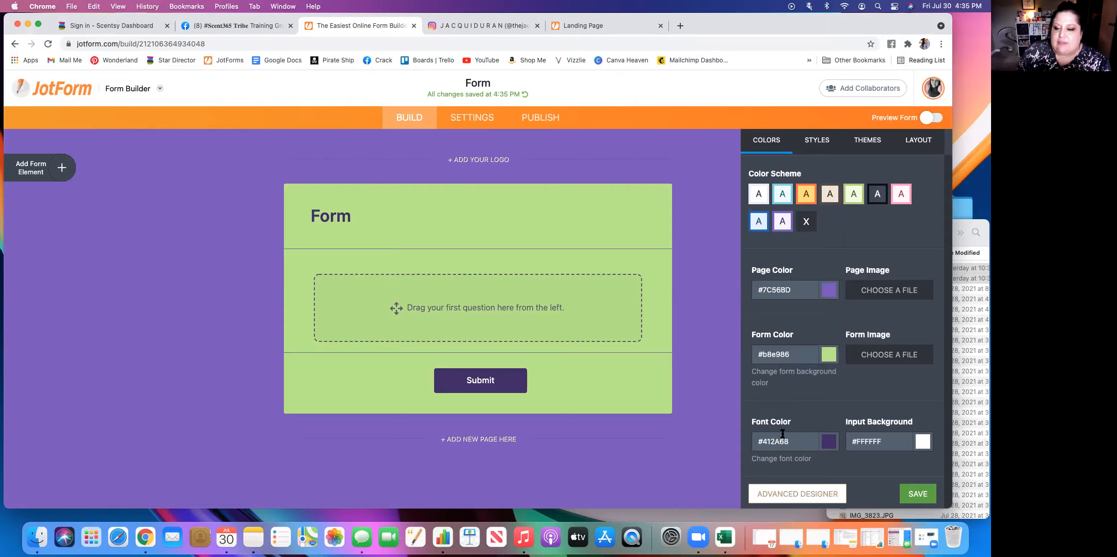
Apply the rounded gray button style to the form's Submit button and close the Form Designer.
click(817, 141)
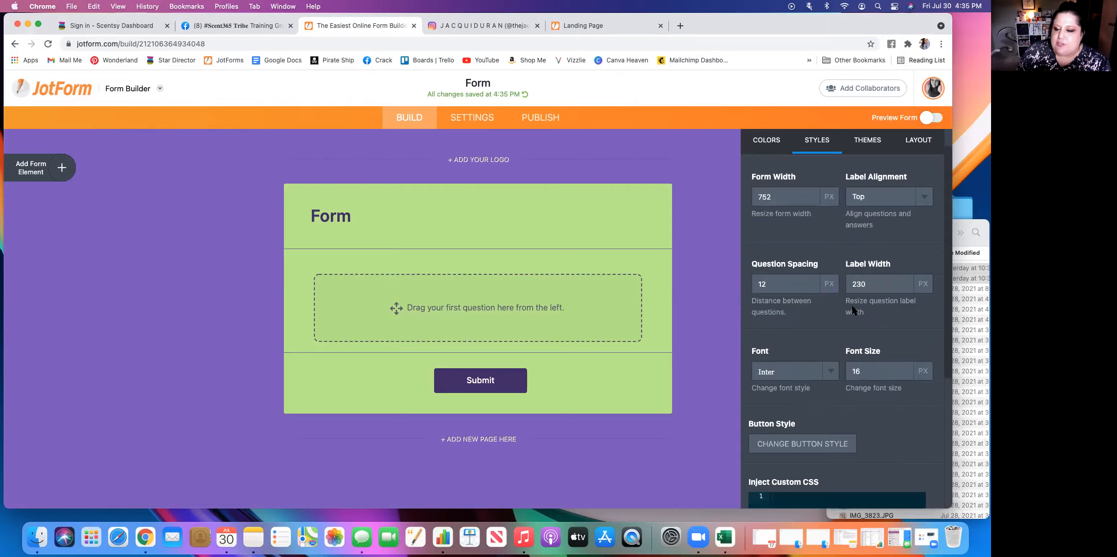
scroll(827, 311, down, 5)
scroll(827, 311, down, 1)
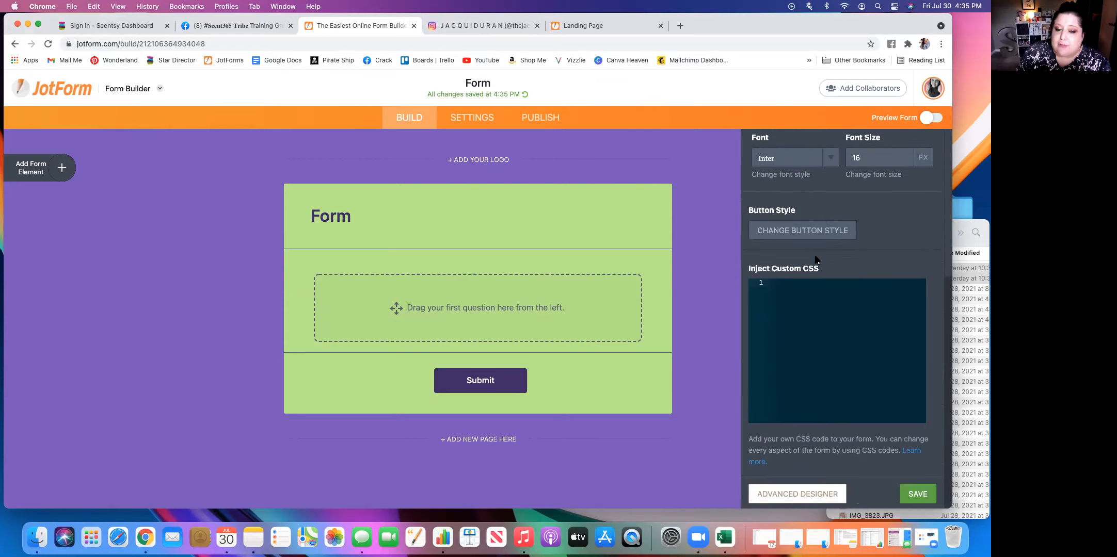
click(818, 232)
scroll(825, 356, down, 3)
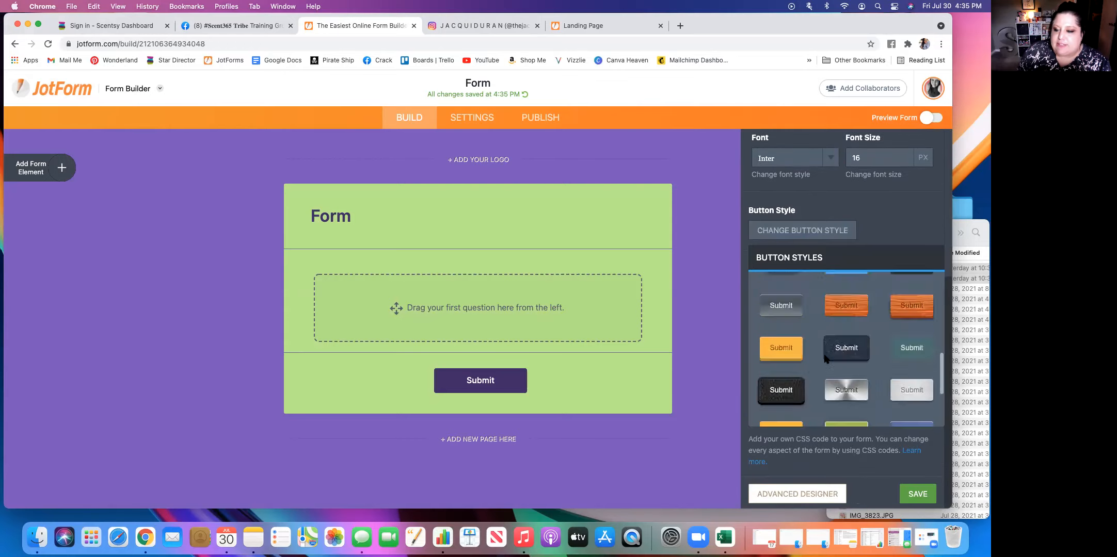
scroll(824, 359, down, 4)
scroll(826, 359, up, 3)
scroll(826, 359, up, 3)
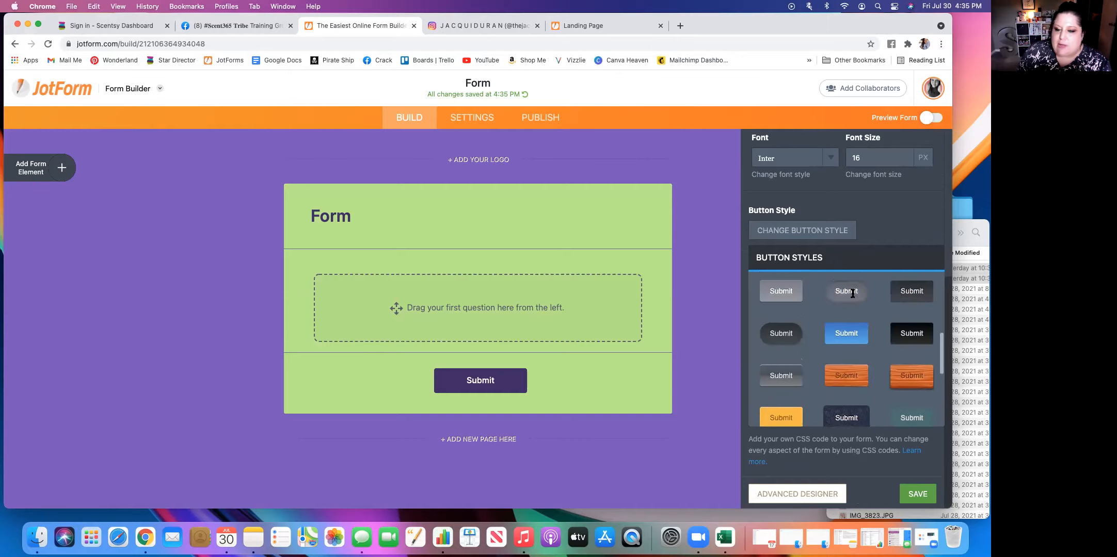
click(847, 291)
scroll(879, 231, up, 5)
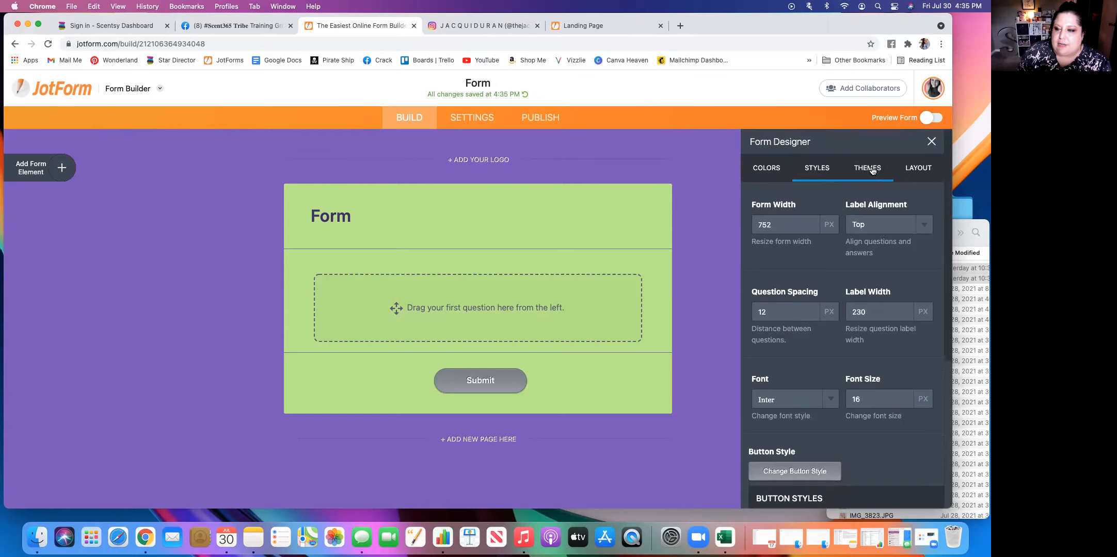
click(931, 142)
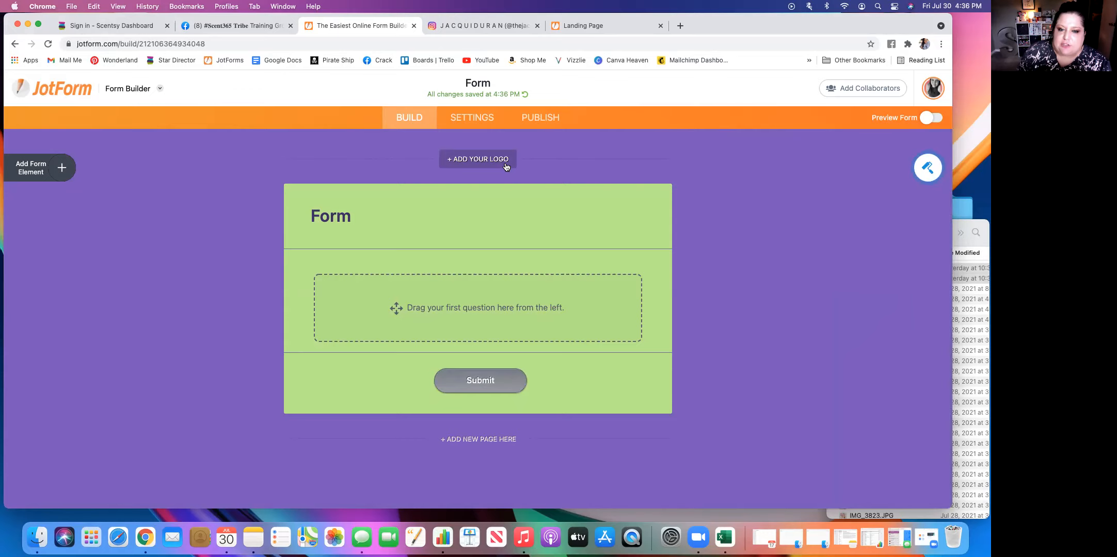
Add the "Connect with me" picture from the saved images as the form's logo and center it.
click(472, 164)
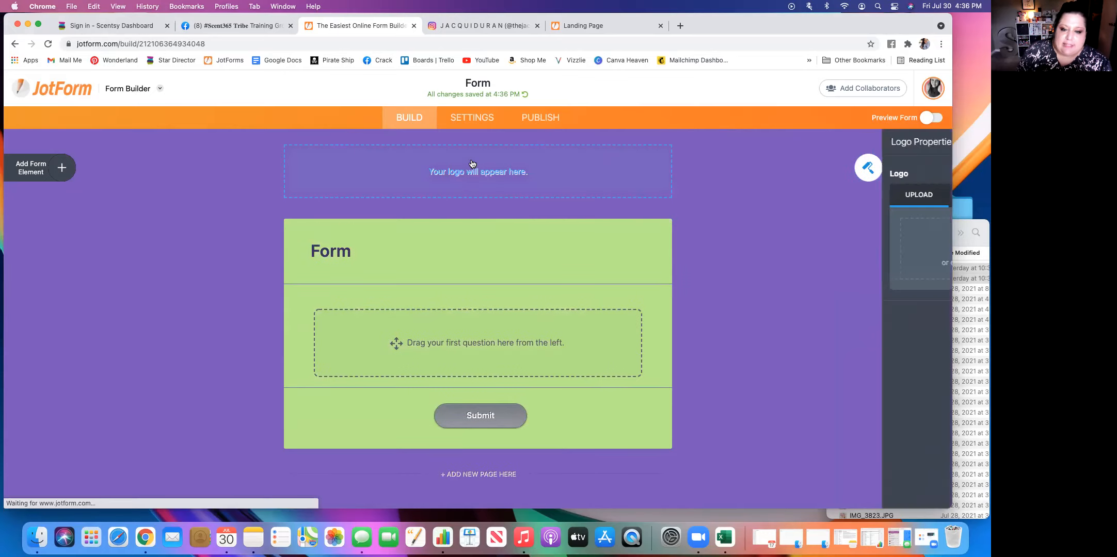
click(844, 195)
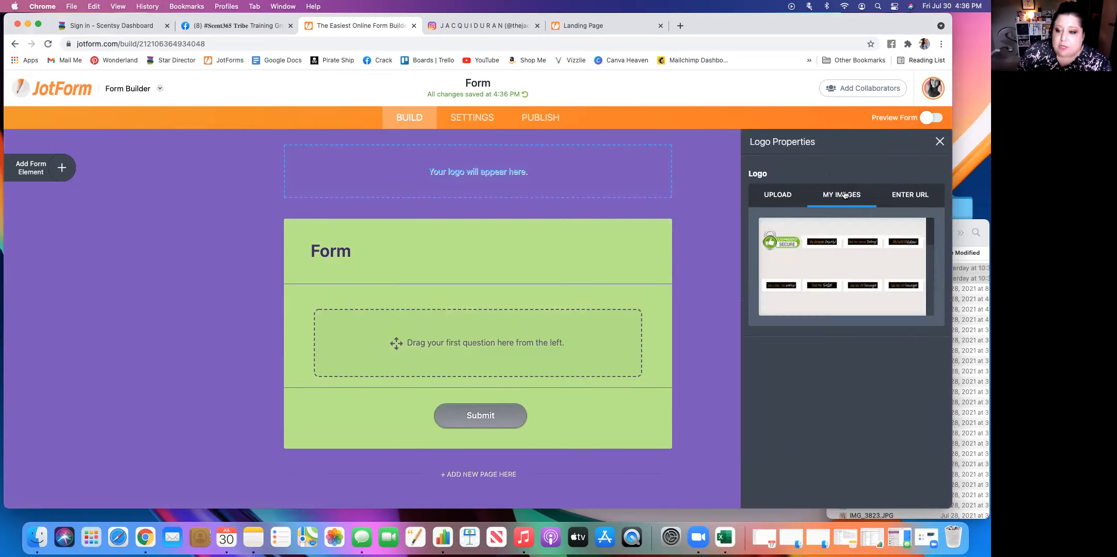
scroll(854, 268, down, 3)
scroll(854, 268, down, 3)
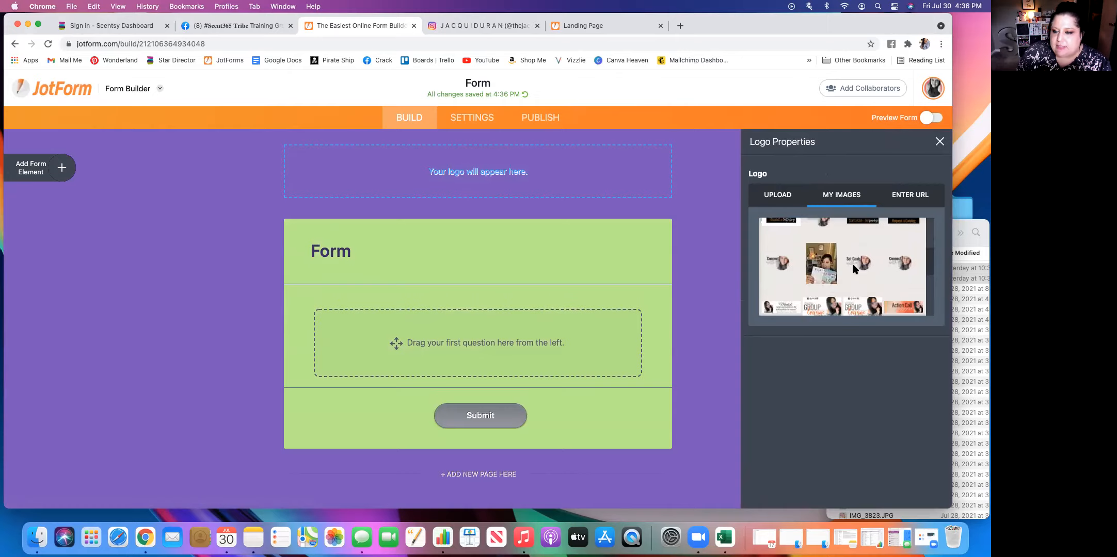
click(782, 265)
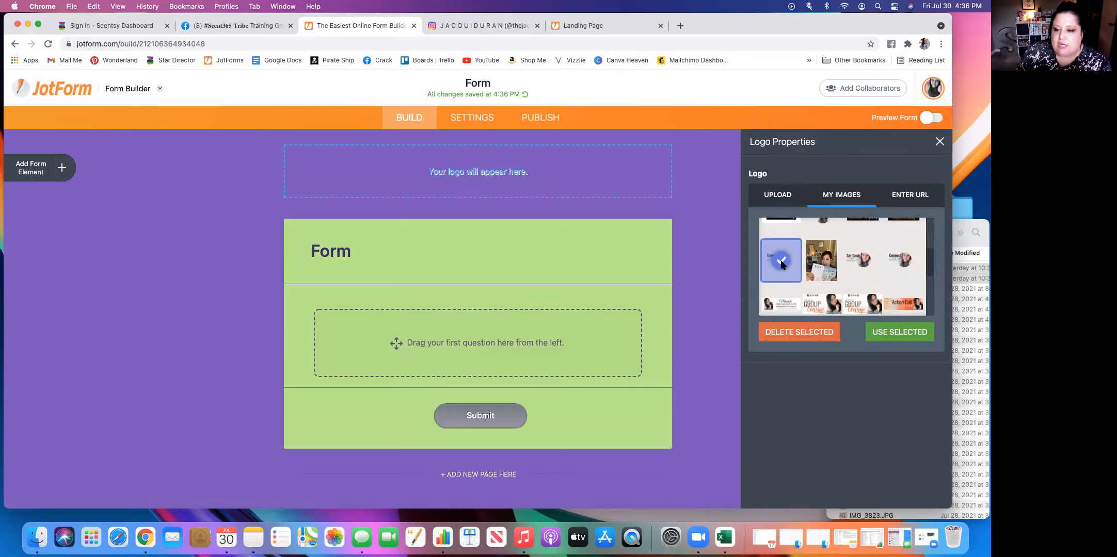
click(909, 336)
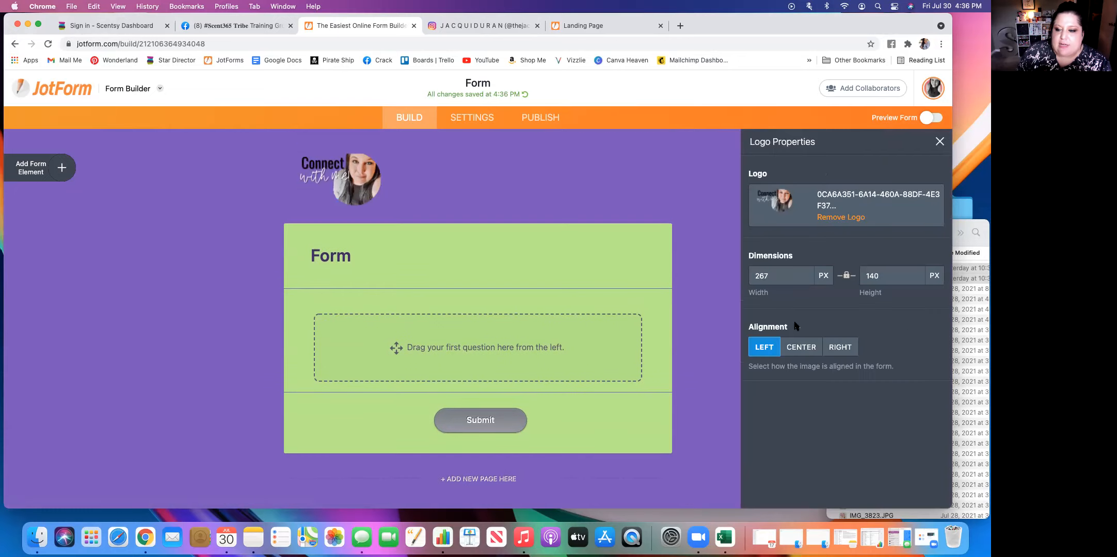
click(797, 349)
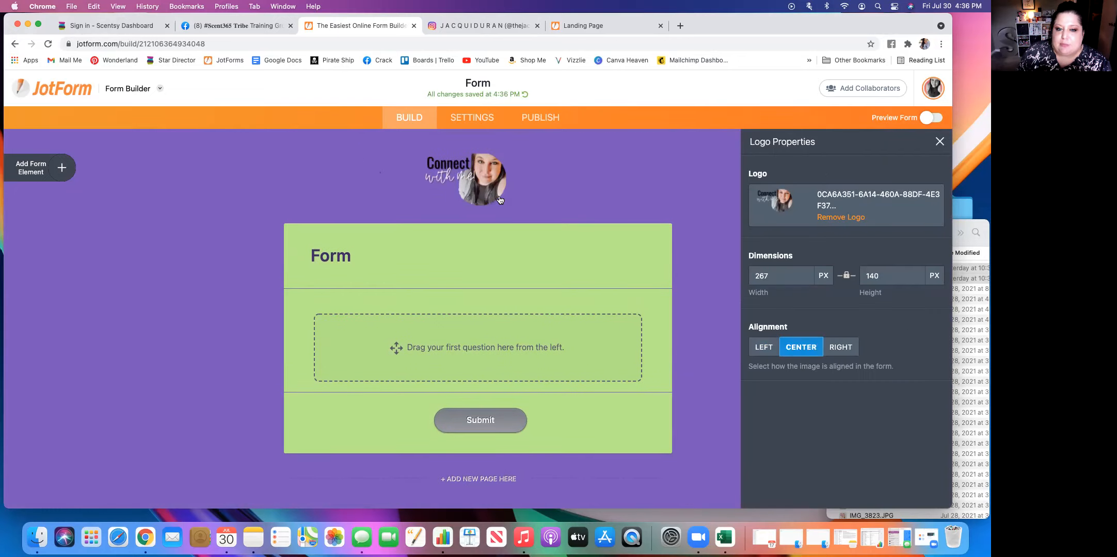
Replace the form's heading text with "Connect with me - Click below!".
click(420, 271)
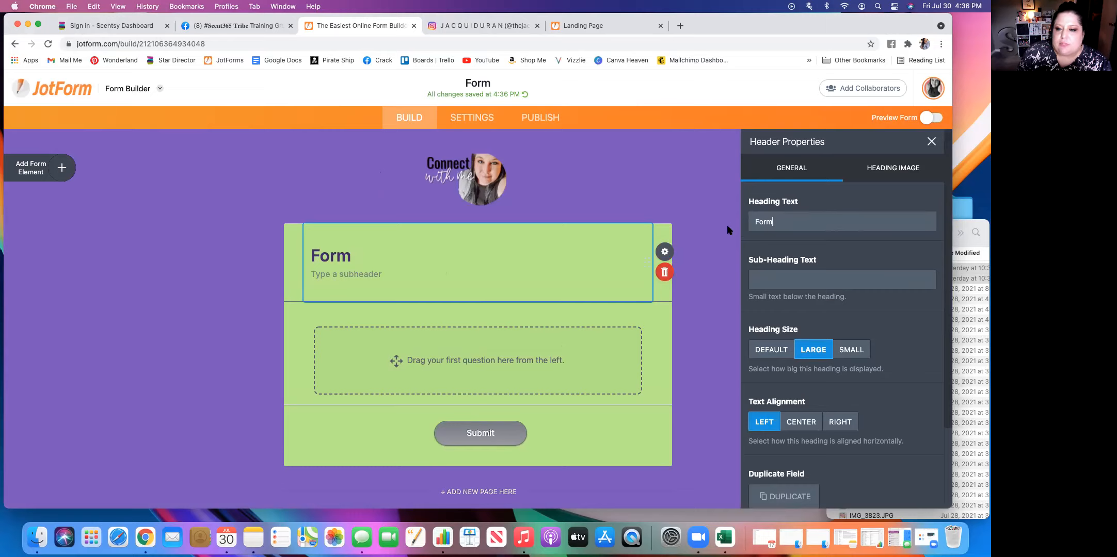
key(super+a)
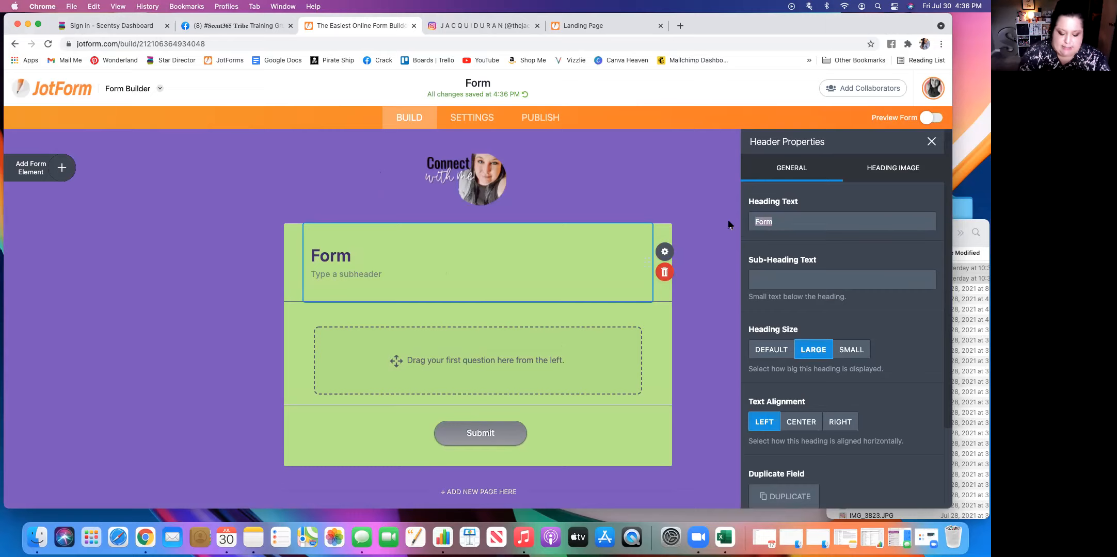
text(Conne)
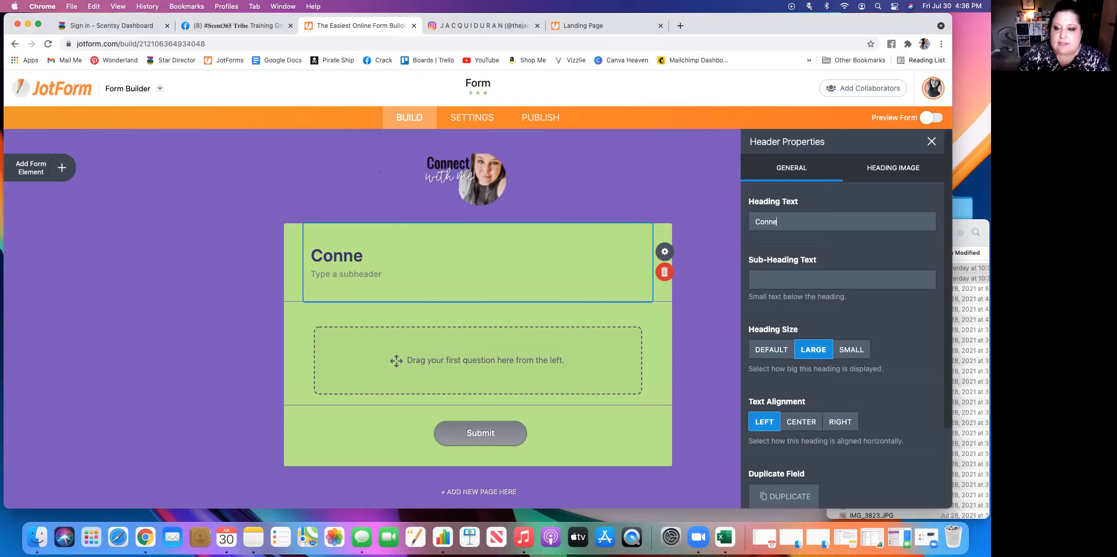
text(ct with)
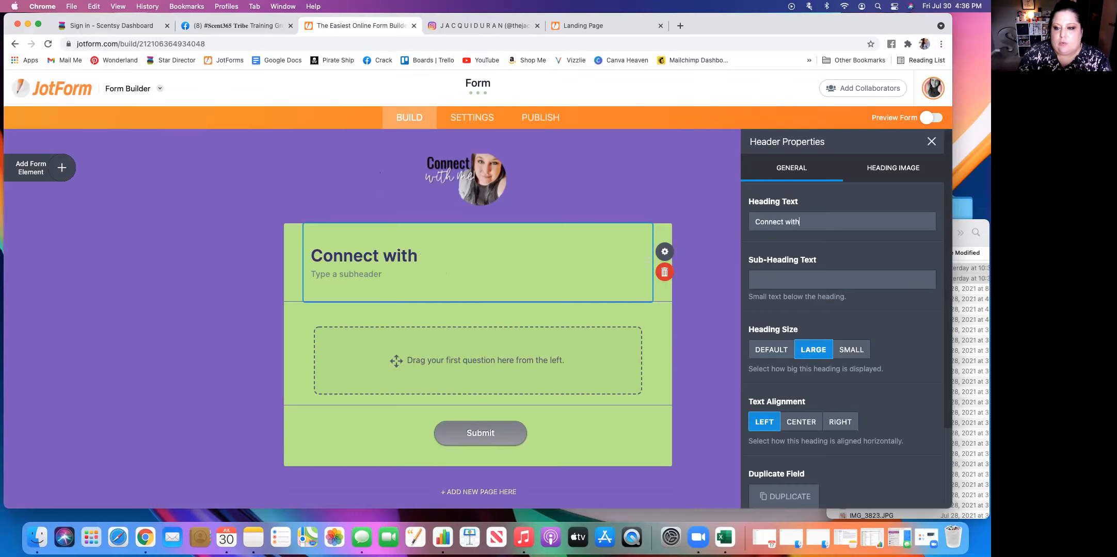
text( me - Cl)
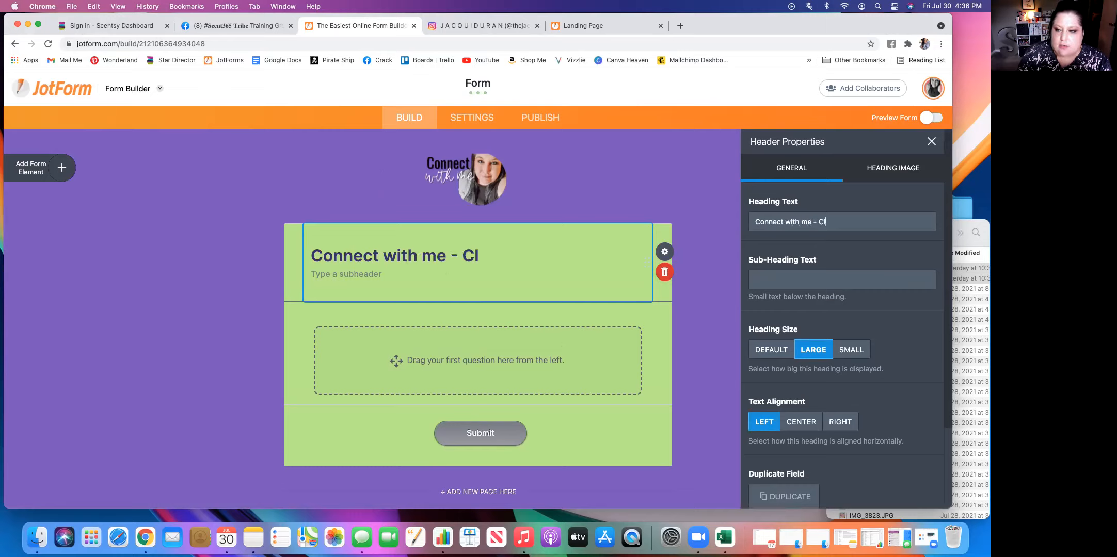
text(ick below!)
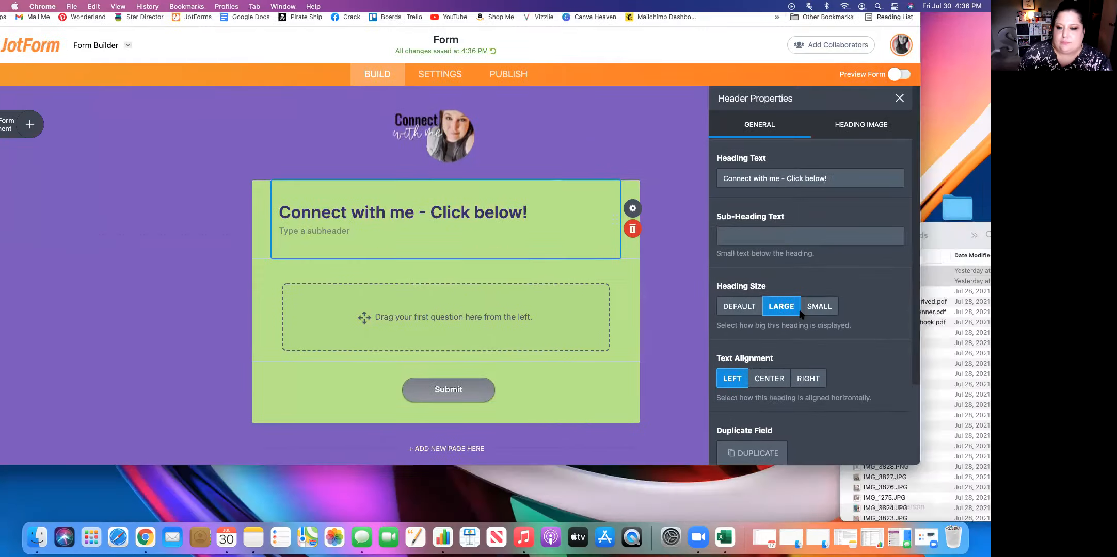
Enter "I'm so excited to get to know you better!" as the header's sub-heading text.
click(789, 281)
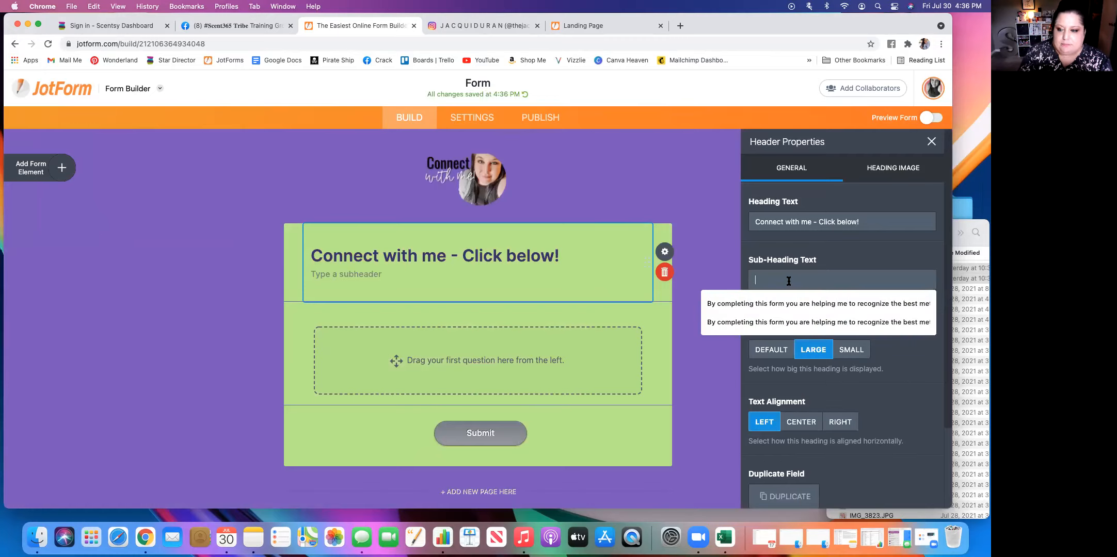
text(I'm)
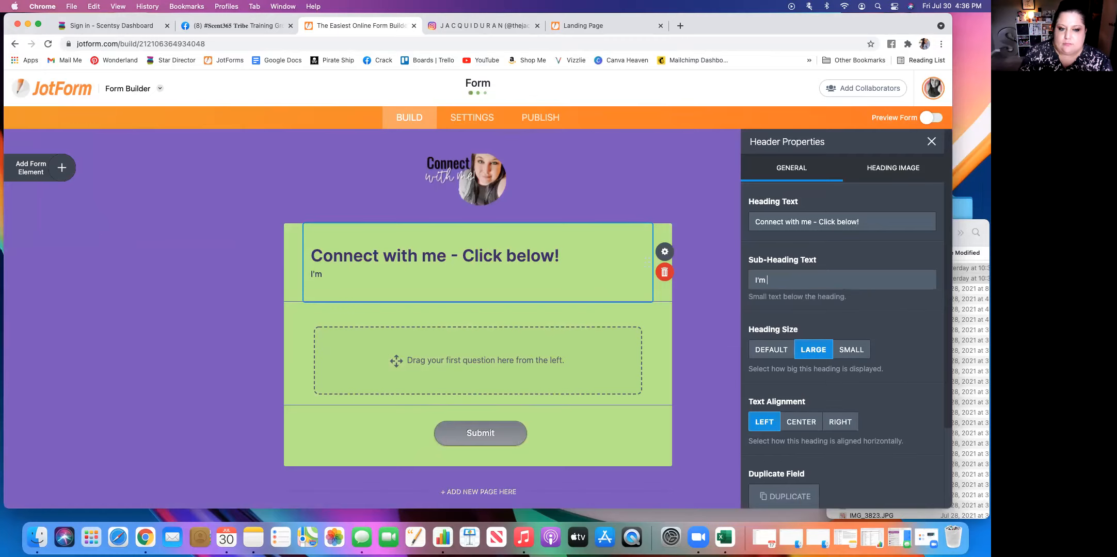
text( so excit)
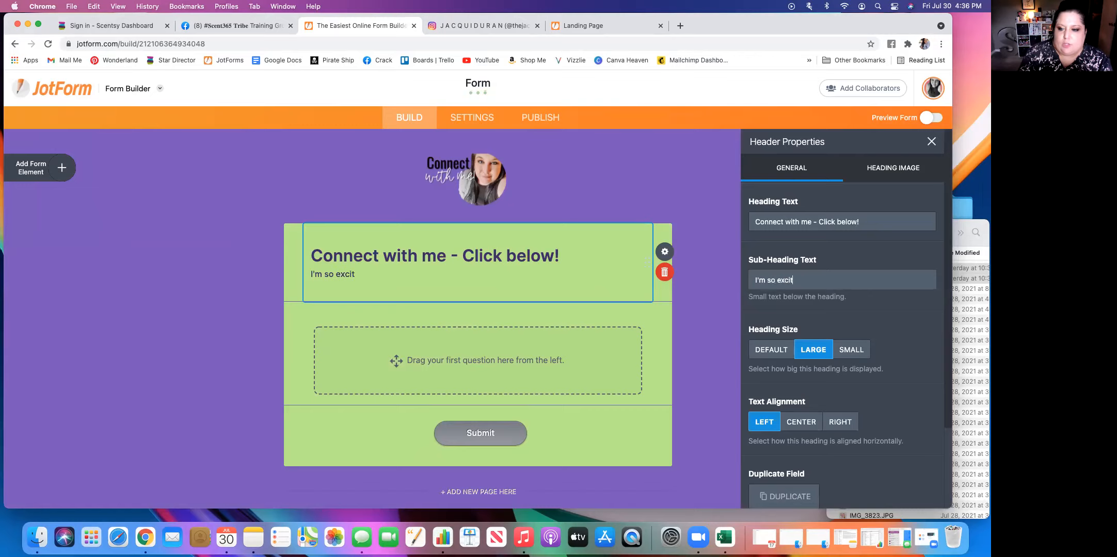
text(ed to get to kmow)
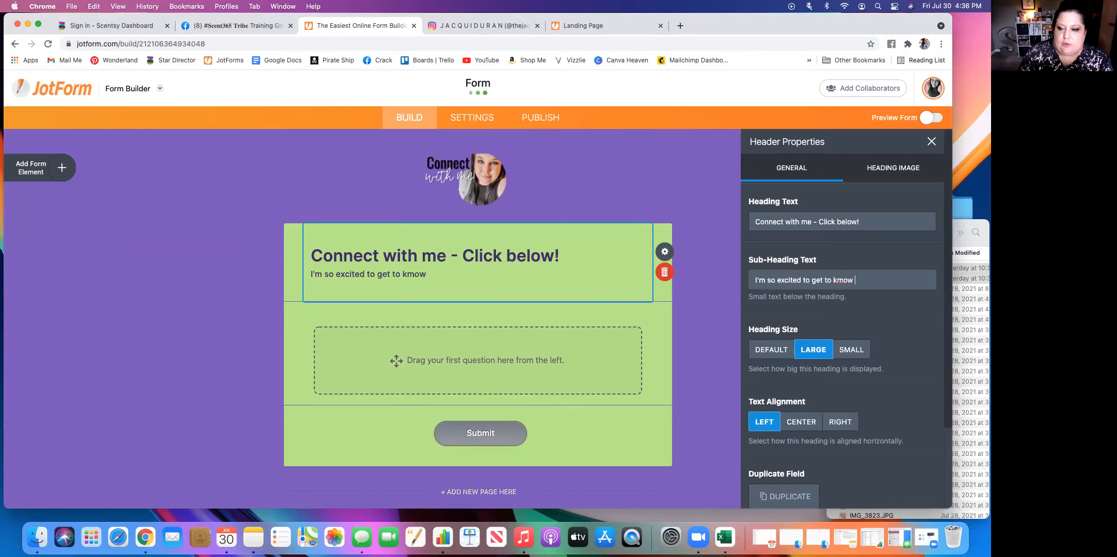
key(BackSpace)
text(n)
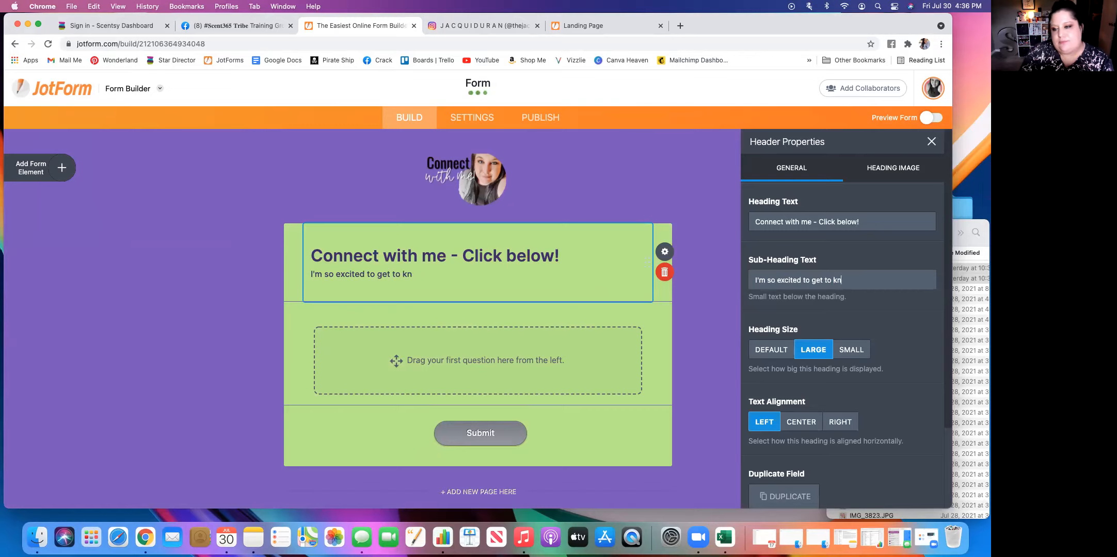
text(ow ou)
text(you better)
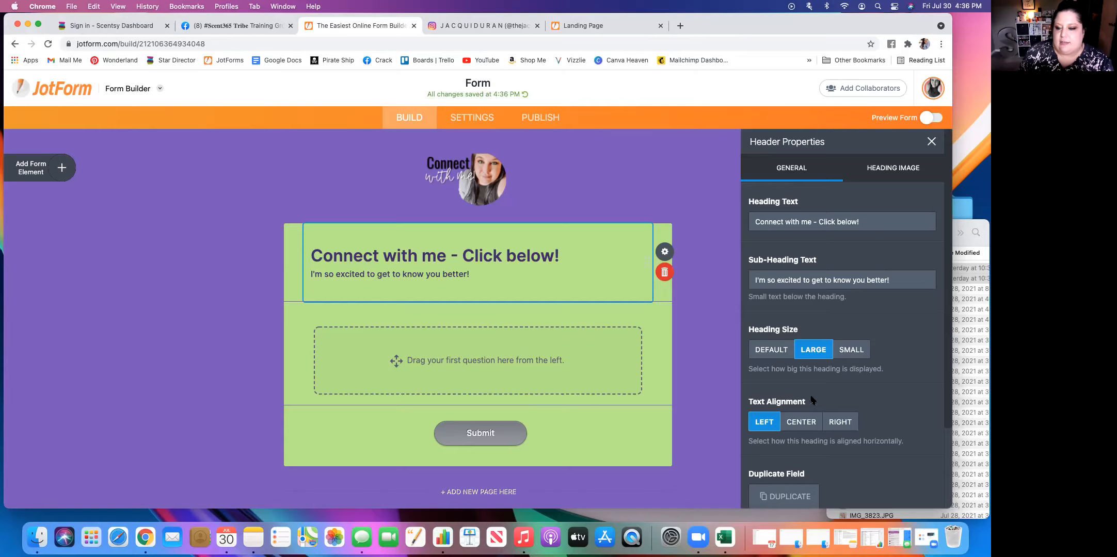
Center the header's text alignment and close its properties.
click(803, 422)
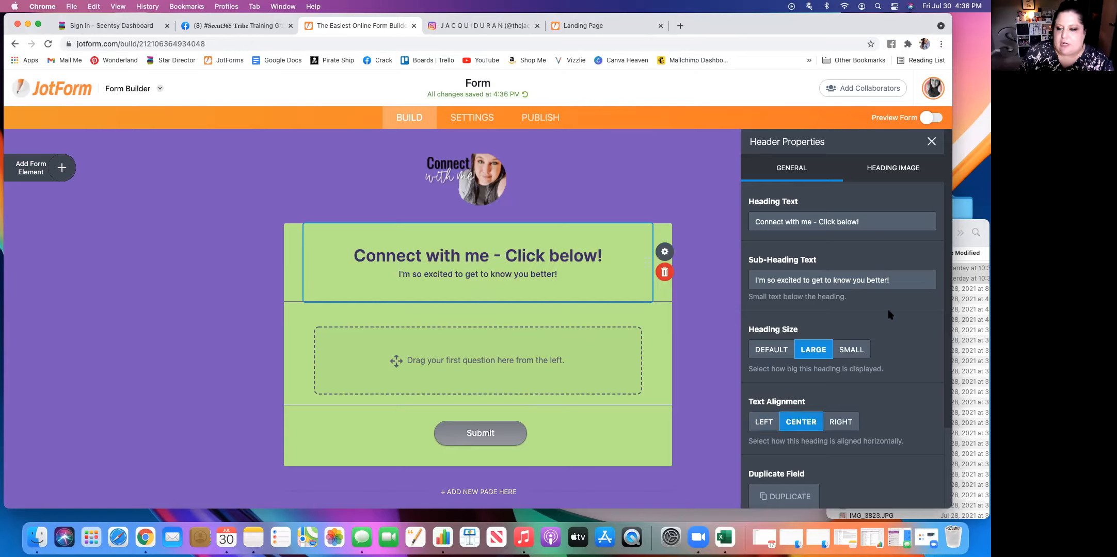
scroll(902, 315, down, 3)
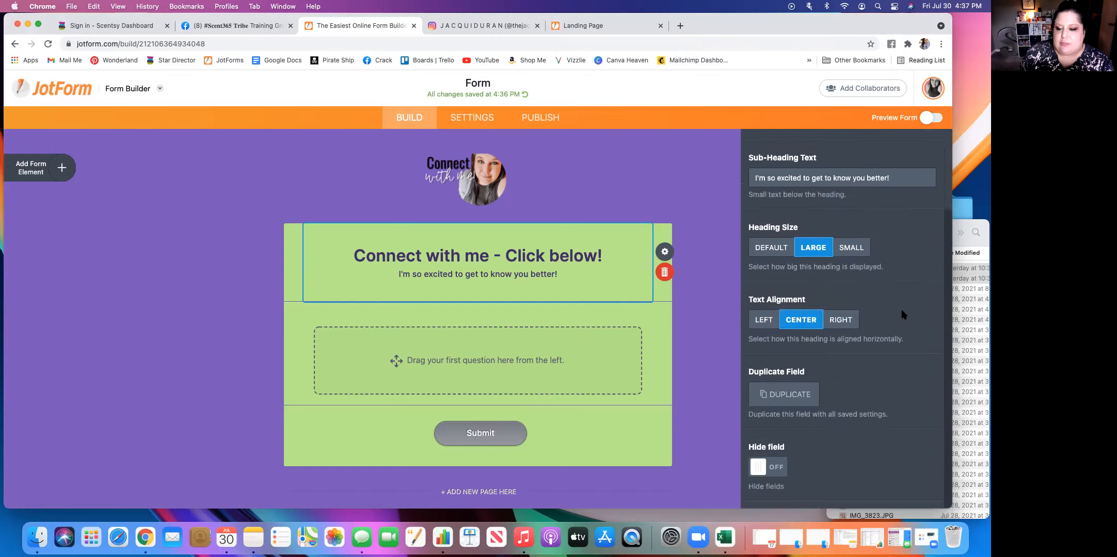
scroll(902, 315, up, 3)
click(931, 142)
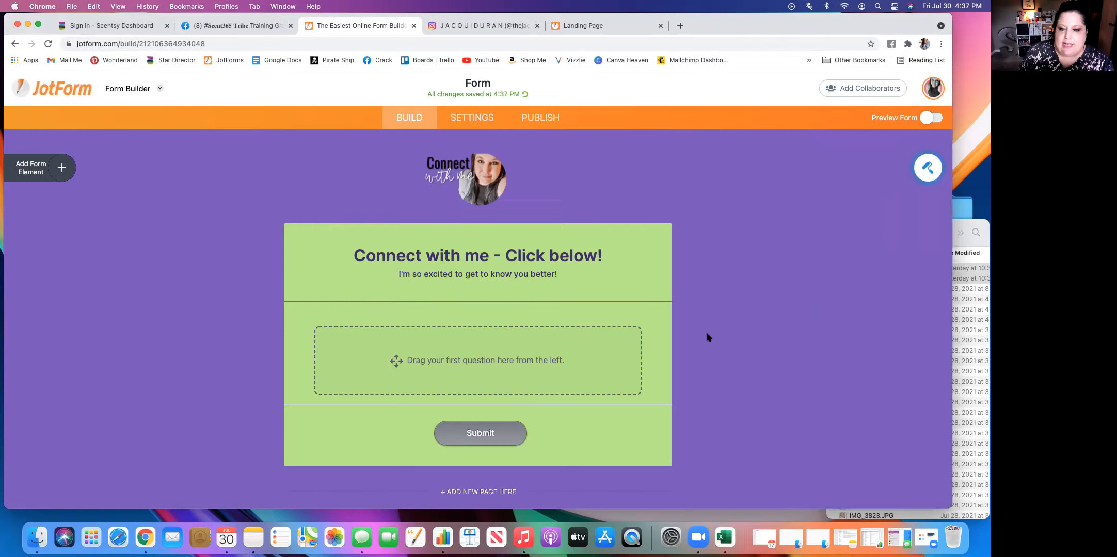
Add an image element to the form between the header and the submit button.
click(66, 172)
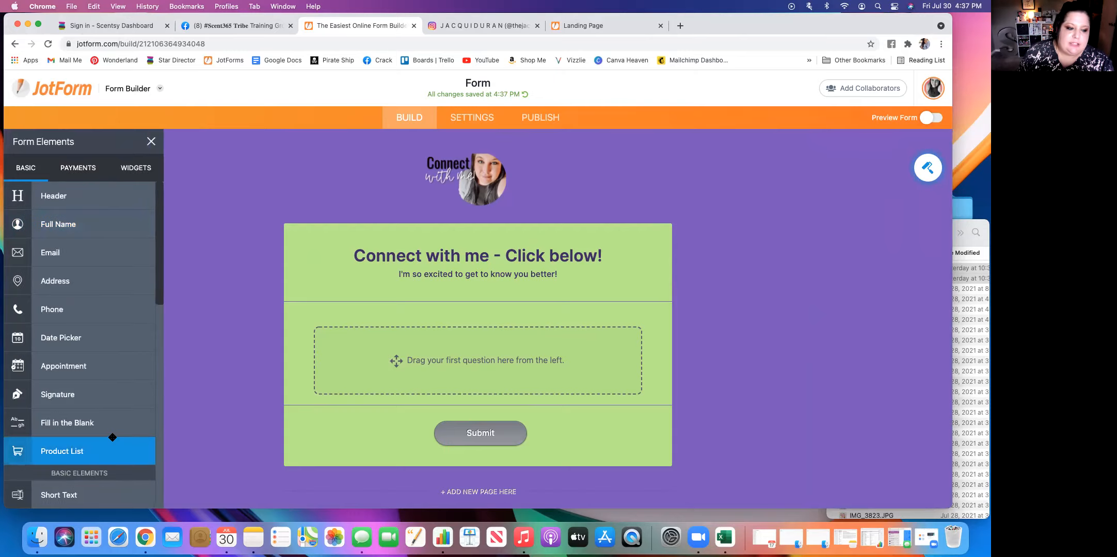
scroll(73, 353, down, 1)
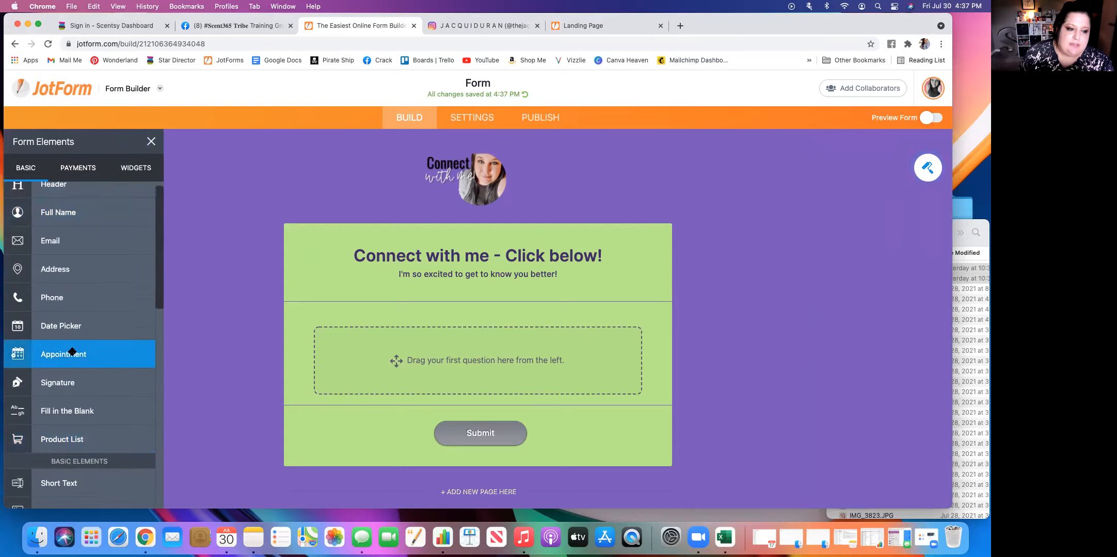
scroll(72, 352, down, 10)
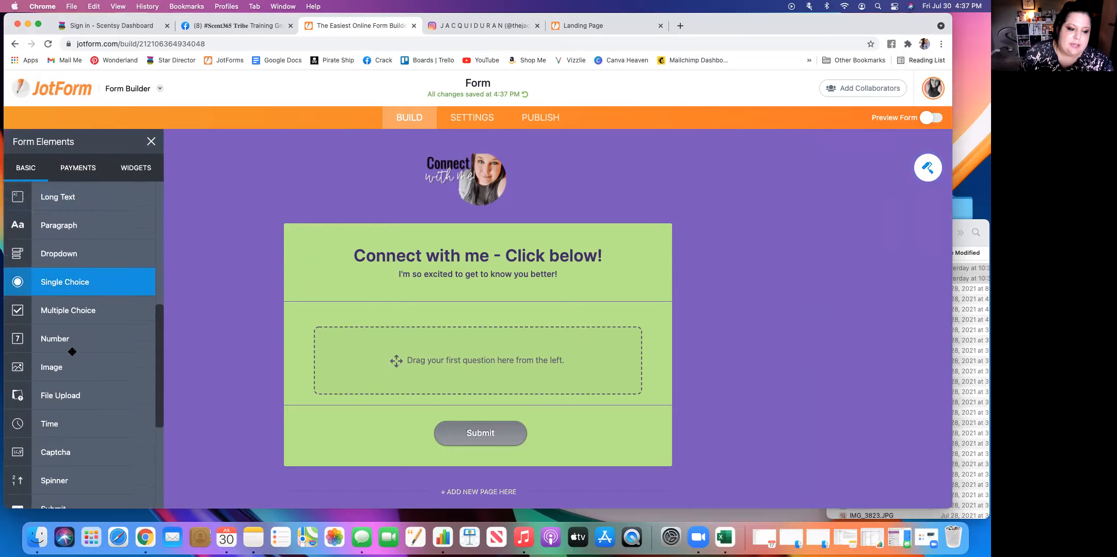
scroll(72, 352, down, 2)
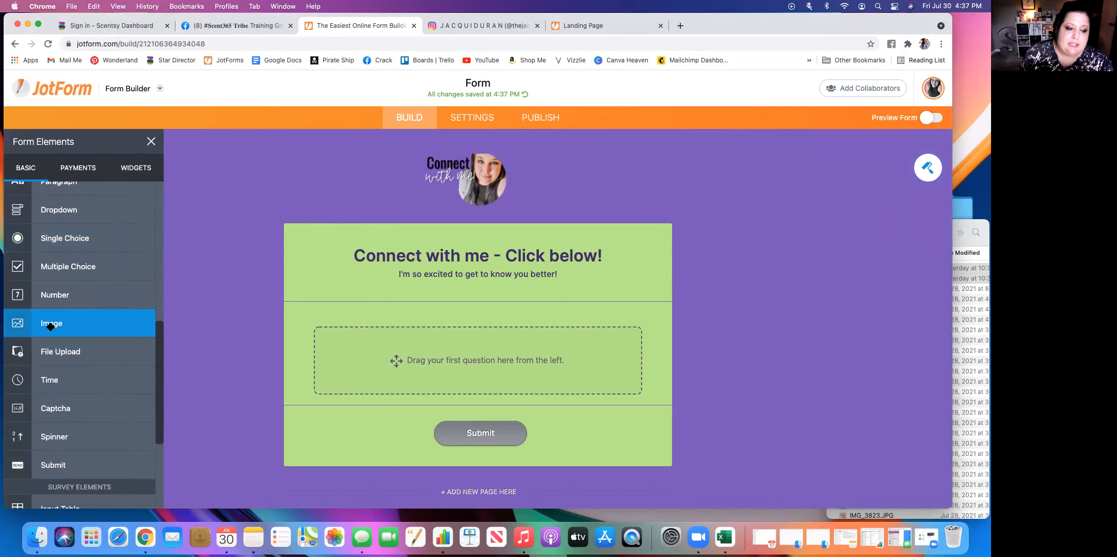
click(50, 325)
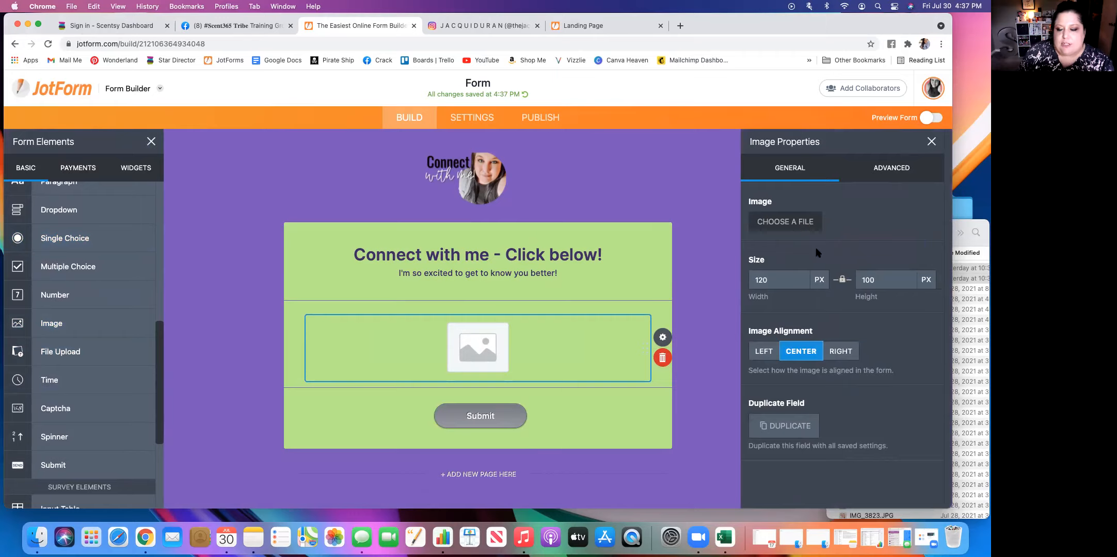
Fill the image element with the "My Amazon faves!" picture from the saved images.
click(799, 223)
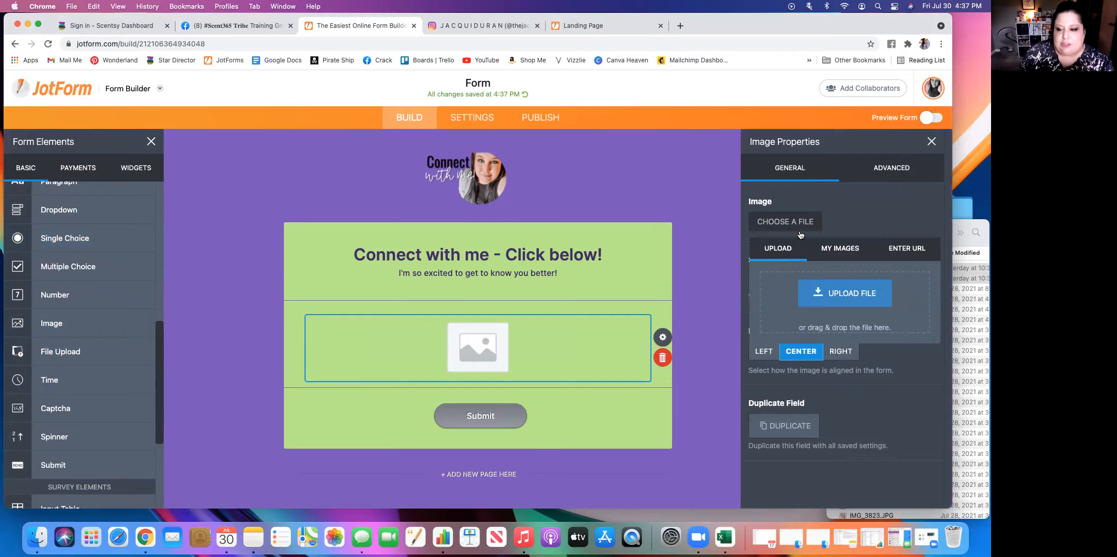
click(851, 250)
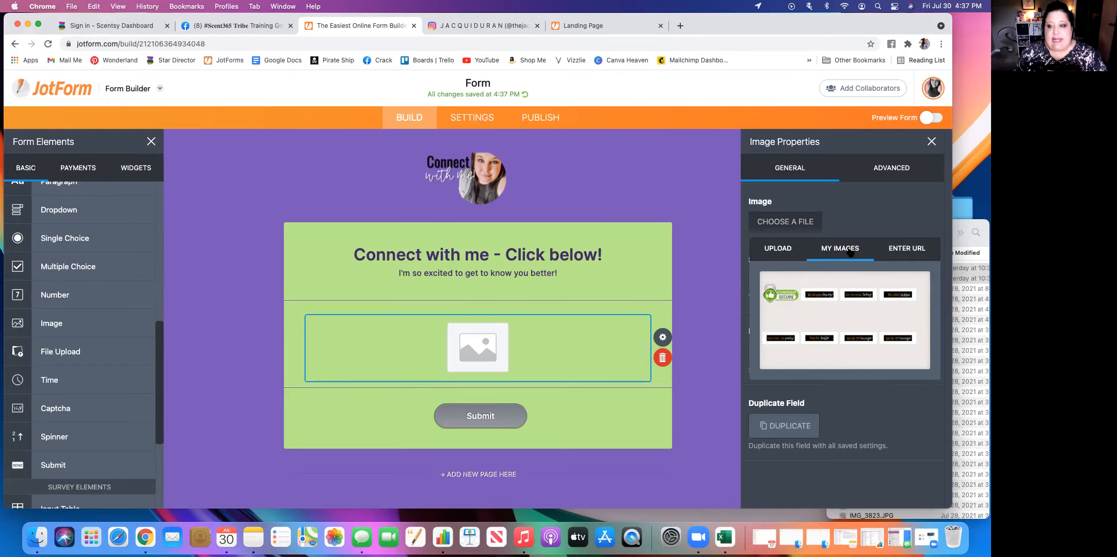
click(775, 254)
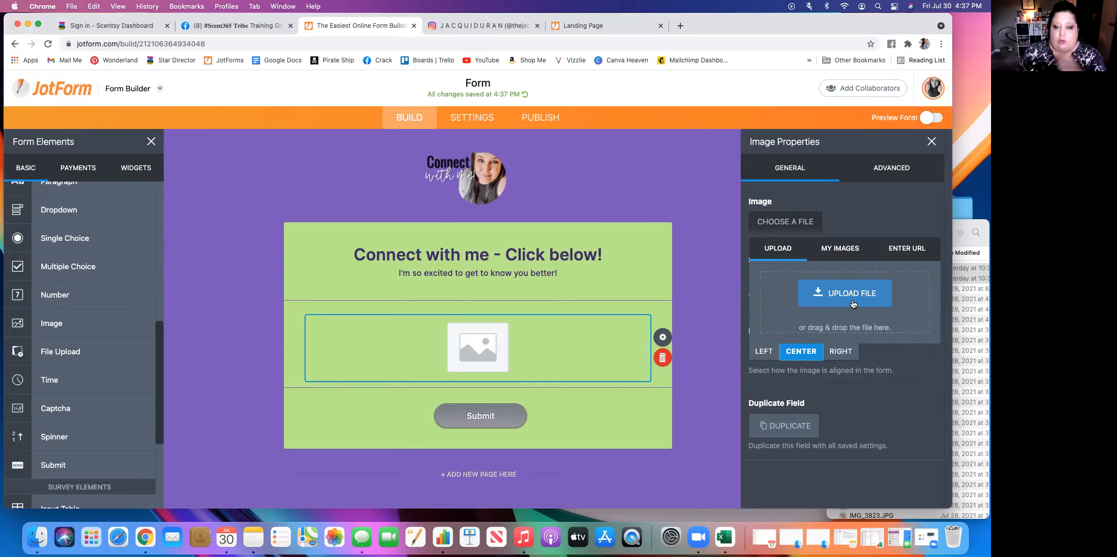
click(847, 256)
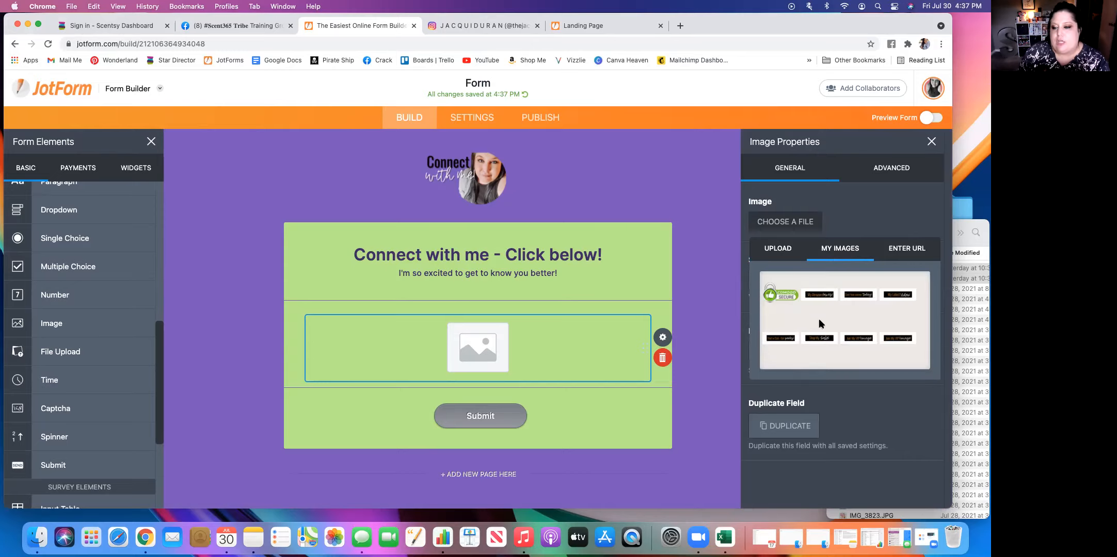
click(820, 298)
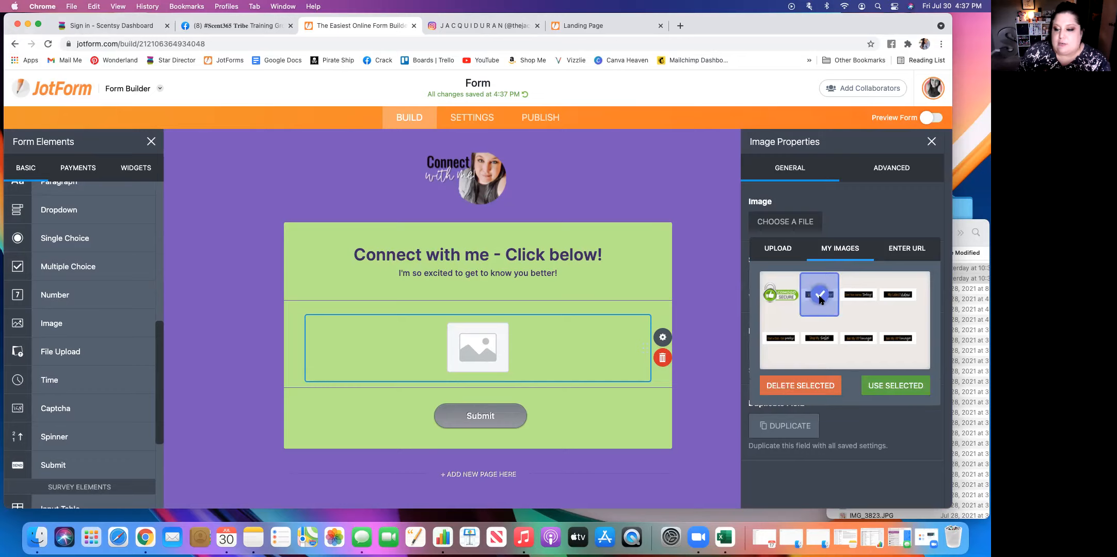
click(906, 379)
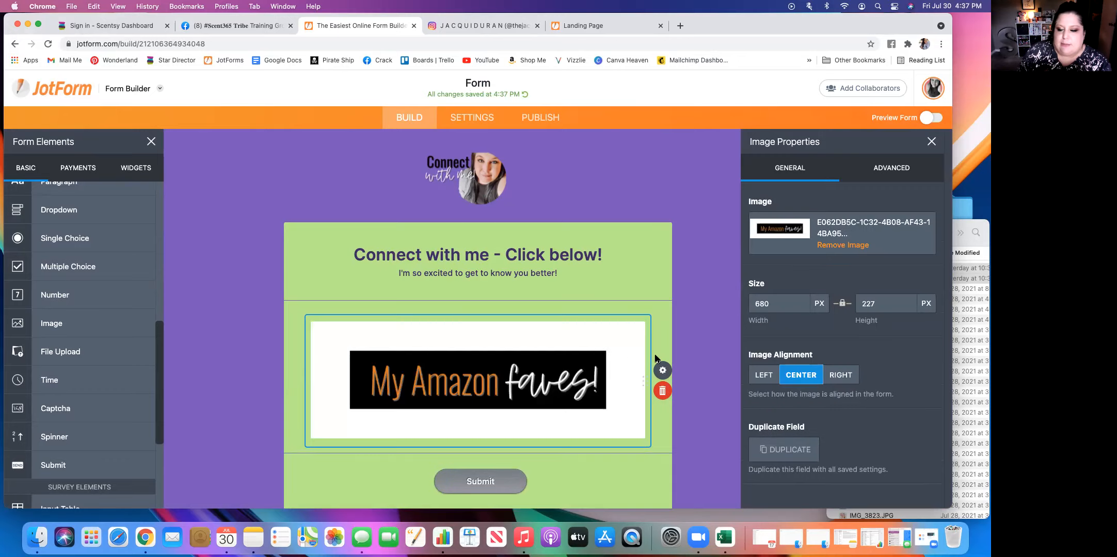
Turn on Link Image for the "My Amazon faves!" picture, enter the personal website address as its link, and close its properties.
click(664, 371)
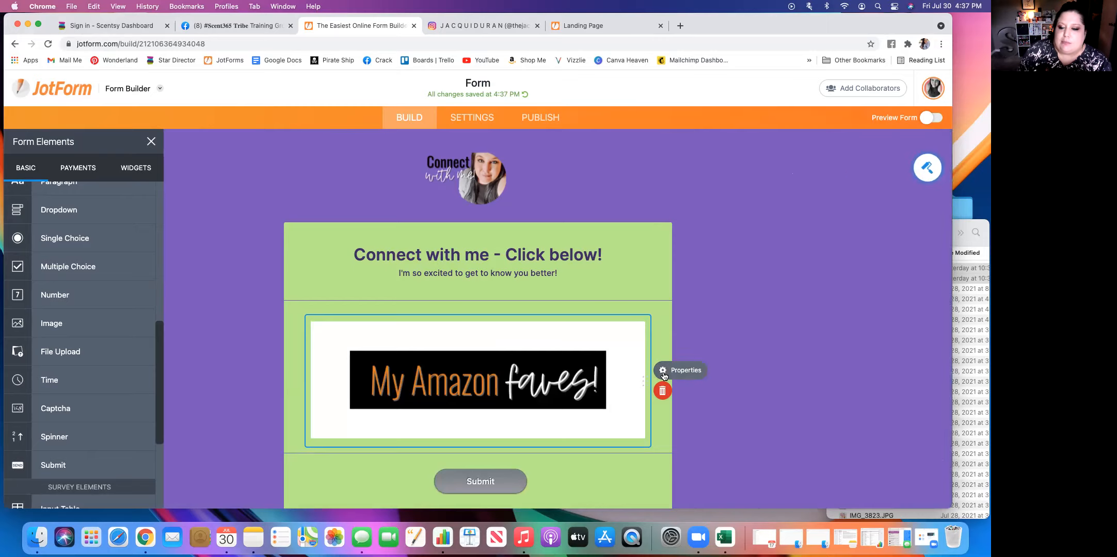
click(663, 371)
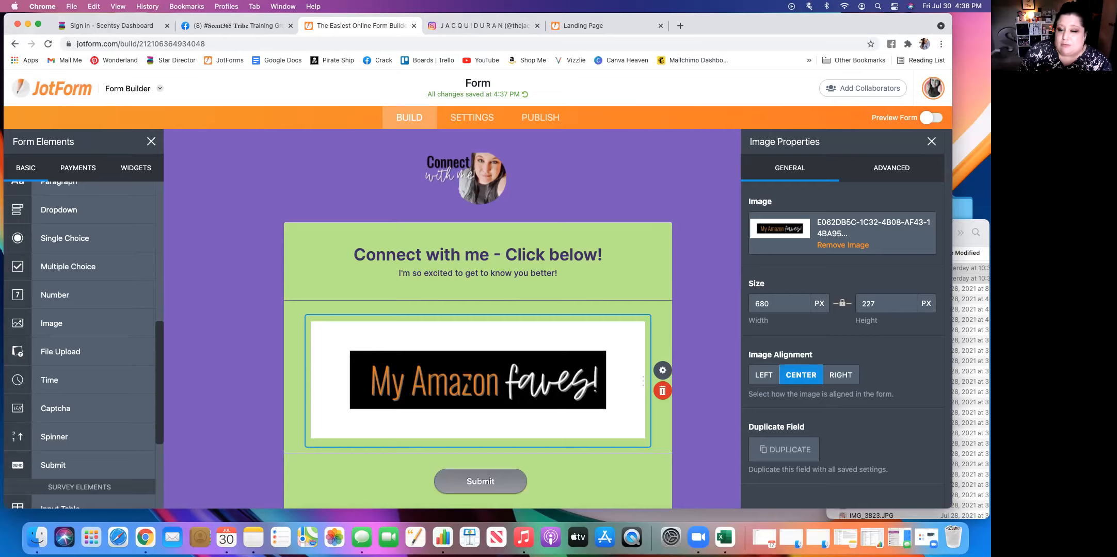
click(895, 170)
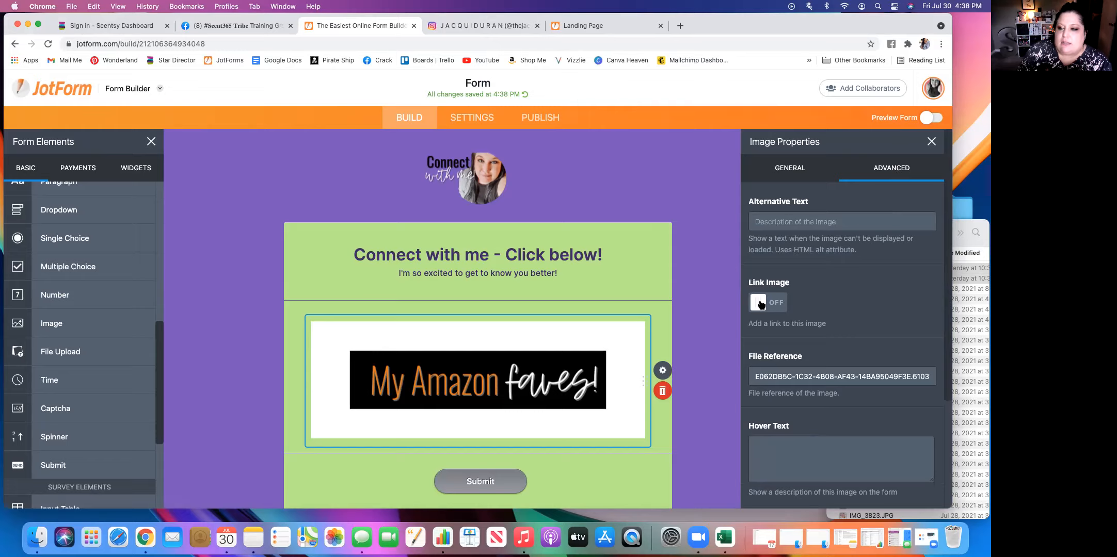
click(761, 305)
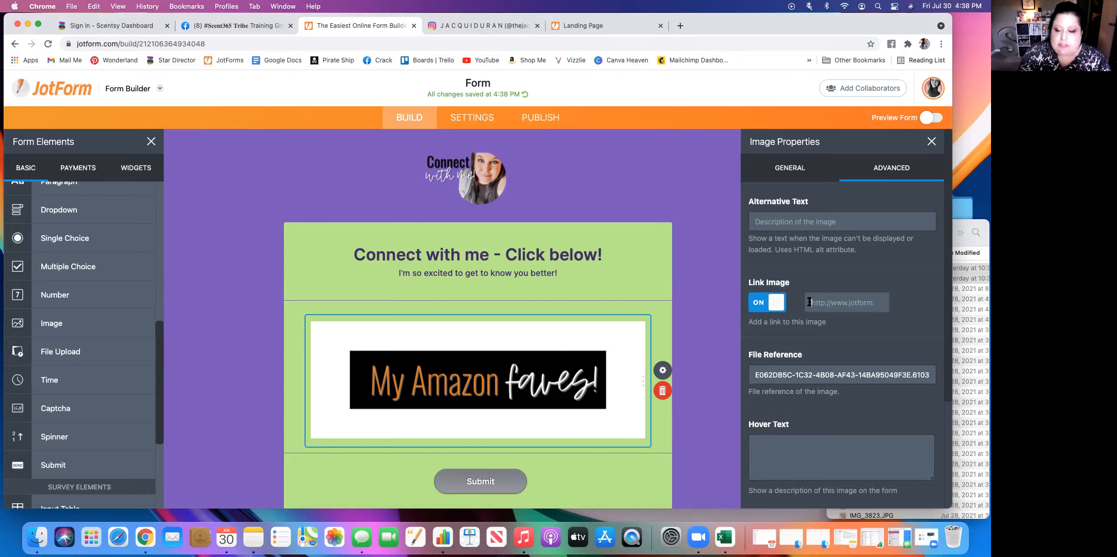
click(809, 302)
text(jacqui)
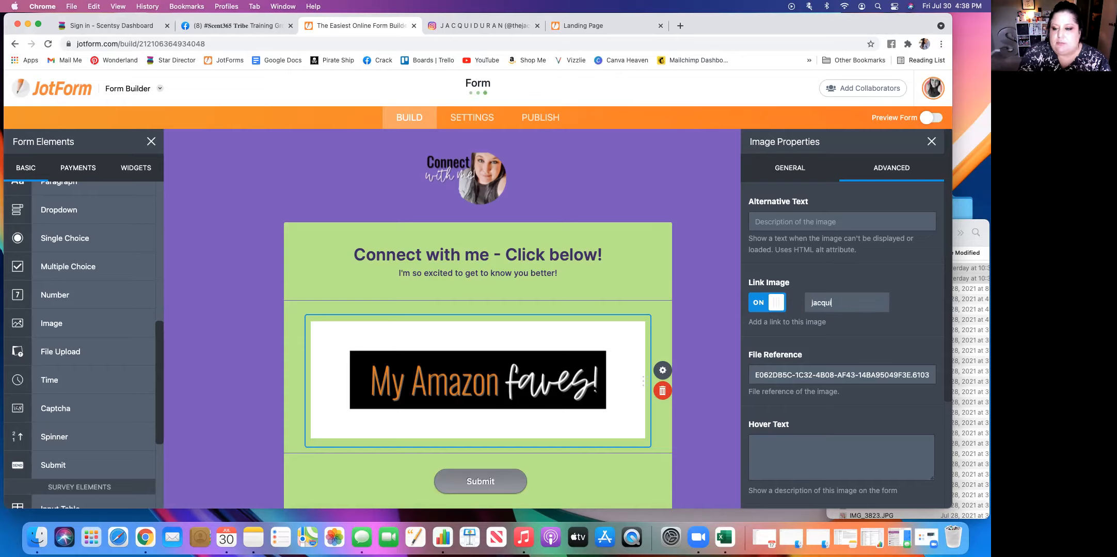
text(duran.com)
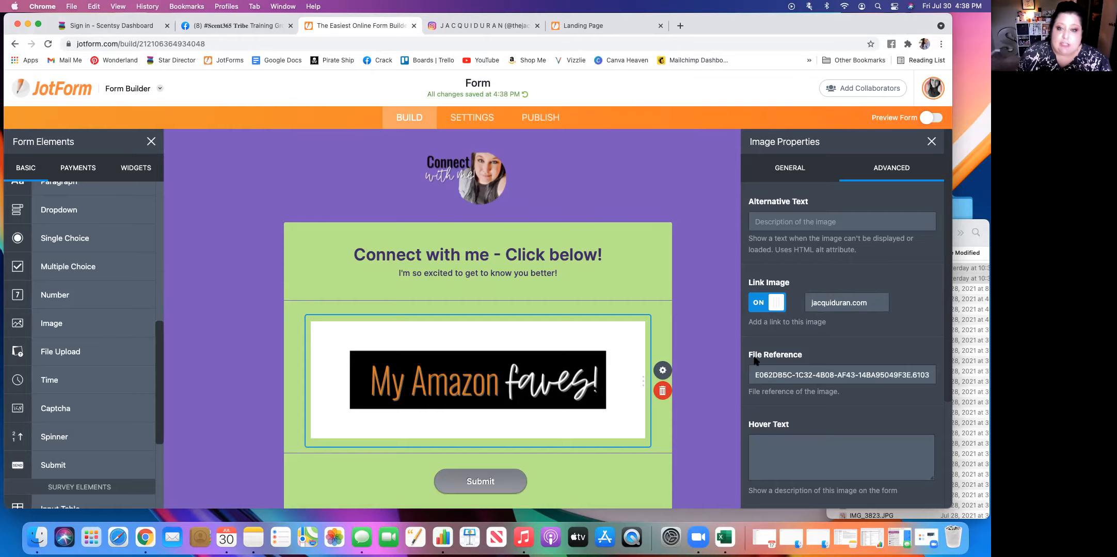
scroll(882, 337, down, 3)
scroll(883, 337, down, 2)
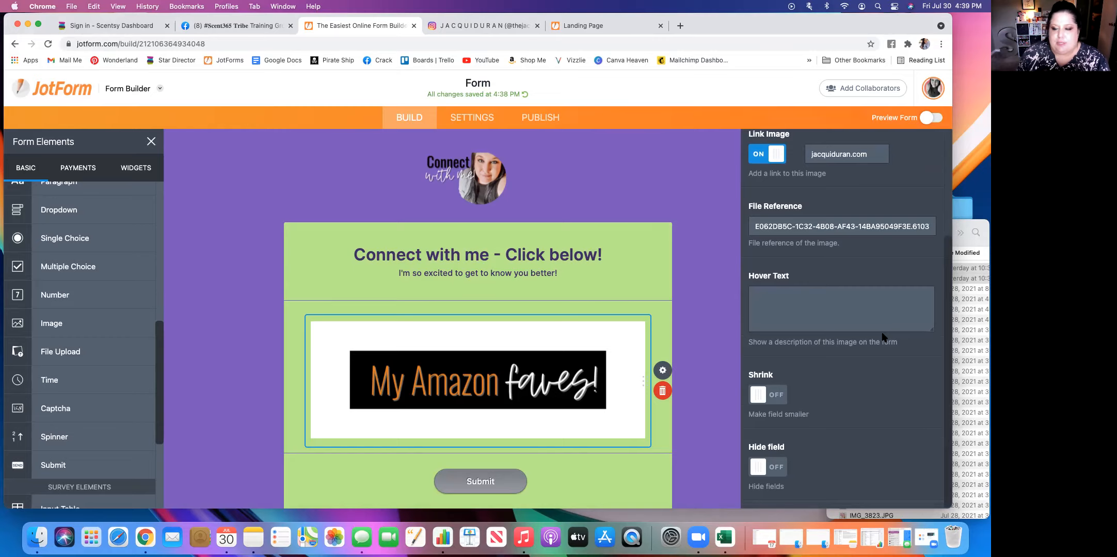
scroll(882, 335, up, 5)
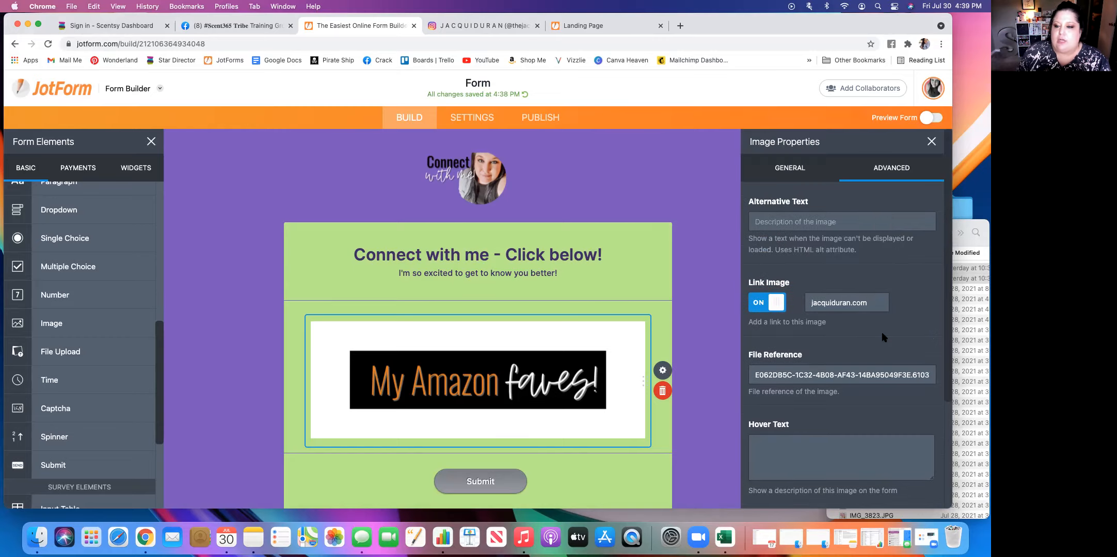
click(932, 141)
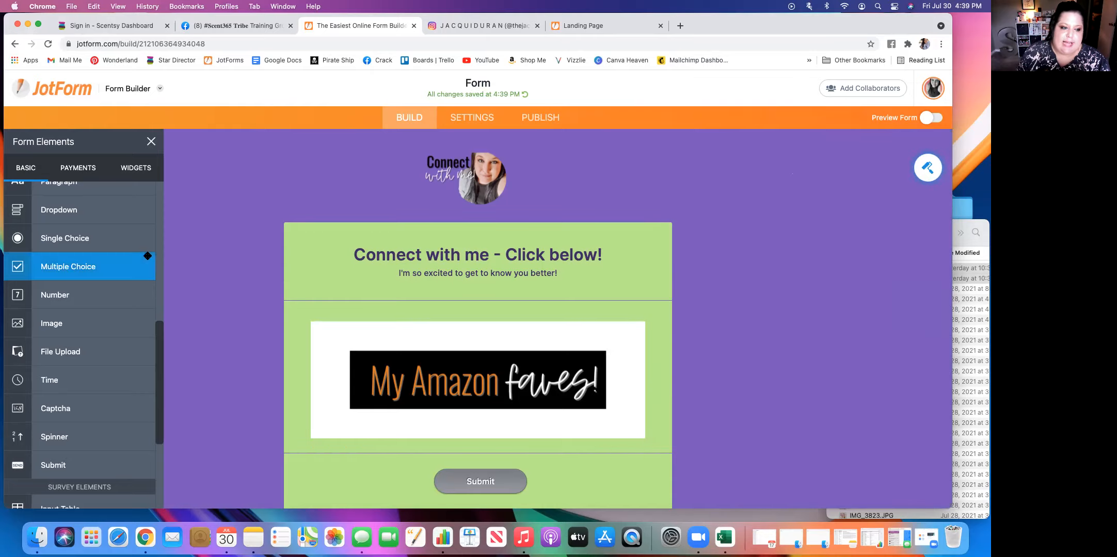
Add a second image element below the first, using the "My Latest Video!" picture from the saved images.
click(74, 328)
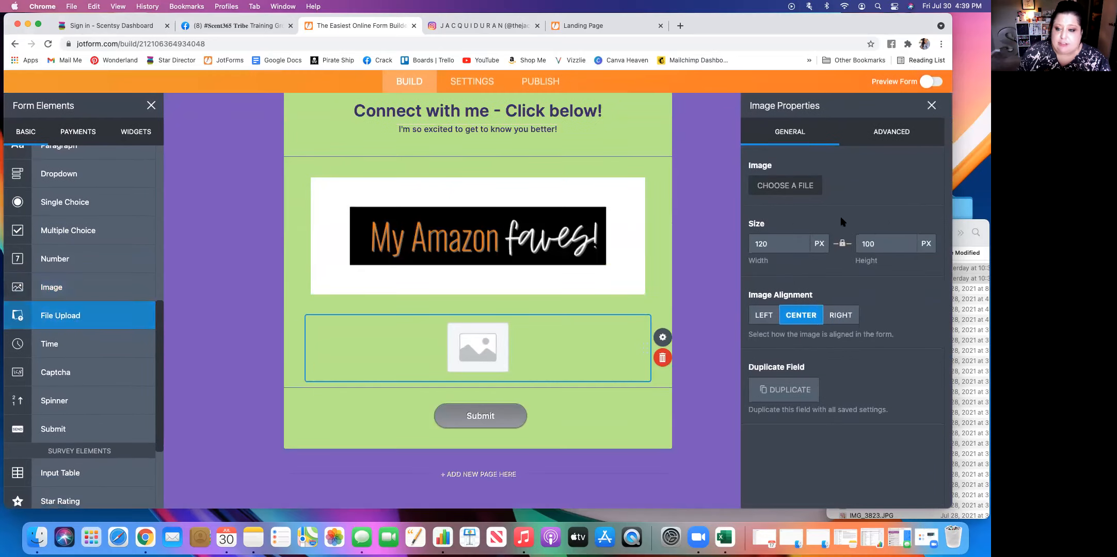
click(791, 187)
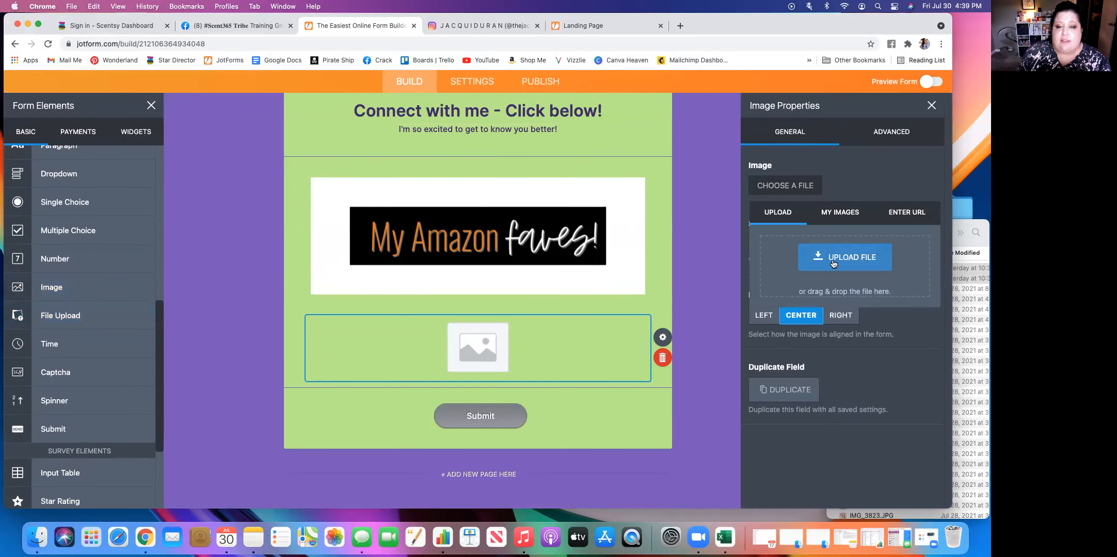
click(846, 216)
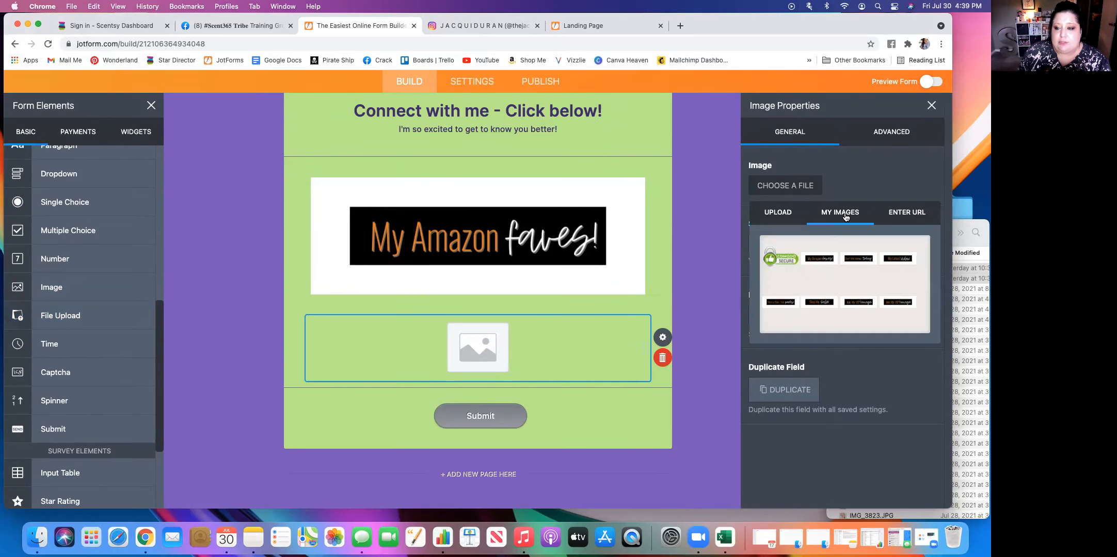
click(896, 264)
click(895, 350)
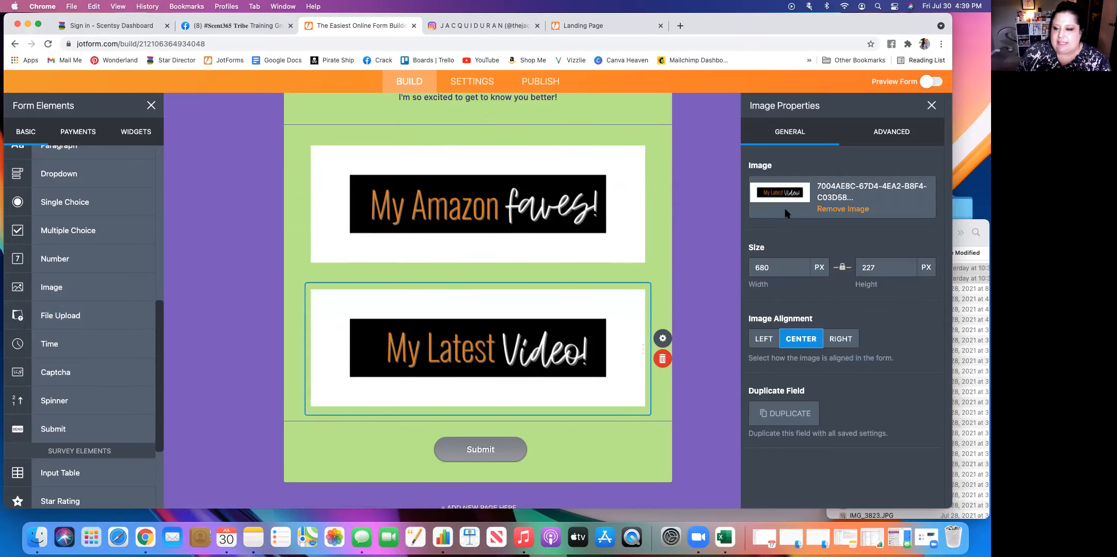
click(891, 133)
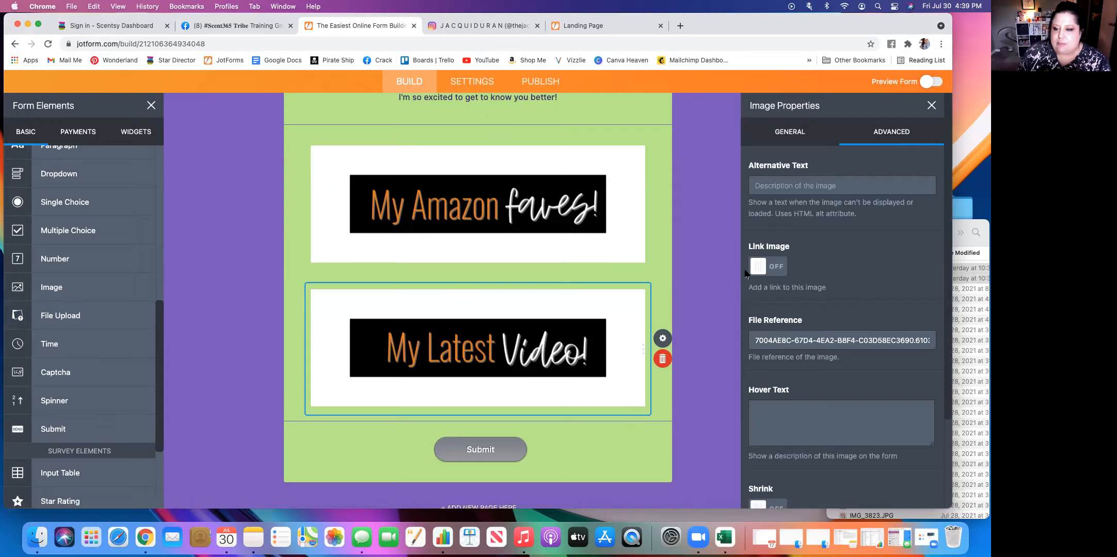
click(761, 272)
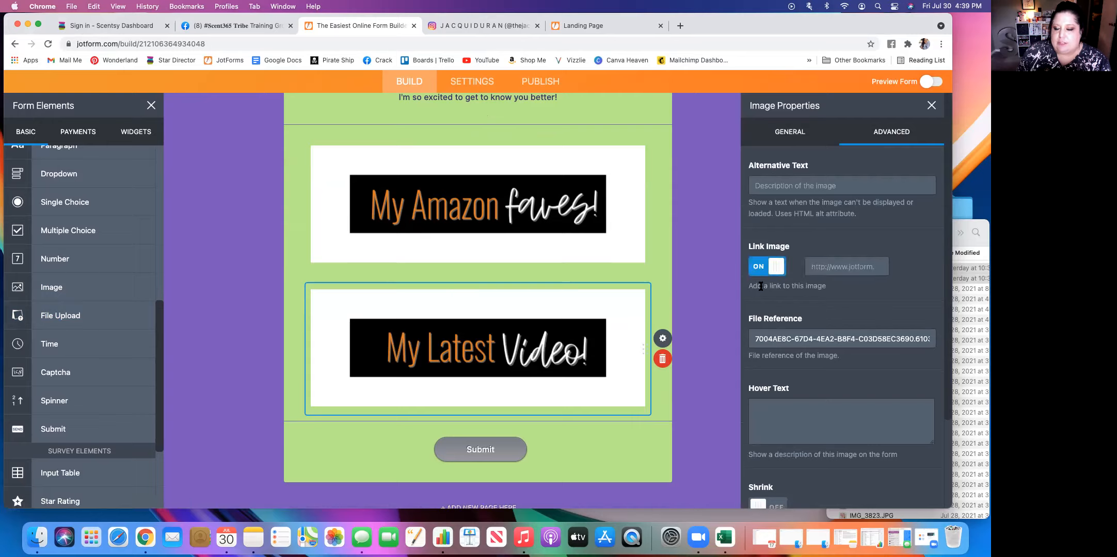
click(822, 267)
text(h)
key(BackSpace)
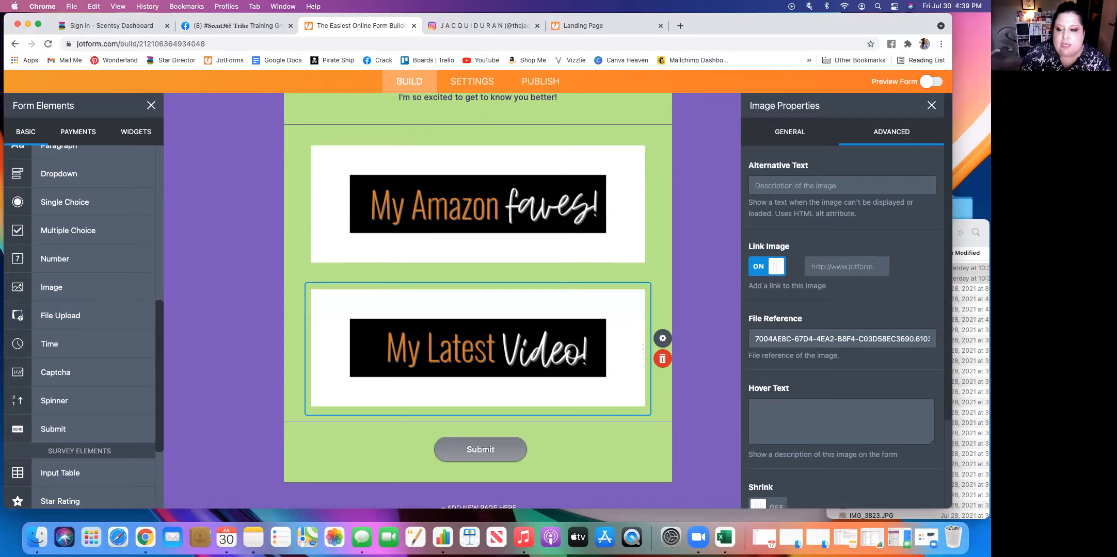
text(http://)
text(www)
text(.insta)
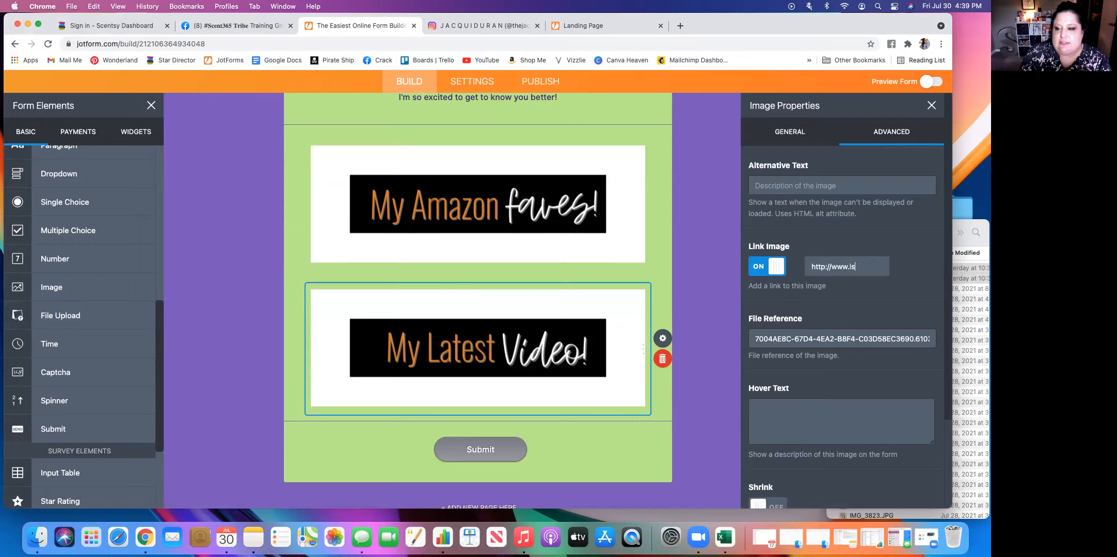
text(gram)
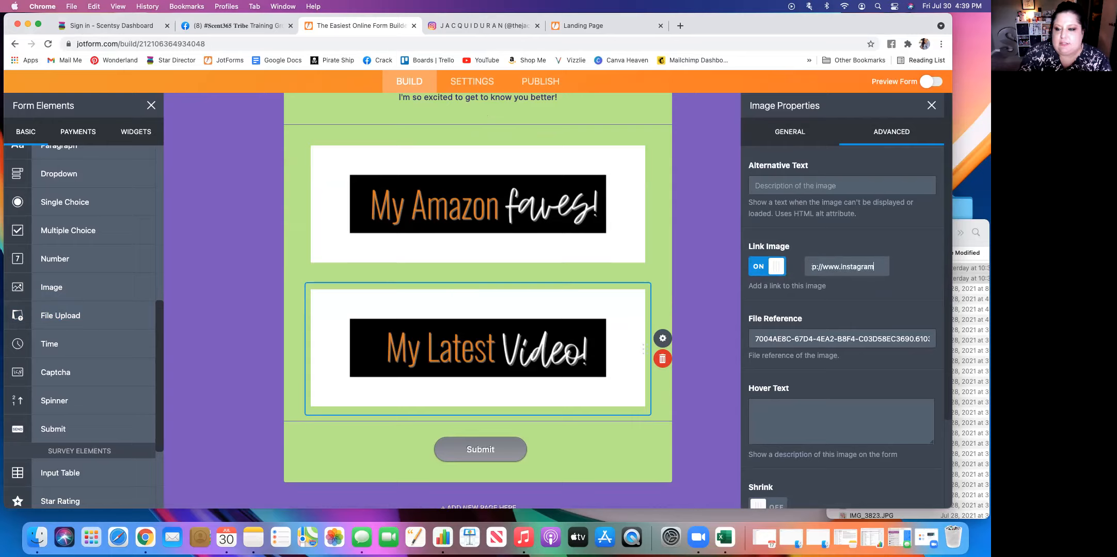
text(.com/thejacquiduran)
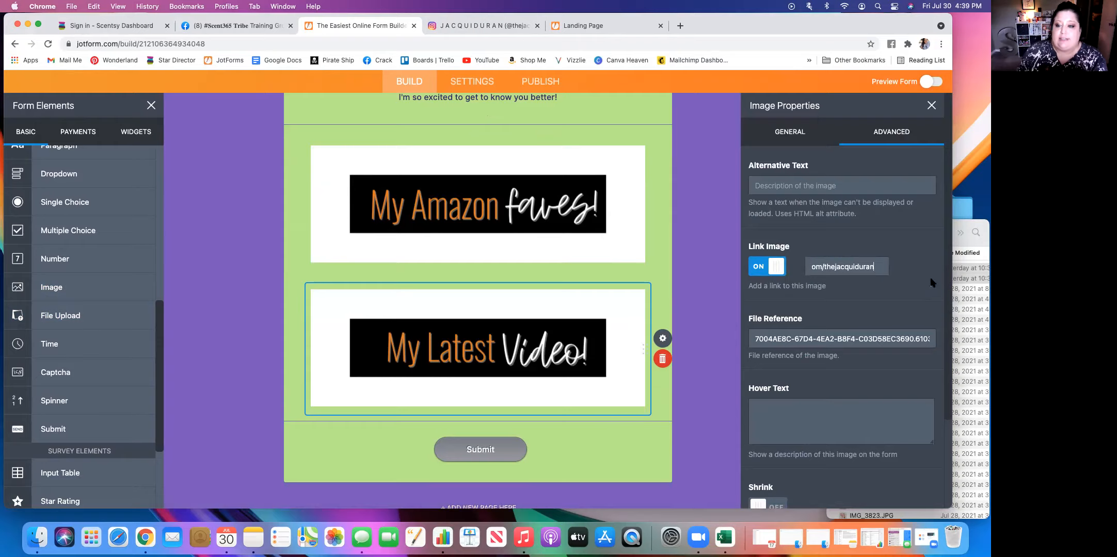
click(931, 106)
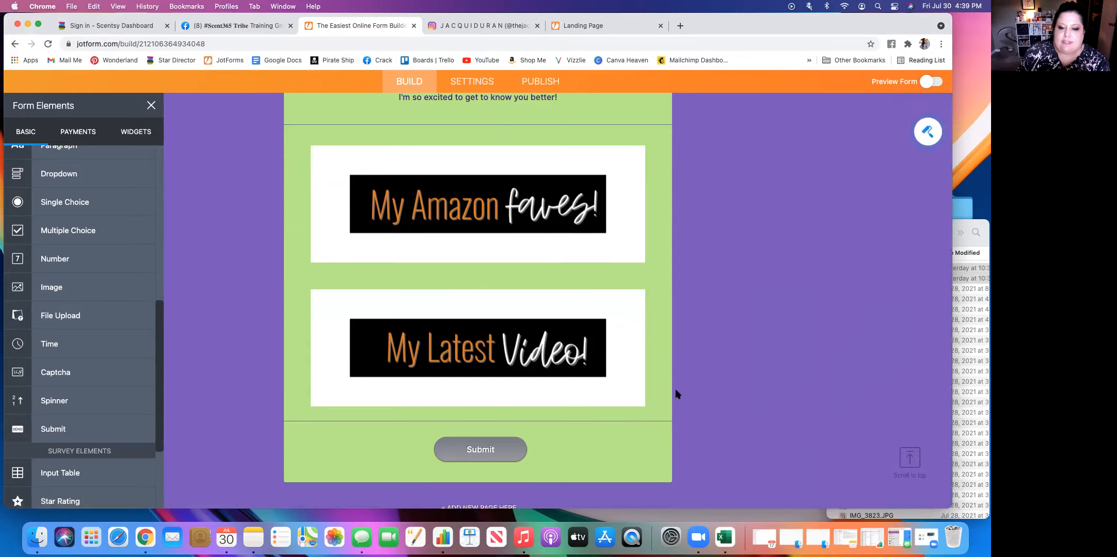
Preview the form in the phone layout and look through the whole page.
scroll(537, 285, down, 1)
scroll(537, 285, up, 6)
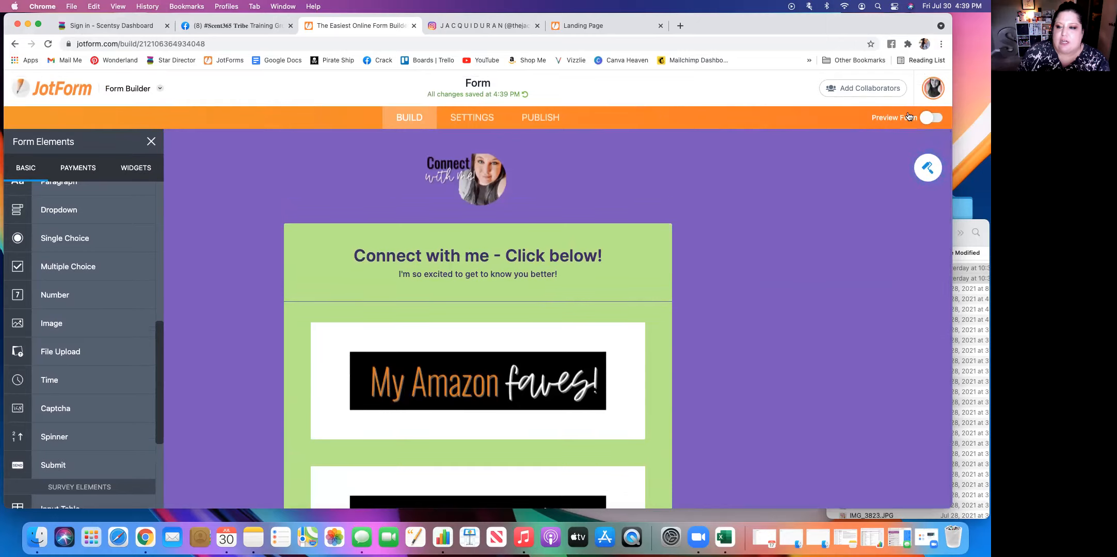
click(928, 118)
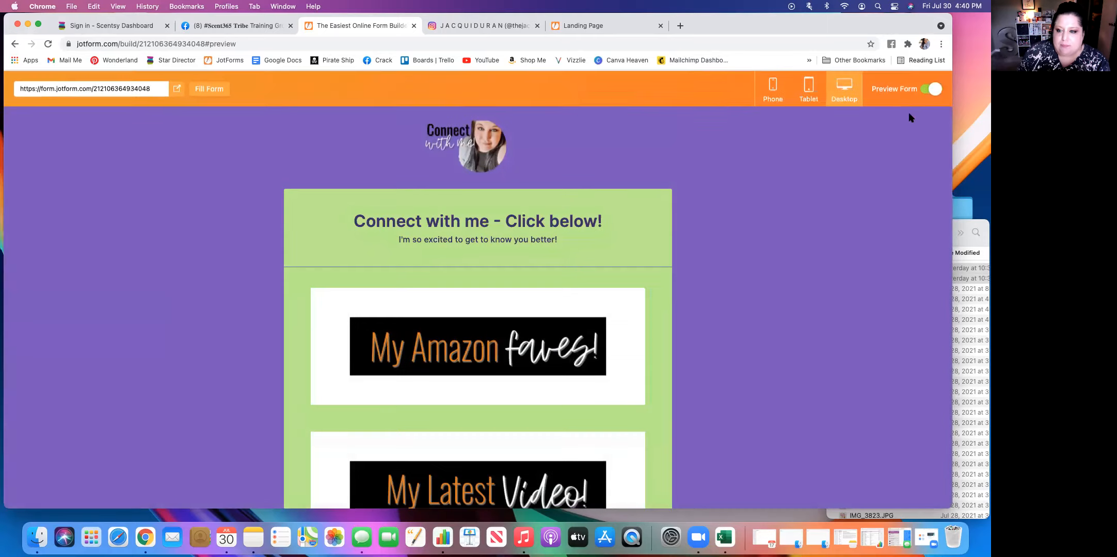
click(771, 89)
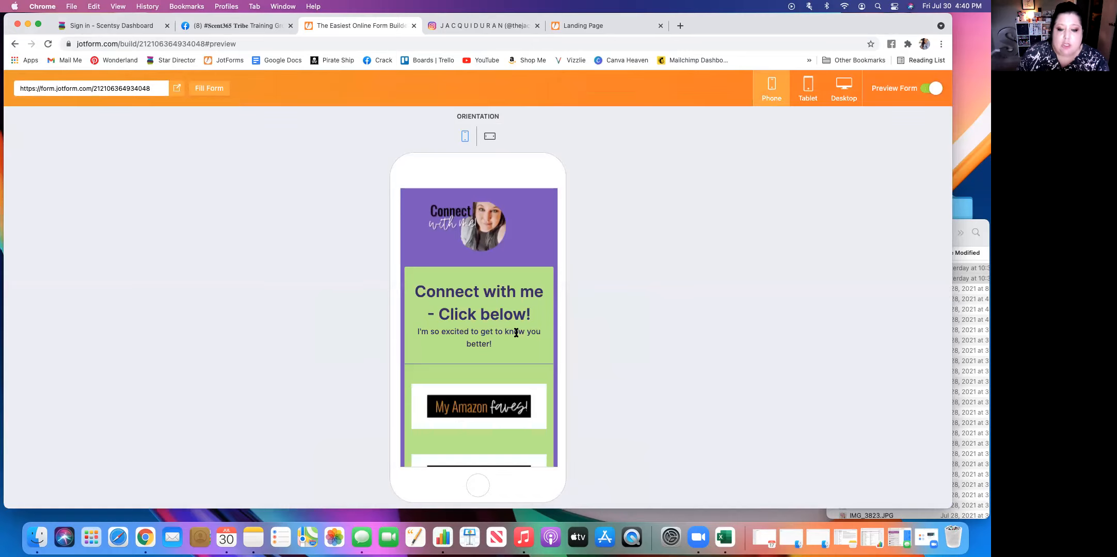
scroll(516, 333, down, 3)
scroll(516, 336, up, 2)
scroll(516, 336, down, 5)
scroll(516, 336, up, 5)
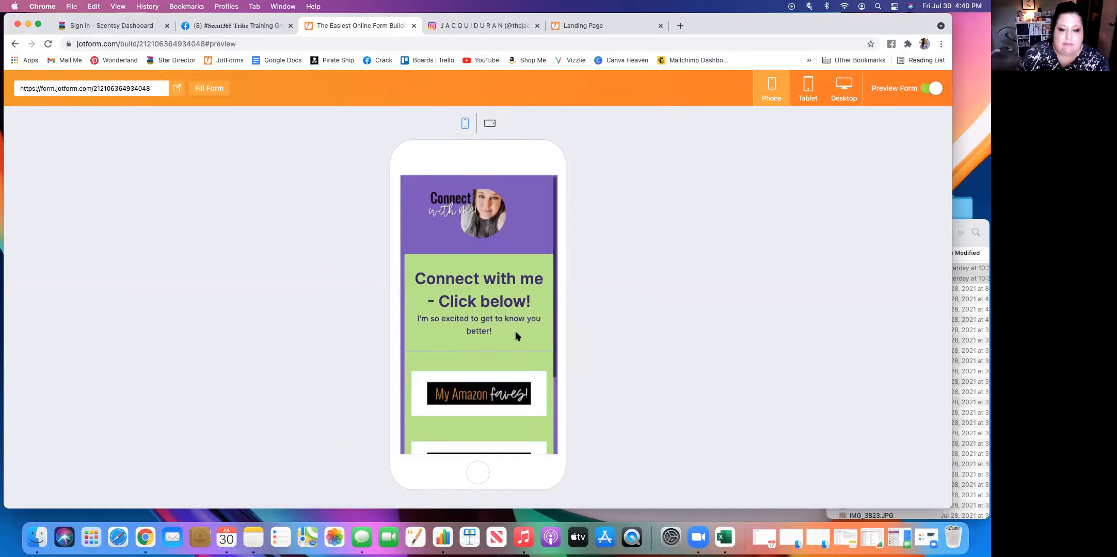
Look over the header and both image buttons in the phone preview again, and return to editing the form.
scroll(516, 336, down, 3)
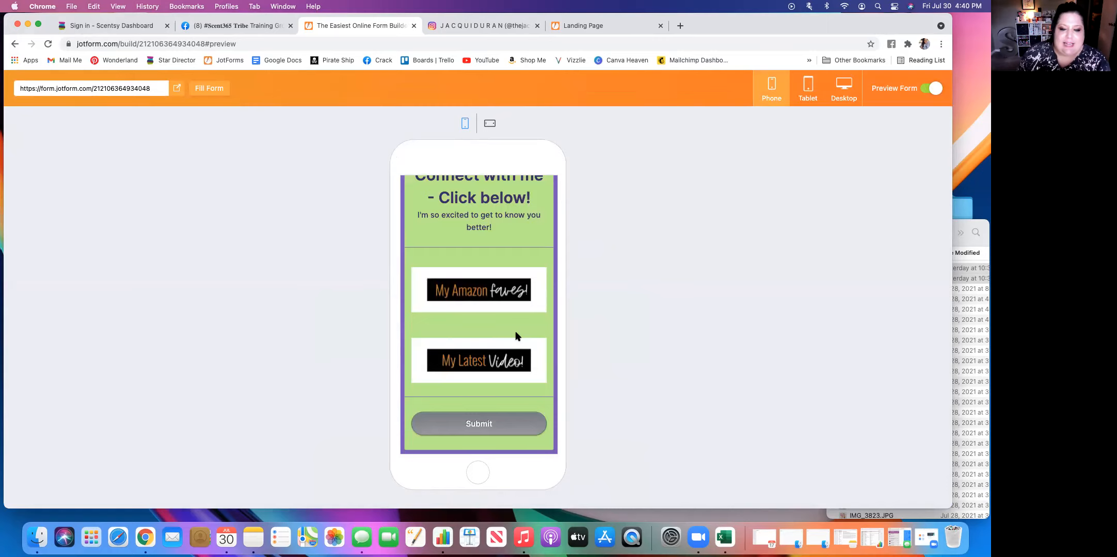
scroll(516, 336, up, 4)
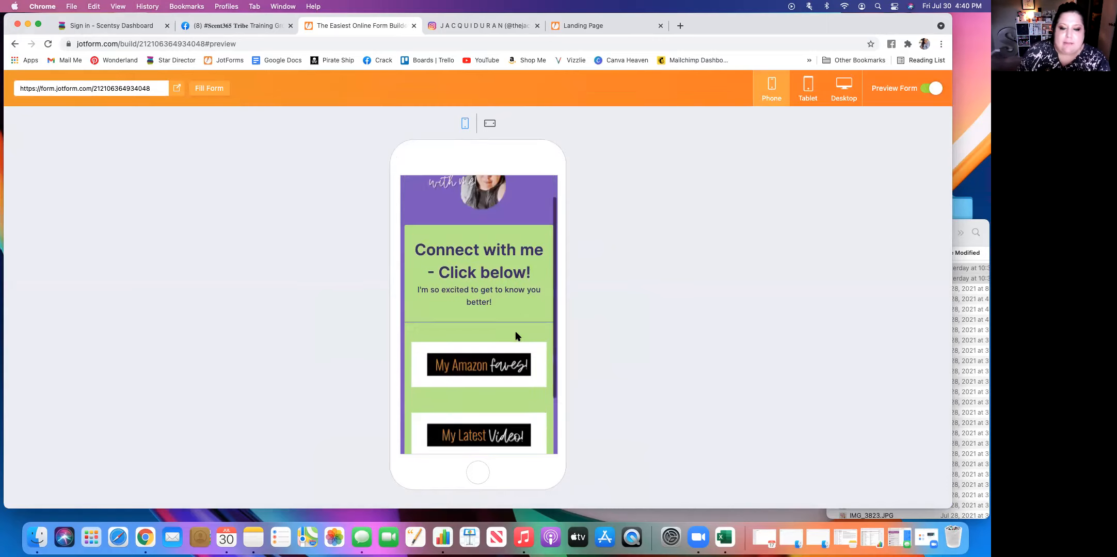
scroll(516, 336, down, 4)
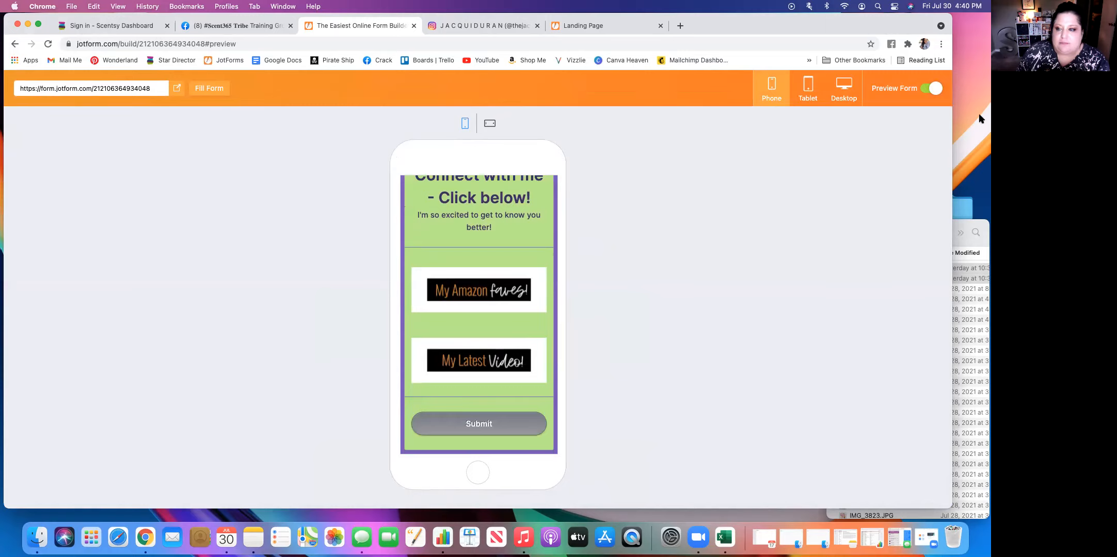
click(933, 88)
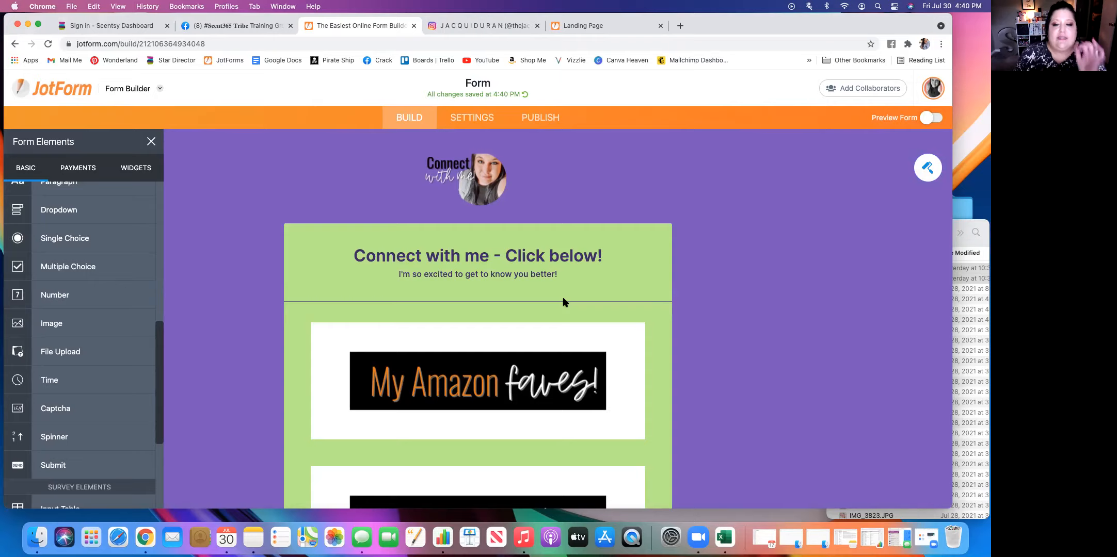
Add a Full Name element below the "My Latest Video!" picture and set its question text to "First and Last Name".
scroll(563, 302, down, 5)
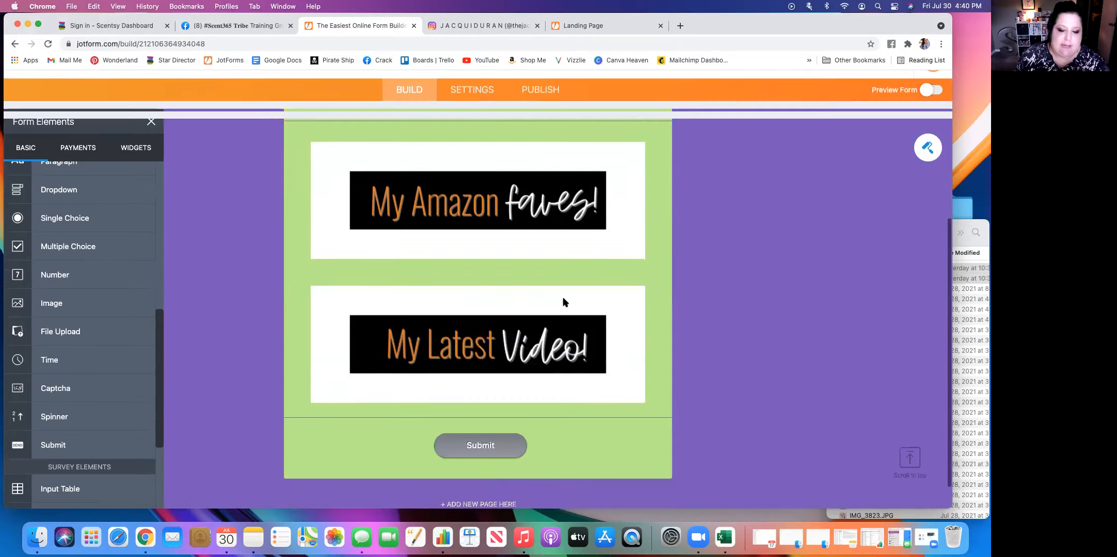
scroll(67, 238, up, 7)
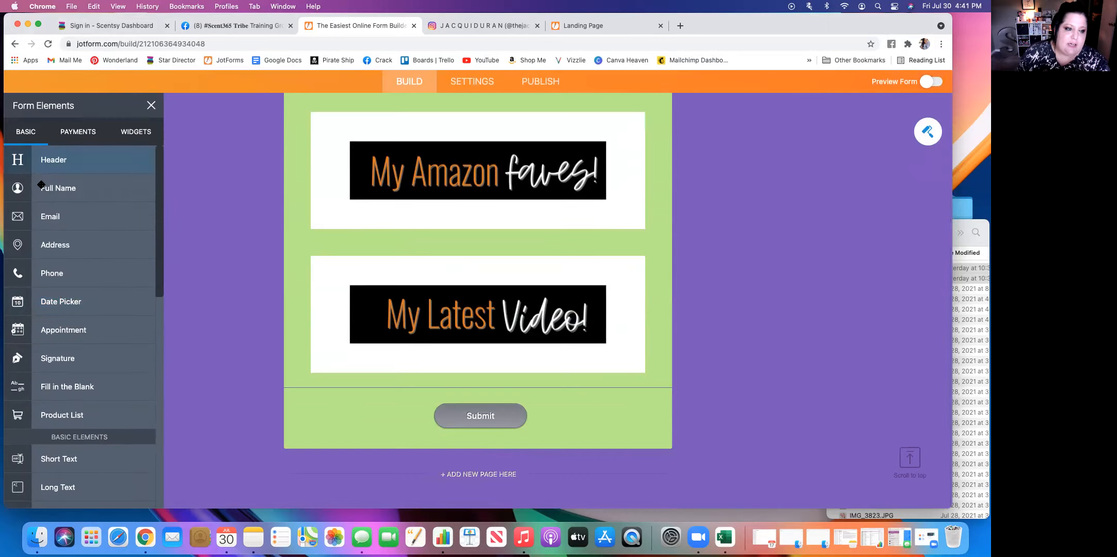
click(70, 190)
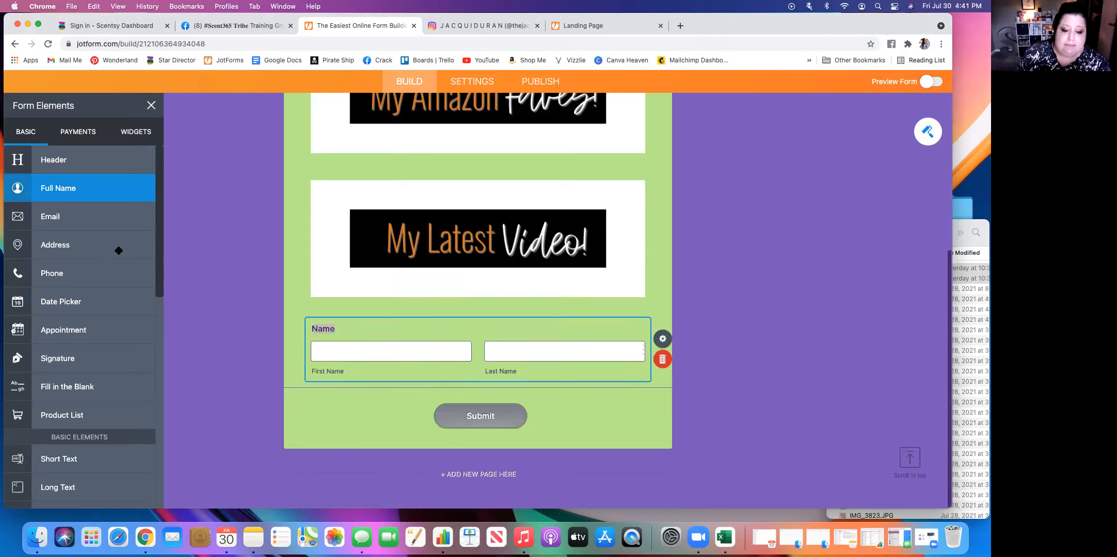
click(664, 339)
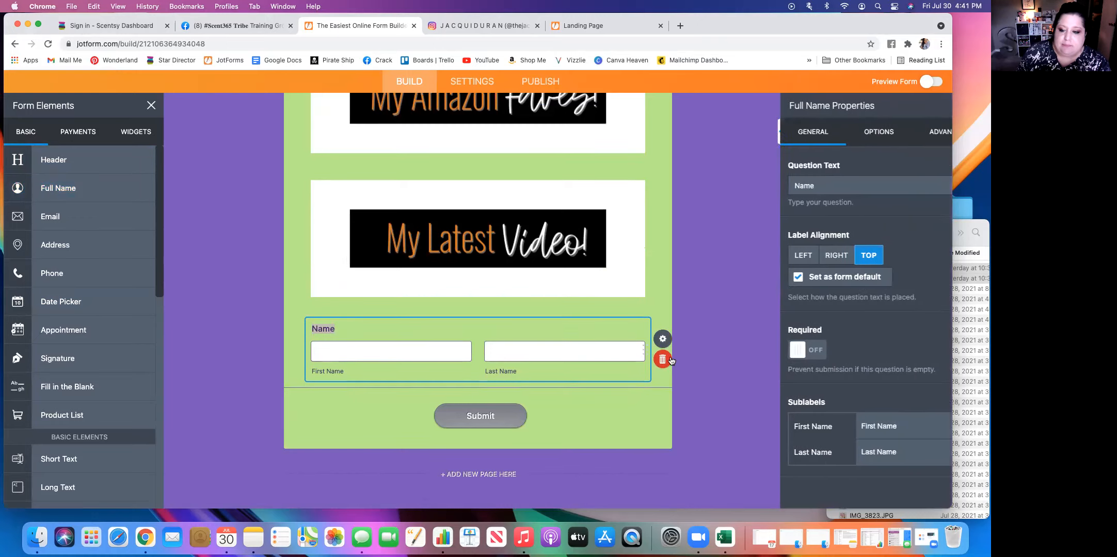
click(780, 186)
text(First and Last Name)
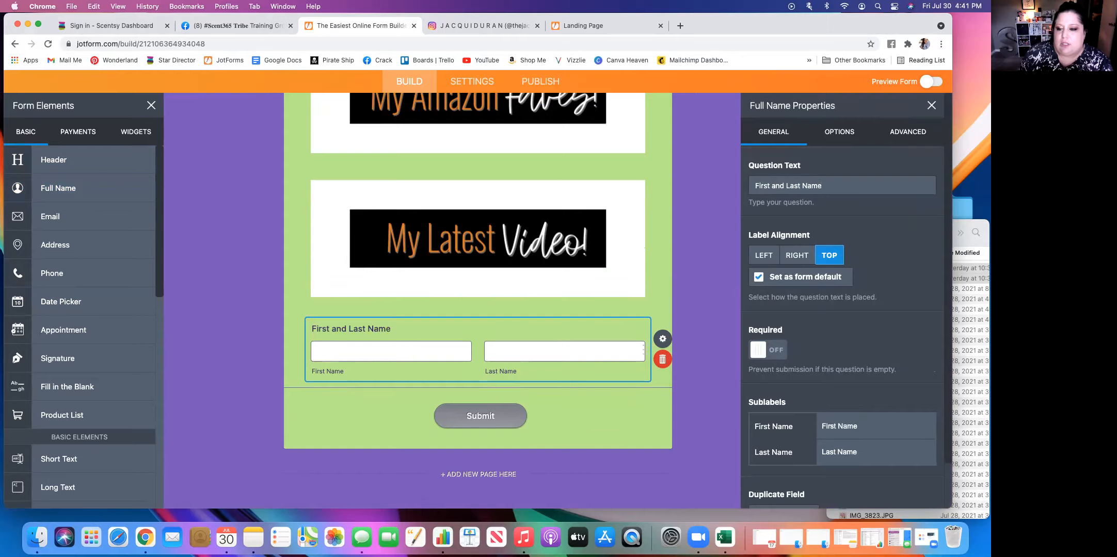
Make the "First and Last Name" question required and close its properties.
click(759, 351)
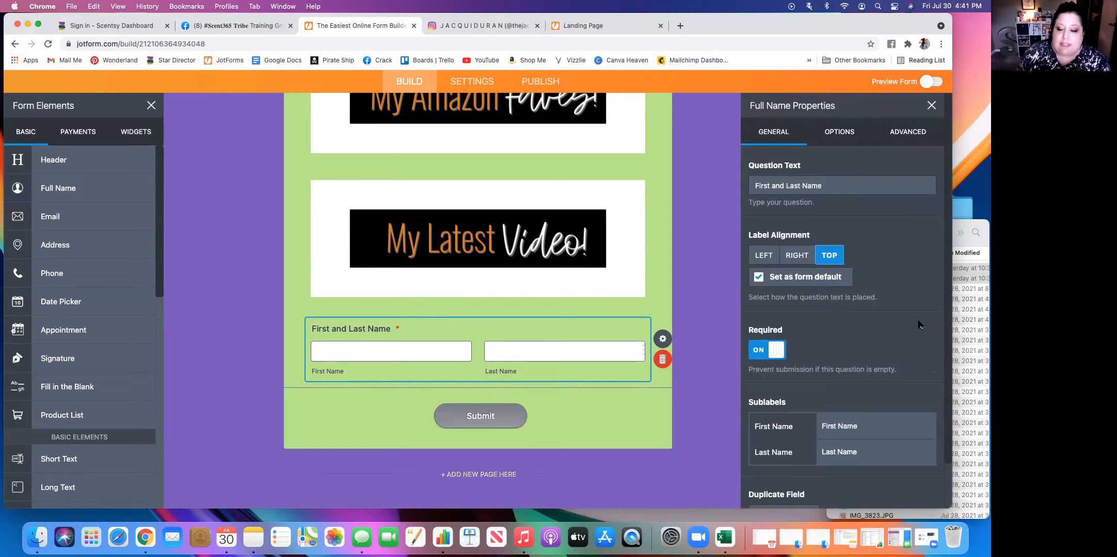
scroll(918, 324, down, 2)
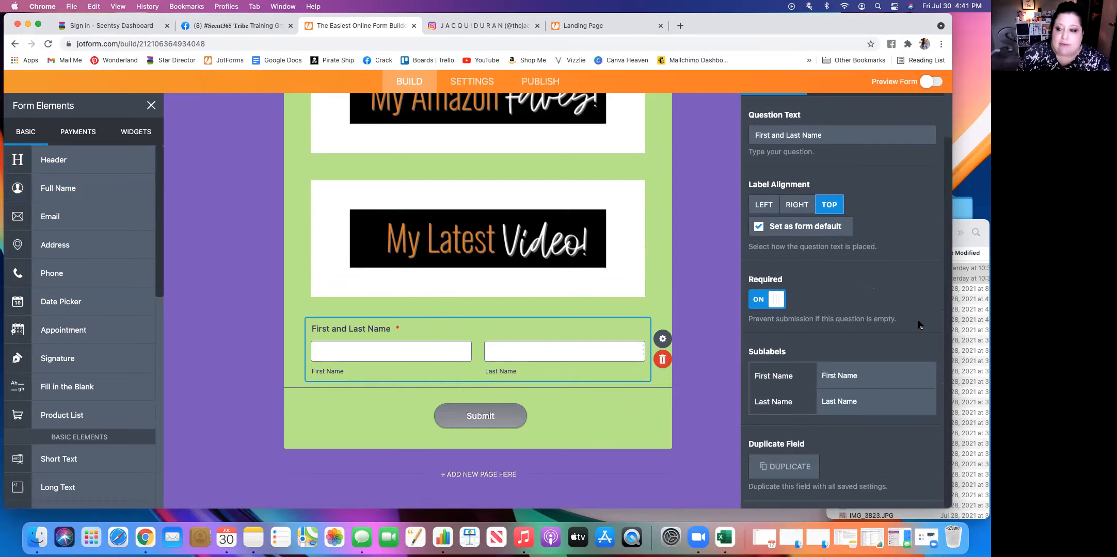
scroll(918, 325, up, 2)
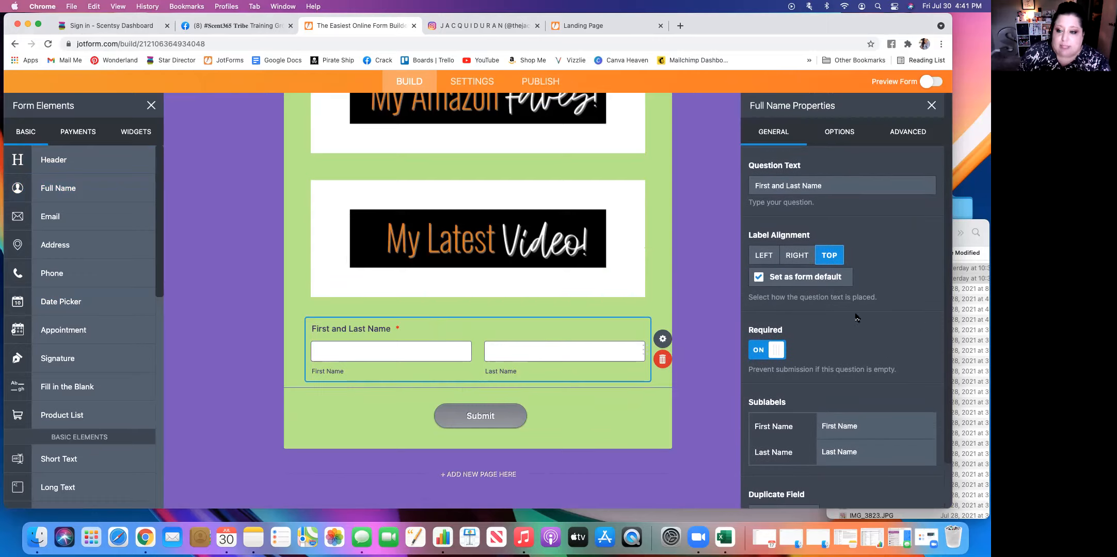
click(931, 105)
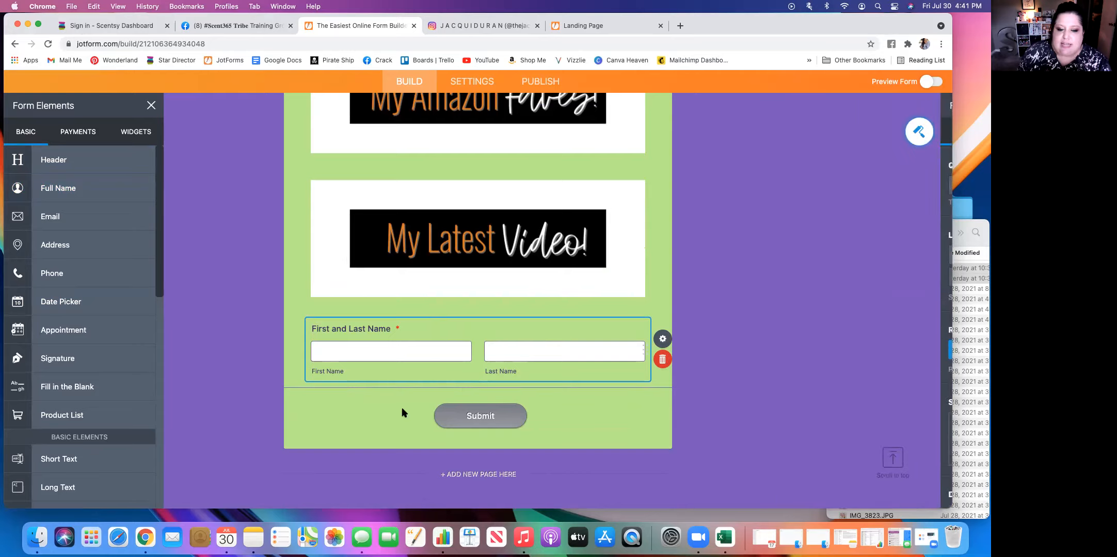
Add an Email element below the name question, set its question text to "Preferred Email", and close its properties.
click(58, 218)
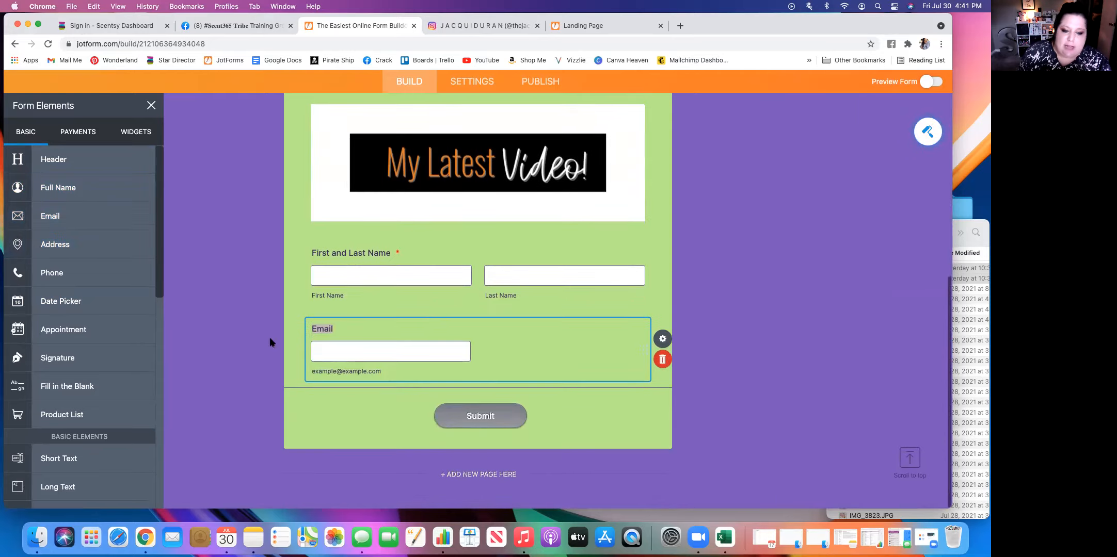
click(664, 340)
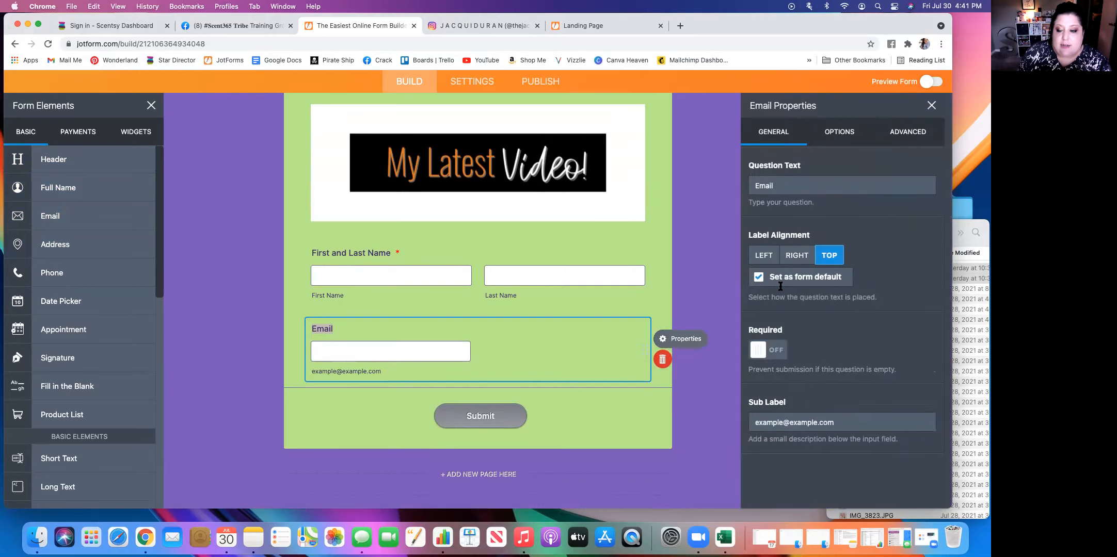
drag(790, 185, 700, 189)
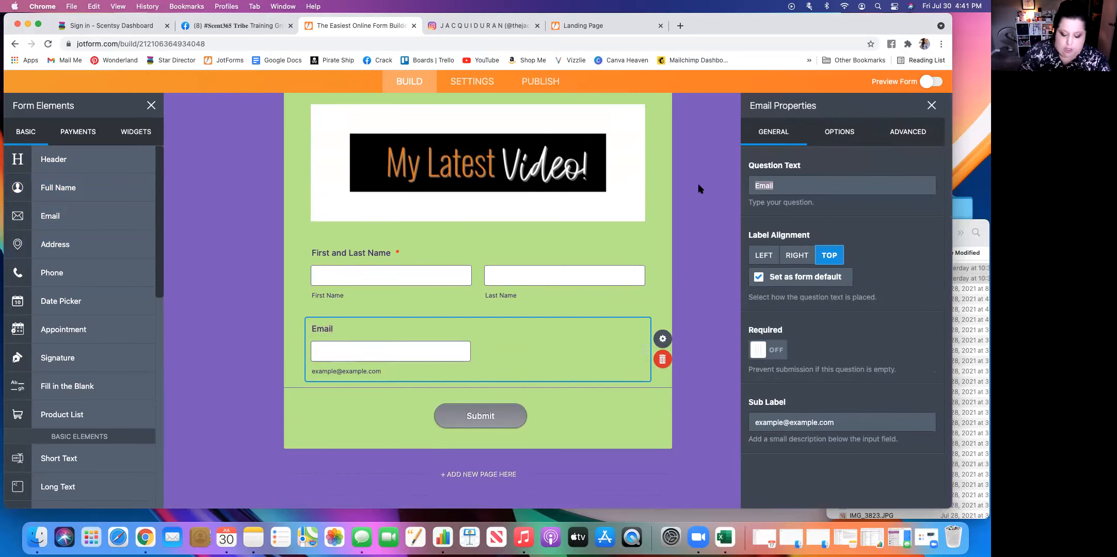
text(Preferred )
text(Ea)
text(mai)
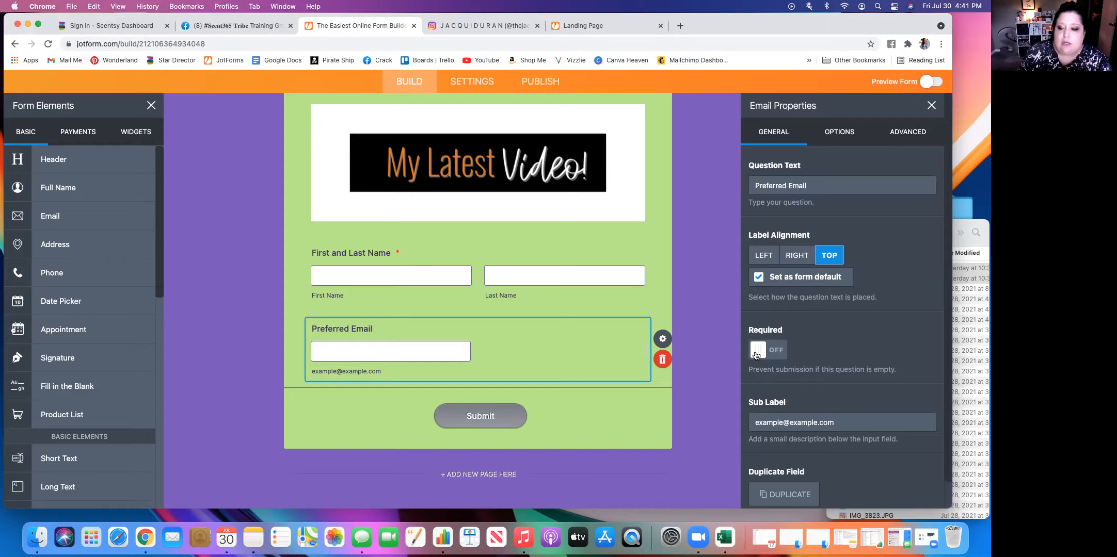
click(762, 351)
click(768, 350)
scroll(842, 366, down, 1)
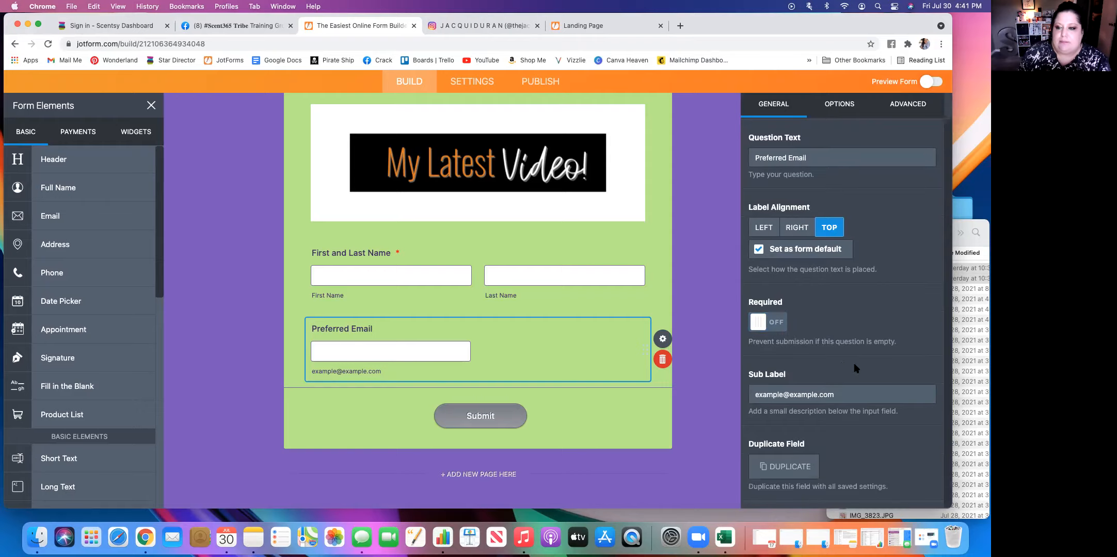
scroll(849, 244, up, 1)
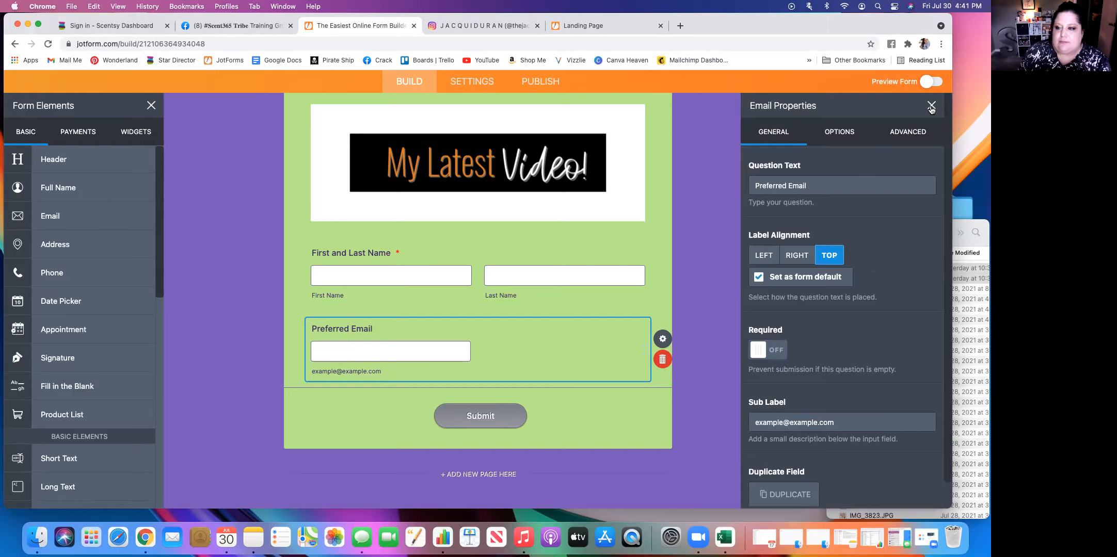
click(931, 107)
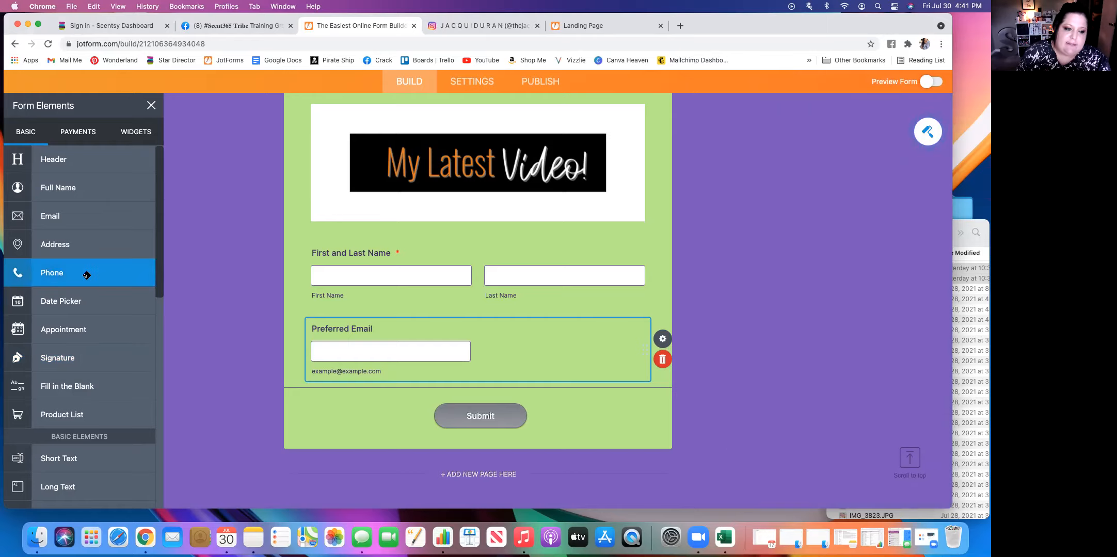
Add a Phone element below the email question, set its question text to "Preferred Text", and close its properties.
click(86, 275)
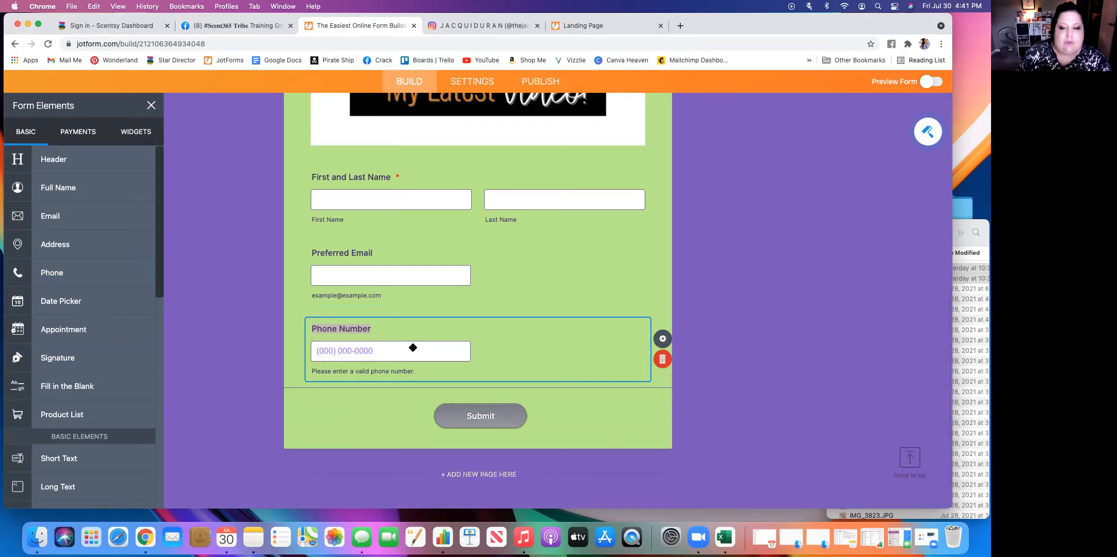
click(661, 339)
click(800, 185)
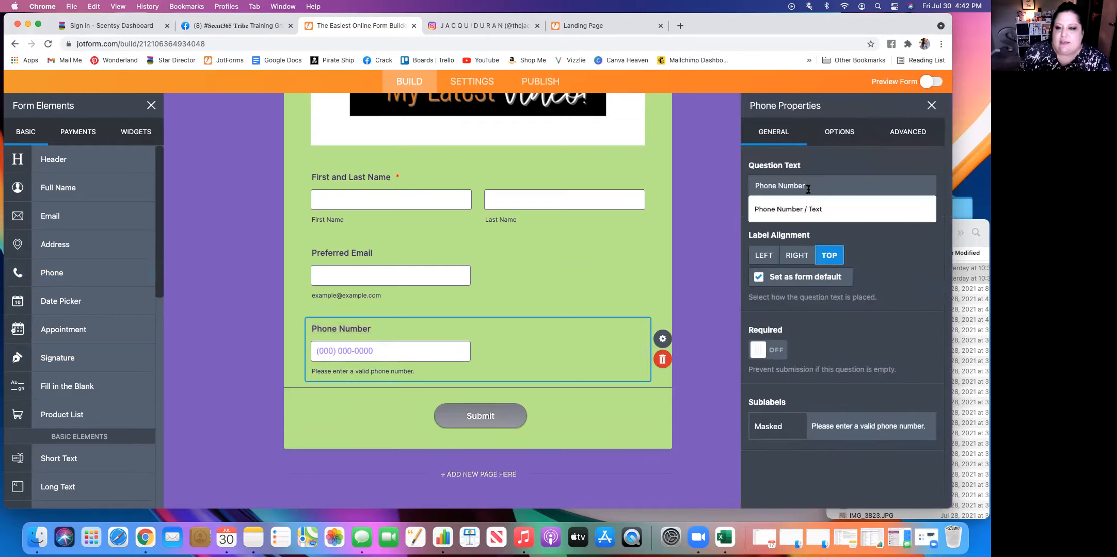
drag(800, 185, 711, 185)
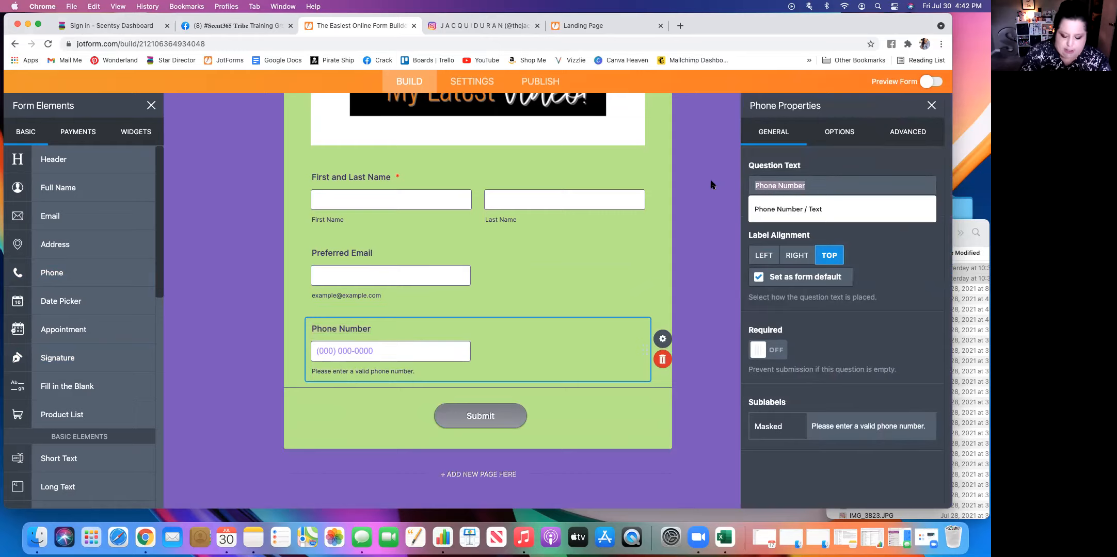
key(BackSpace)
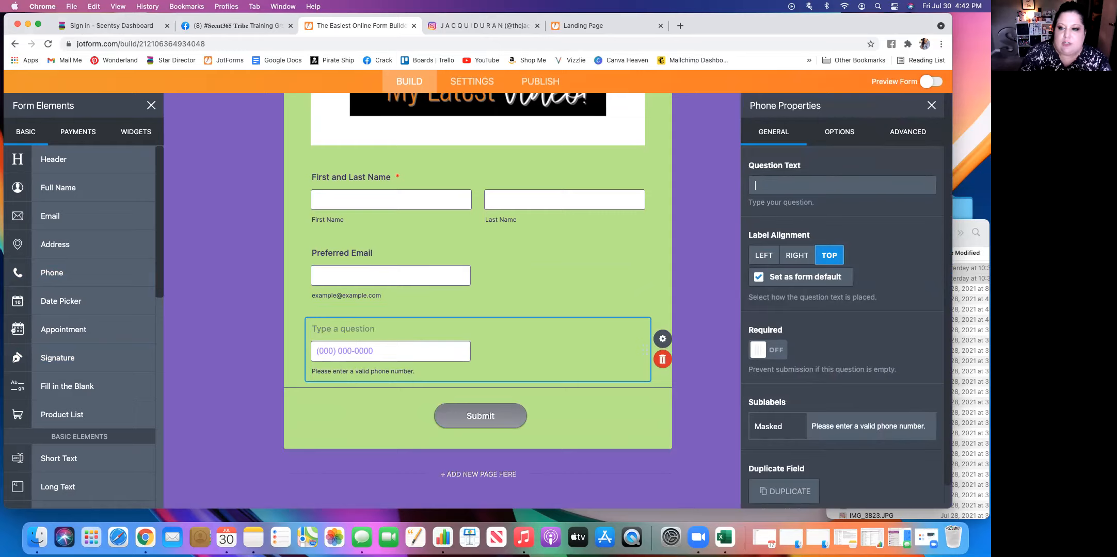
text(Prefe)
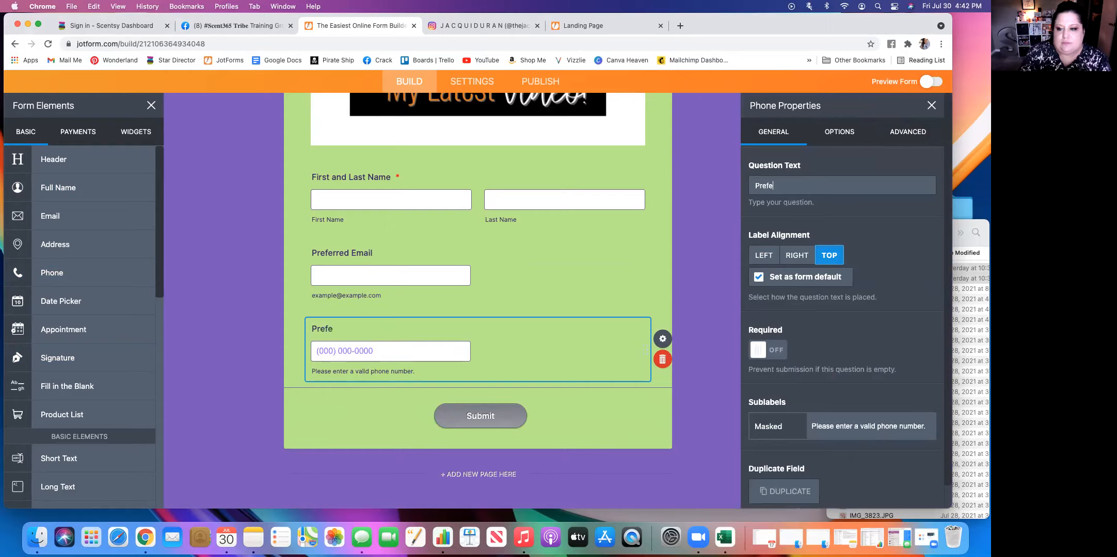
text(rred Text)
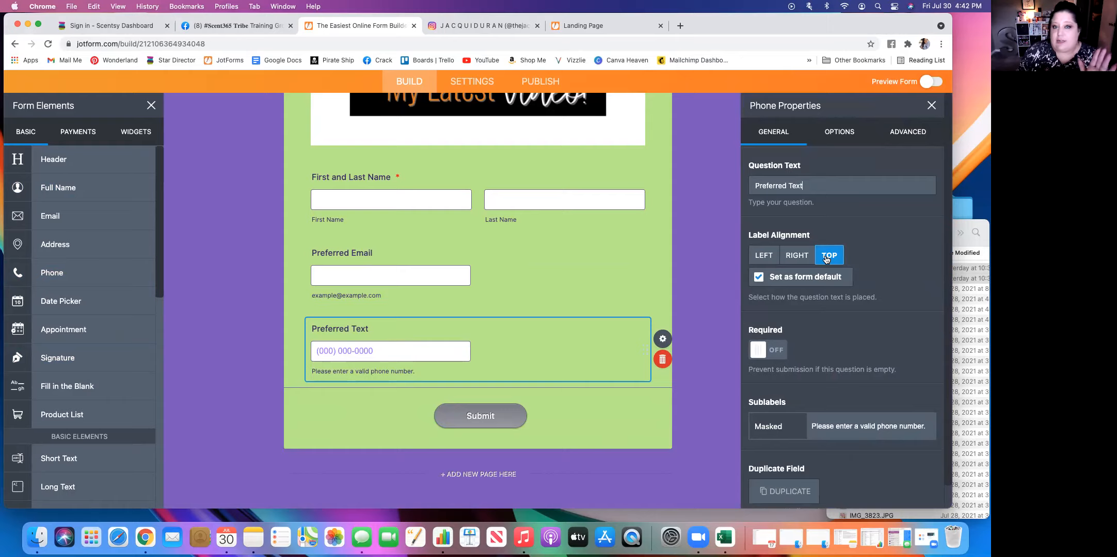
click(762, 353)
click(762, 356)
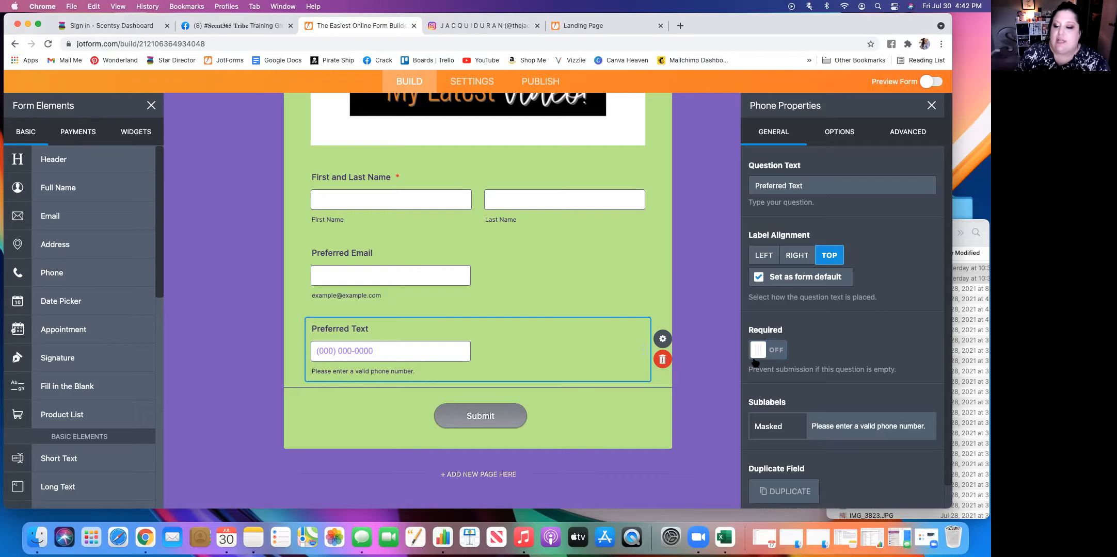
scroll(848, 384, down, 1)
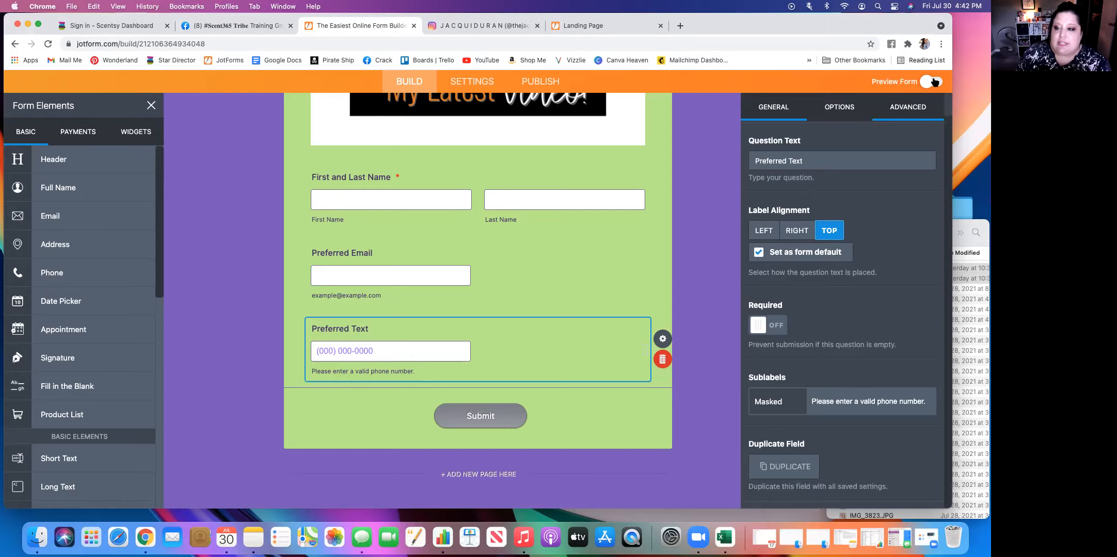
scroll(859, 187, up, 1)
click(931, 106)
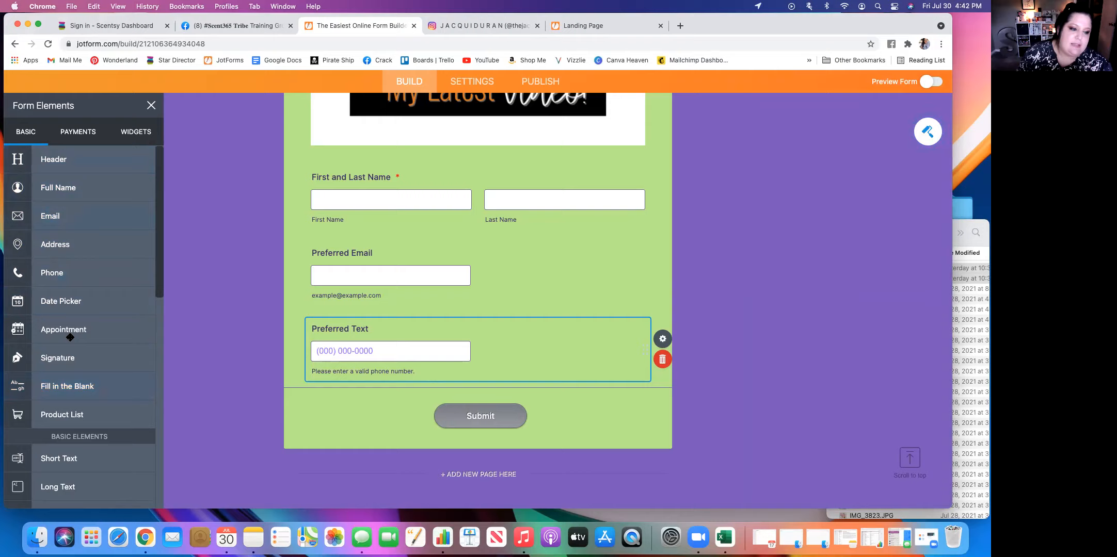
click(788, 416)
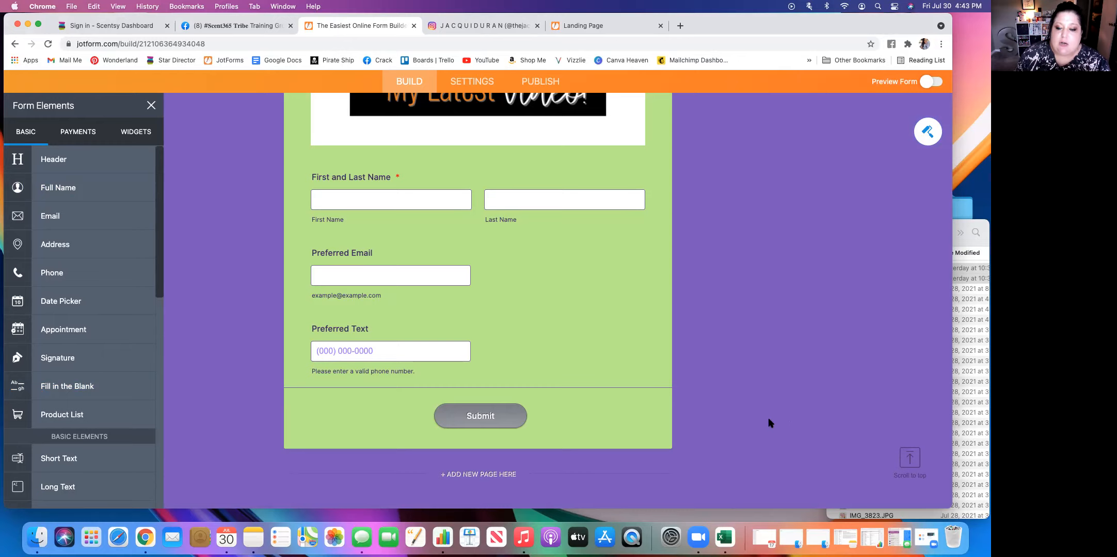
Preview the form in the phone layout and examine the image buttons and the new name, email and text questions.
scroll(769, 424, up, 10)
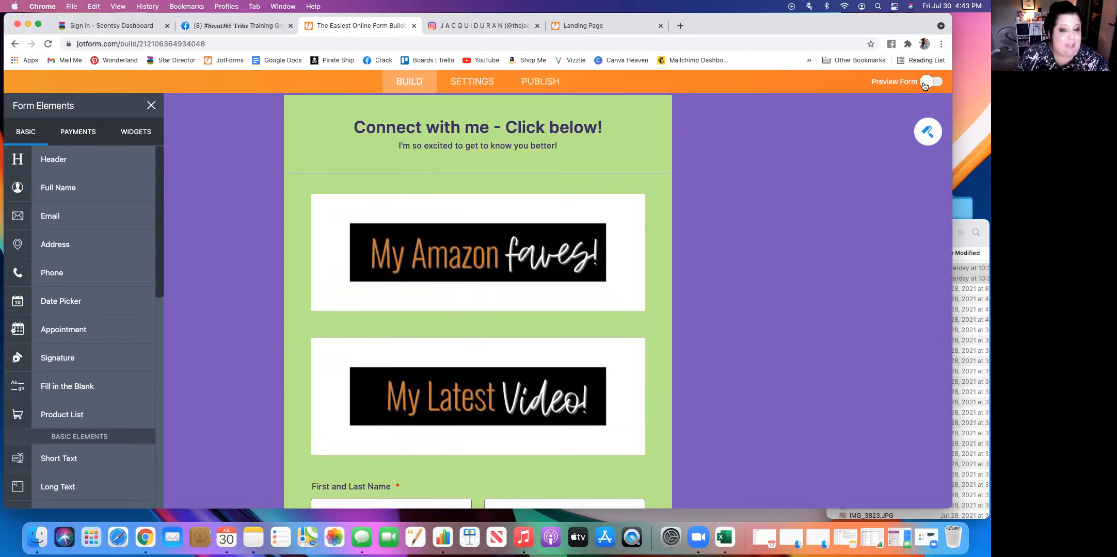
click(929, 84)
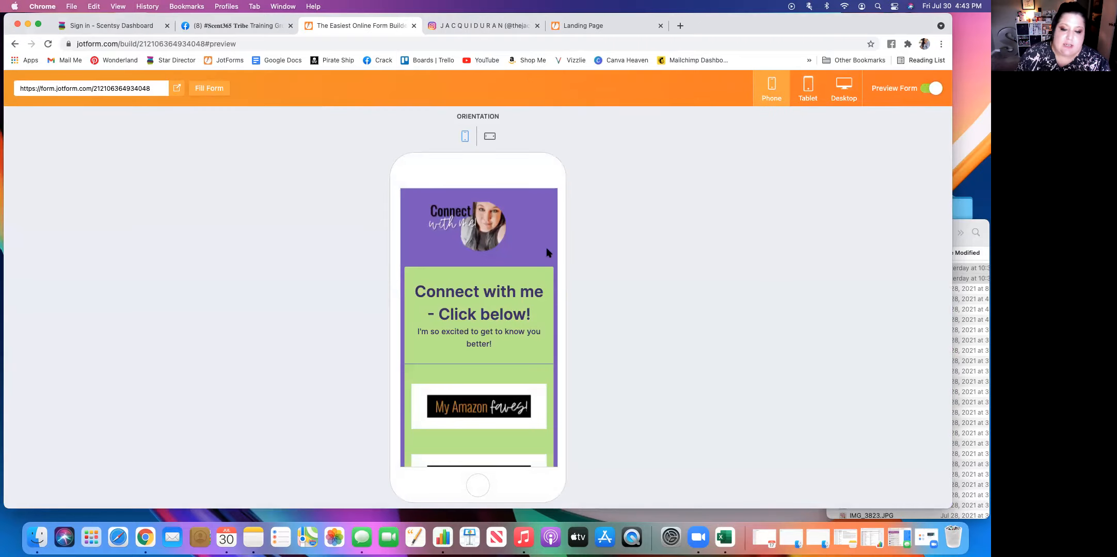
scroll(547, 252, down, 8)
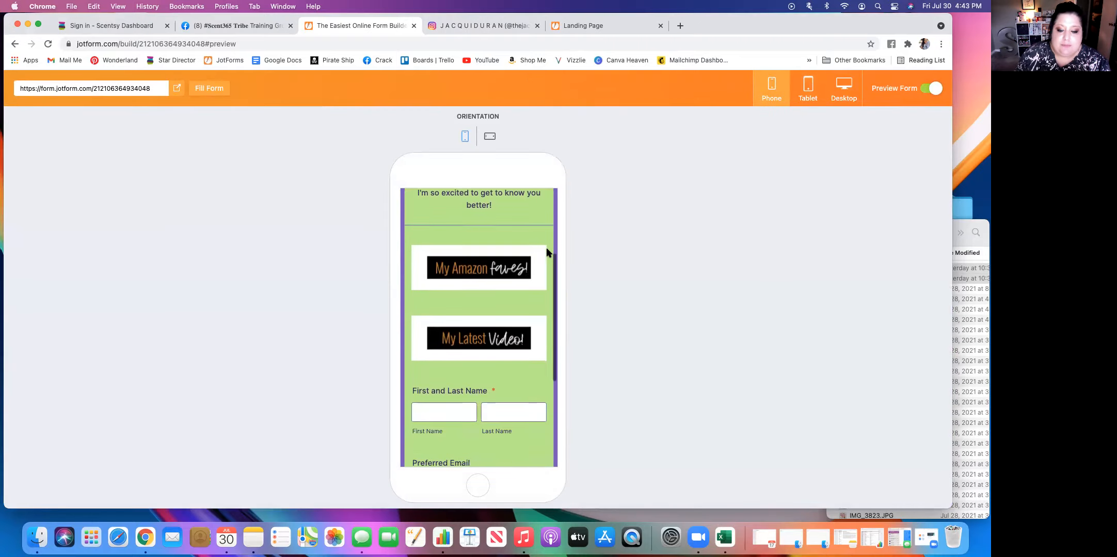
scroll(547, 252, up, 10)
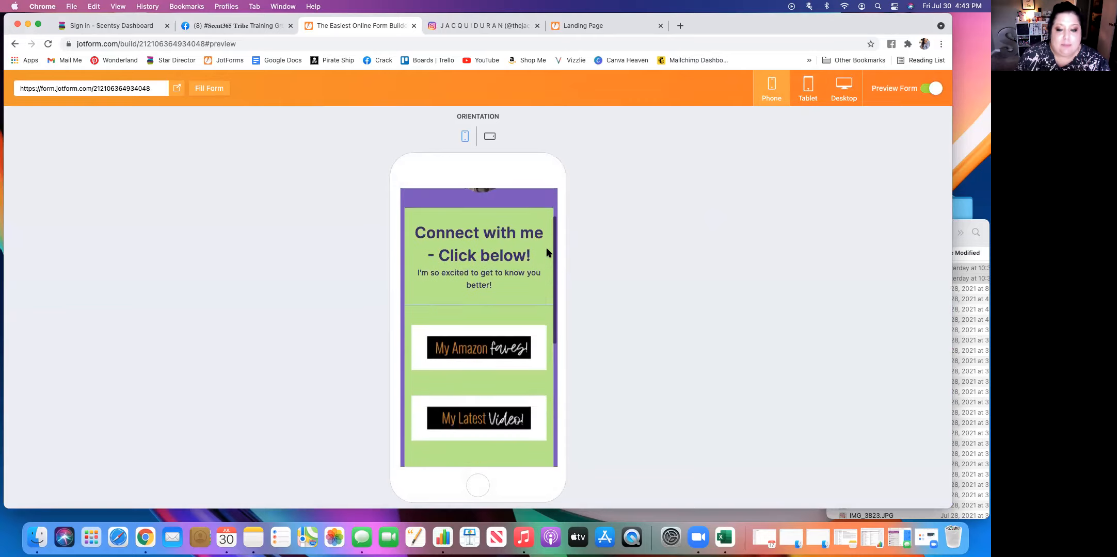
scroll(547, 251, down, 8)
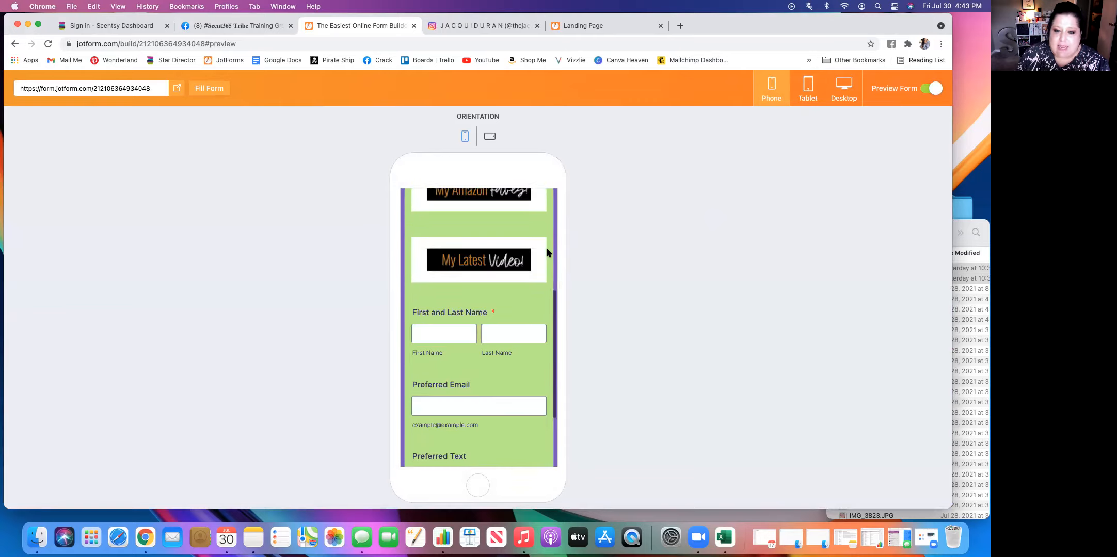
Exit the phone preview and add a Header element between the "My Latest Video!" image and the name question.
scroll(548, 252, up, 8)
scroll(549, 252, down, 7)
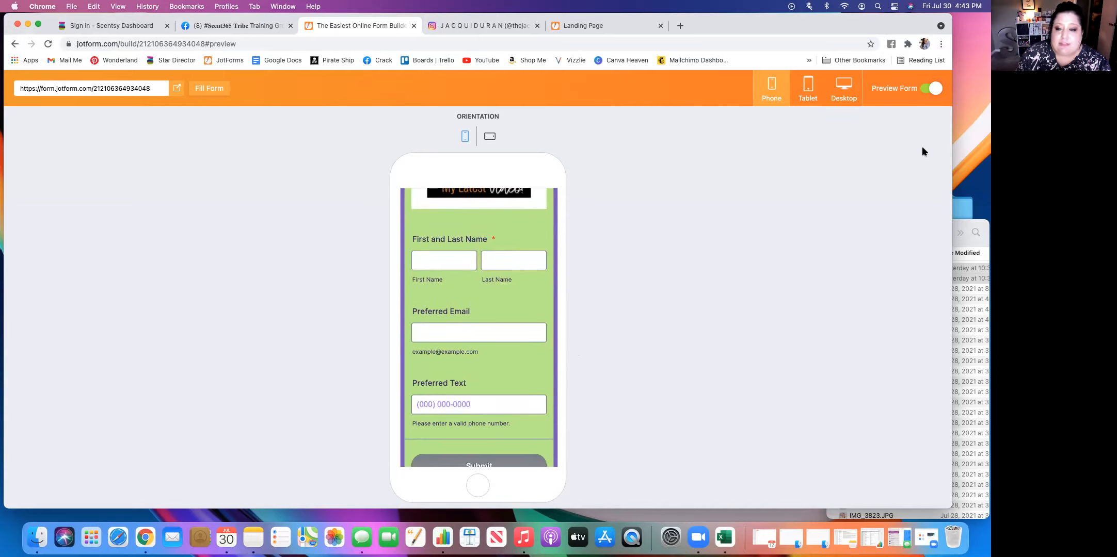
click(937, 89)
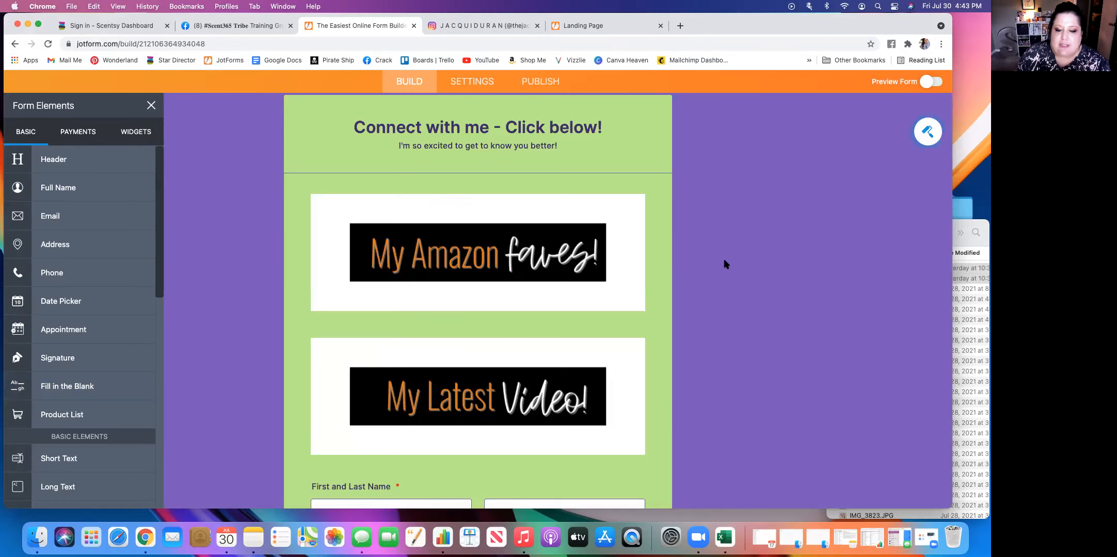
scroll(723, 262, down, 5)
scroll(704, 284, up, 1)
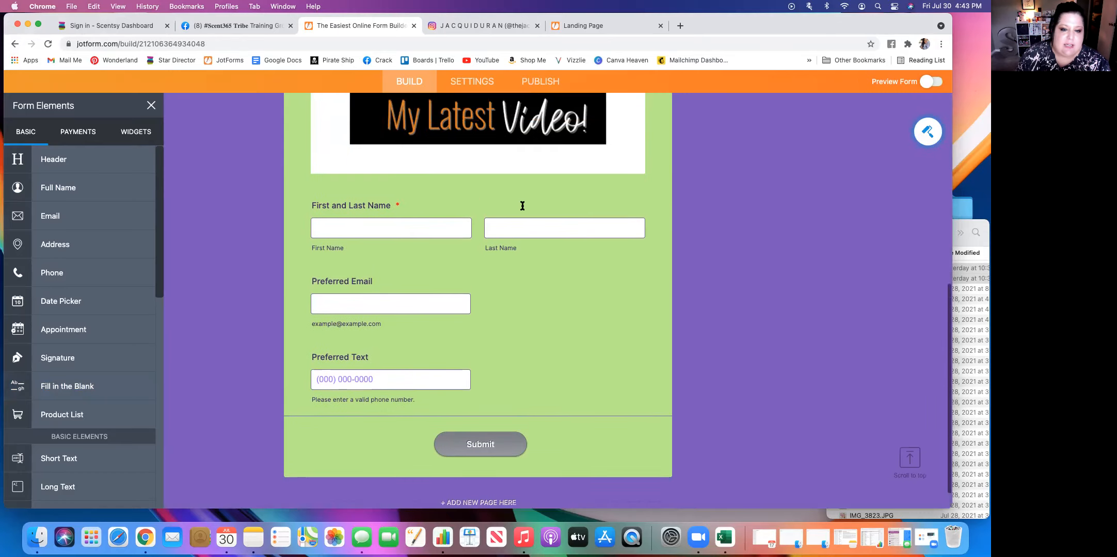
click(474, 189)
drag(52, 159, 440, 226)
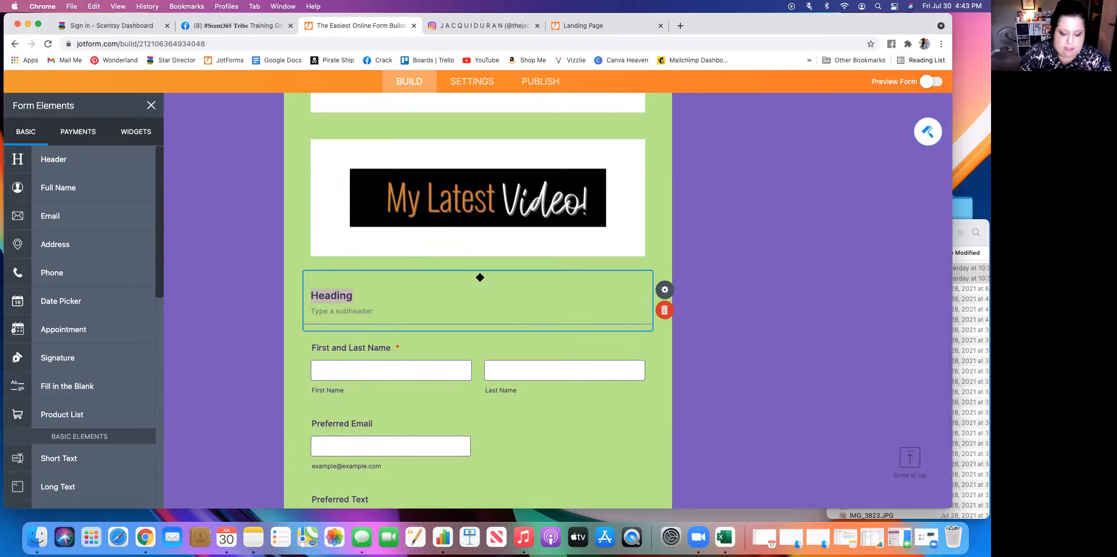
Set the new header's text to "Complete the info below to be added to my mailing list!" with the subheader "Let's connect!".
text(Complet th)
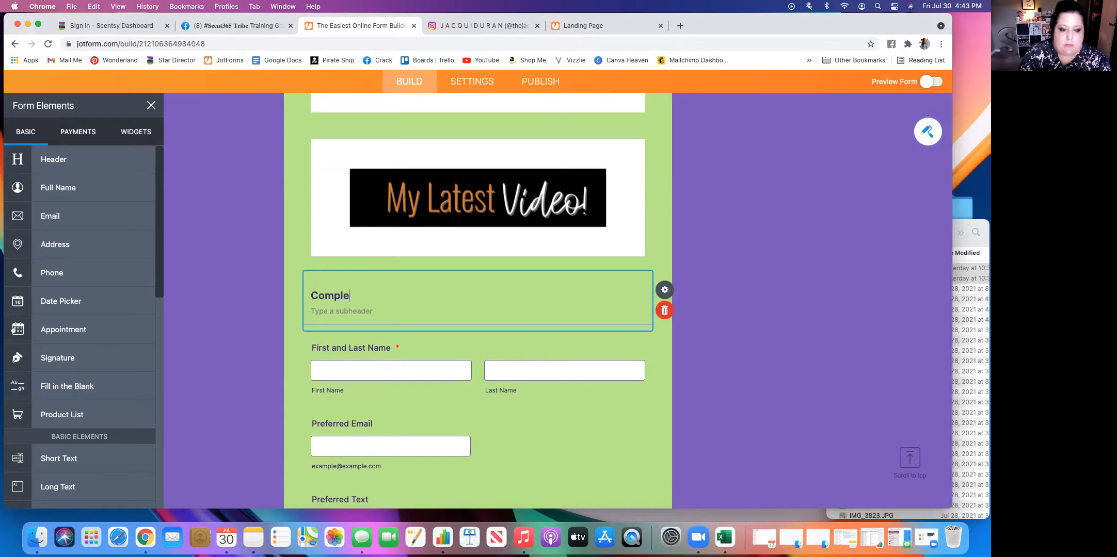
key(BackSpace)
key(BackSpace)
key(BackSpace)
text(e the )
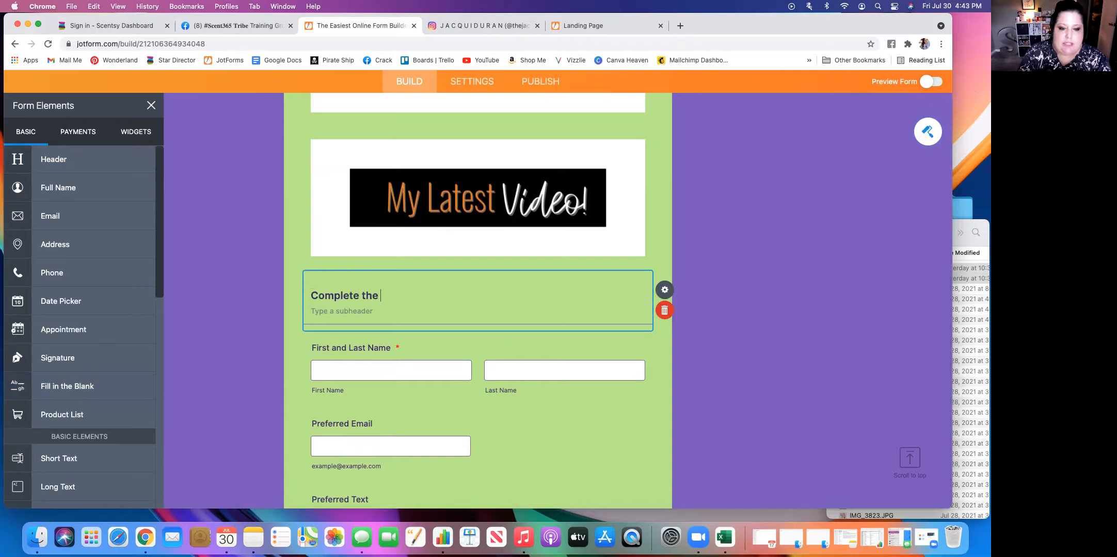
text(info below to be added to my mailing list! )
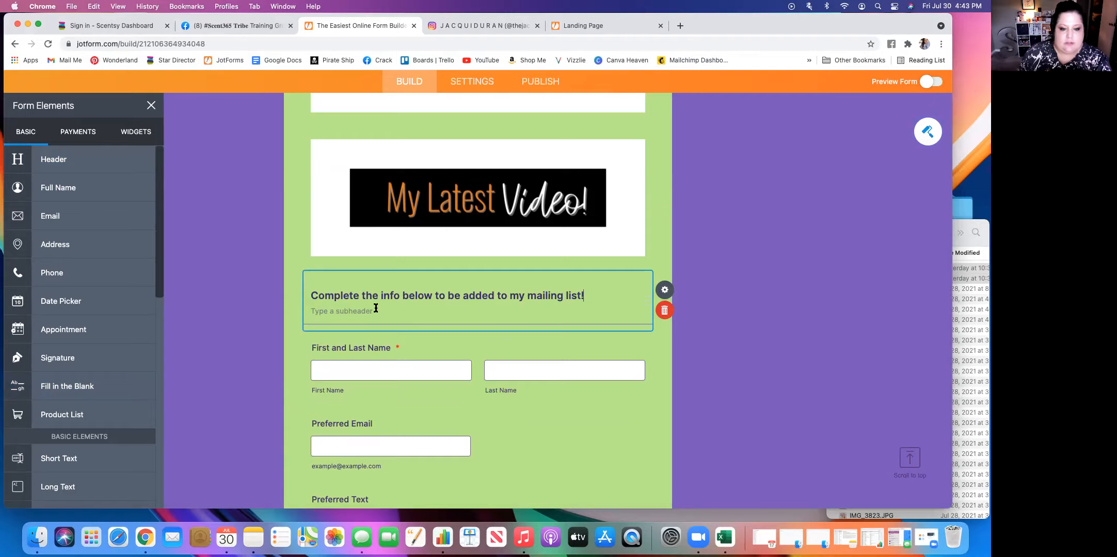
text(Let's connect!)
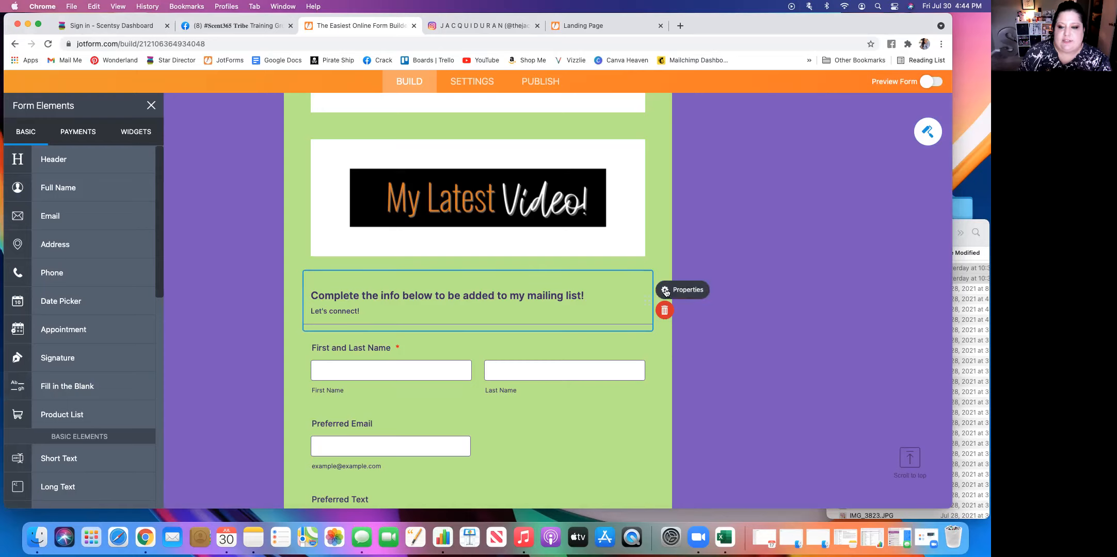
Center-align the mailing list header's text and close its properties.
click(665, 291)
click(807, 389)
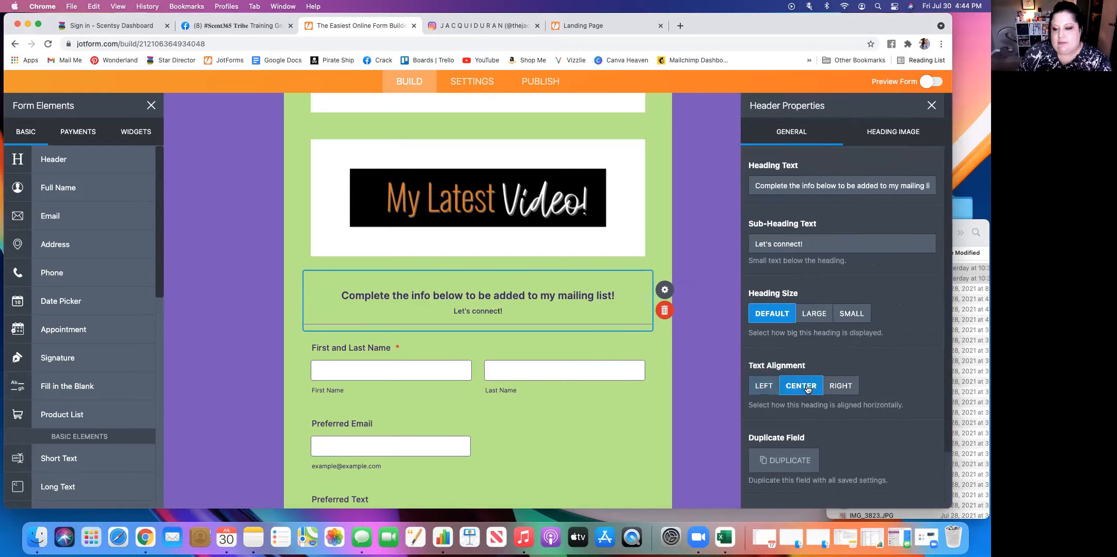
click(726, 363)
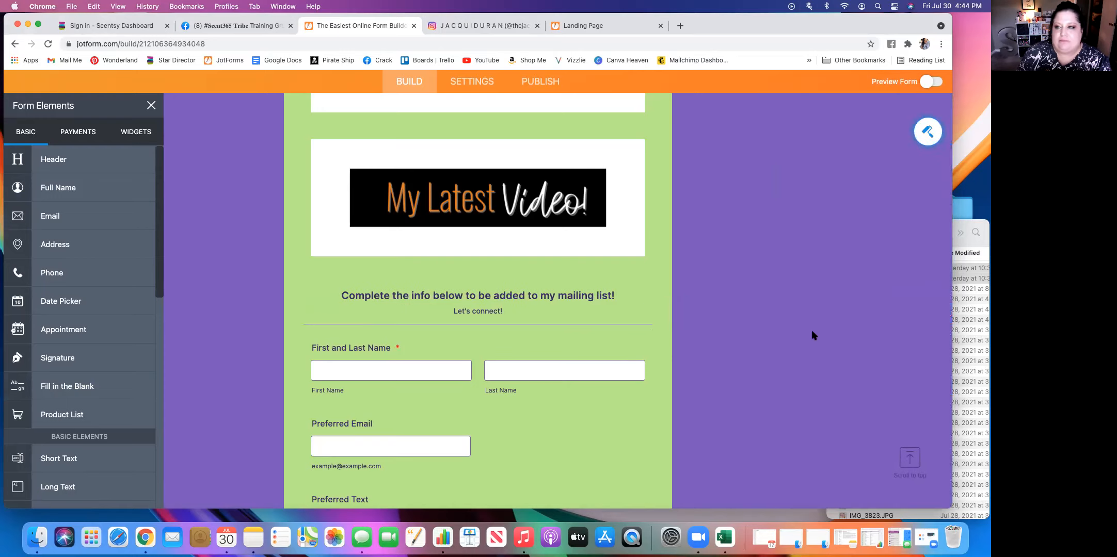
Preview the form in the phone layout, examine the mailing list header and contact questions through to the Submit button, and exit the preview.
click(925, 80)
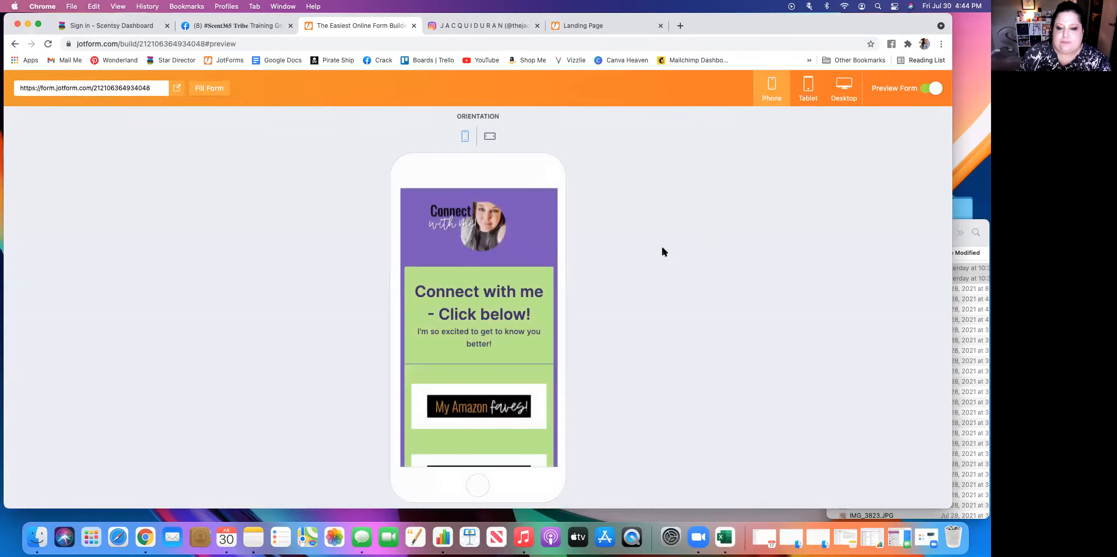
scroll(482, 347, down, 3)
scroll(482, 348, down, 3)
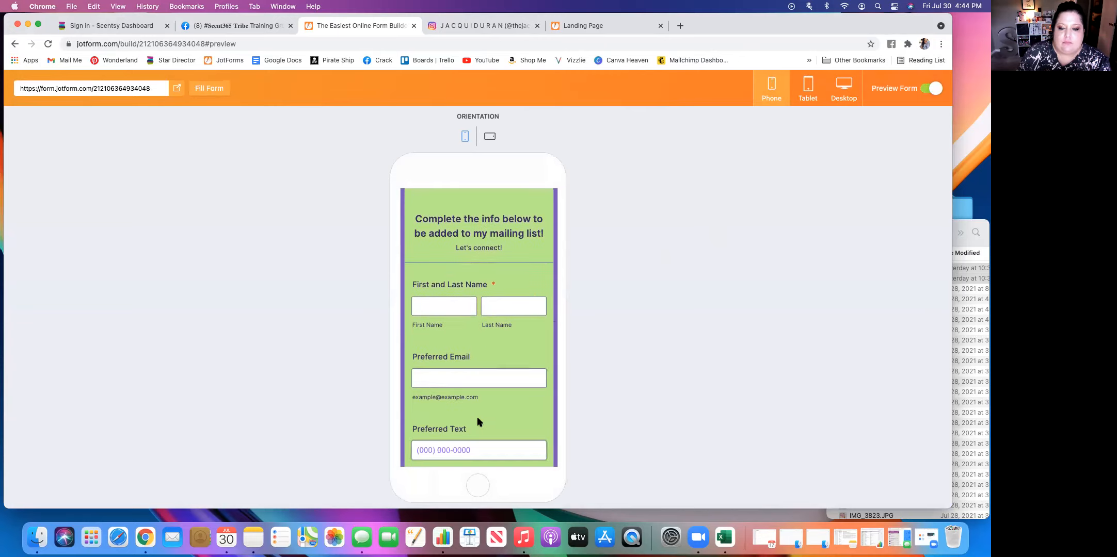
scroll(479, 419, down, 2)
scroll(478, 418, up, 4)
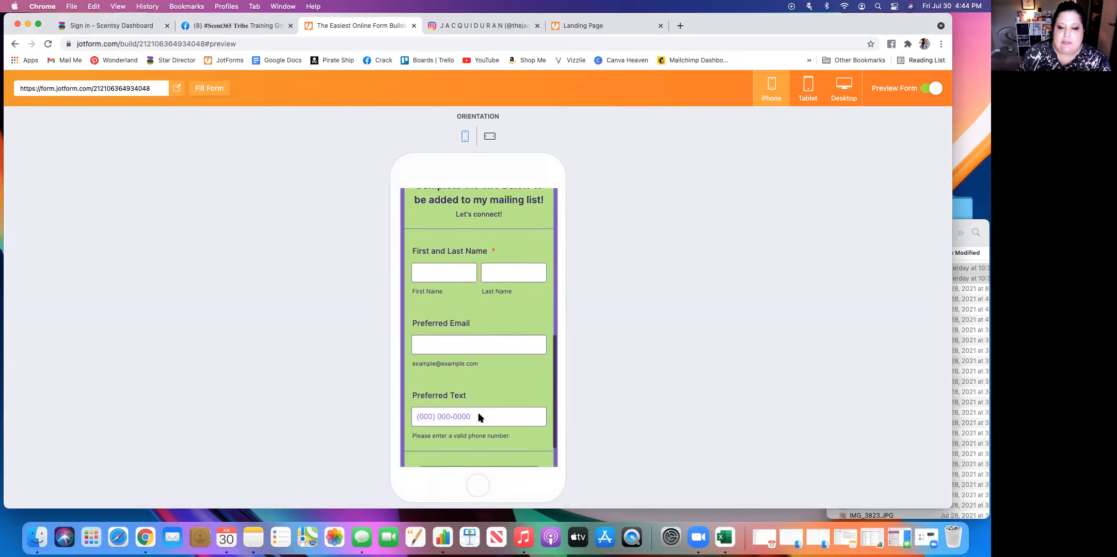
scroll(479, 417, down, 1)
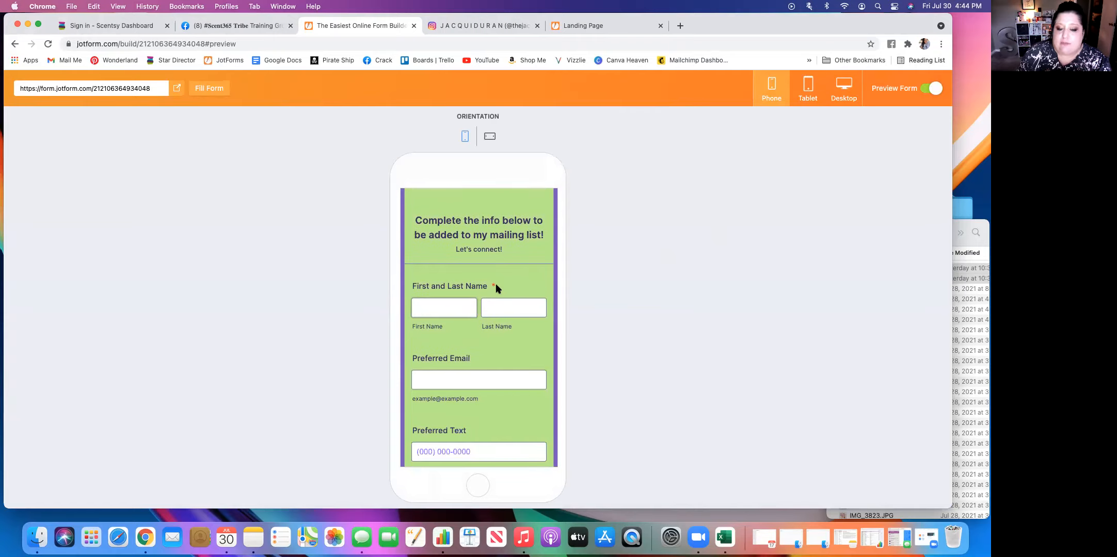
scroll(445, 375, down, 2)
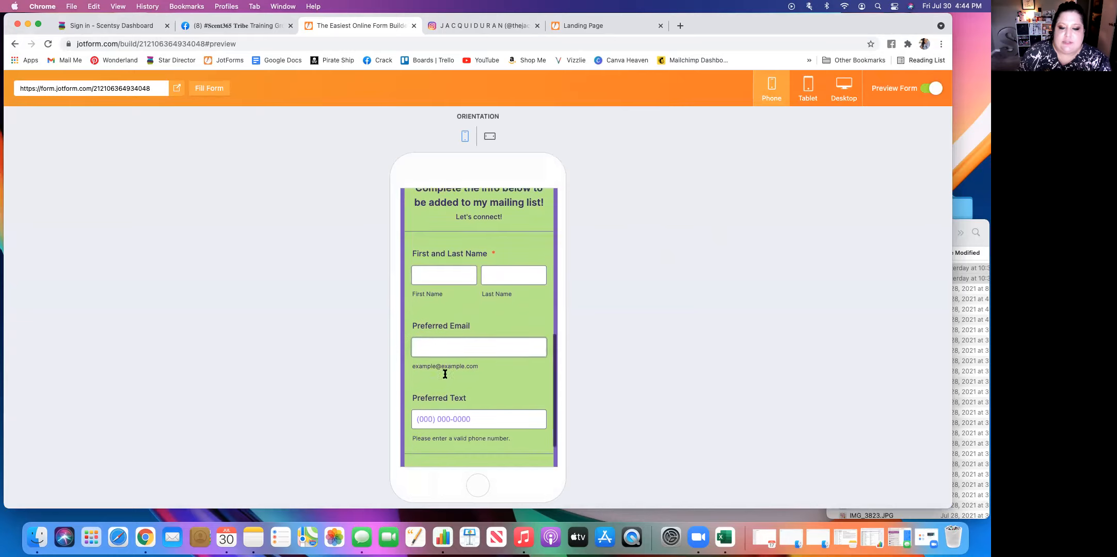
scroll(444, 375, down, 2)
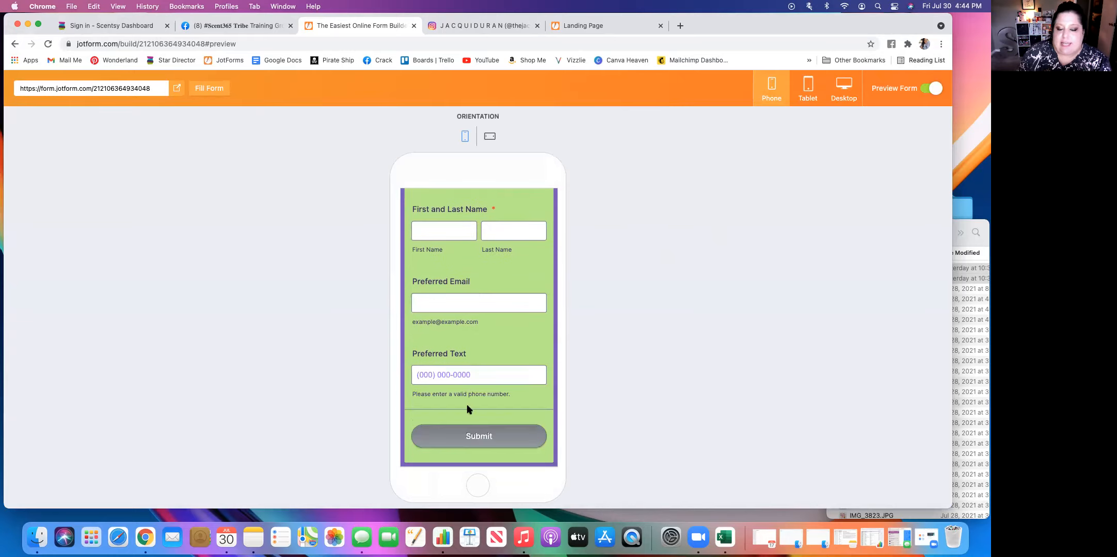
scroll(468, 409, up, 10)
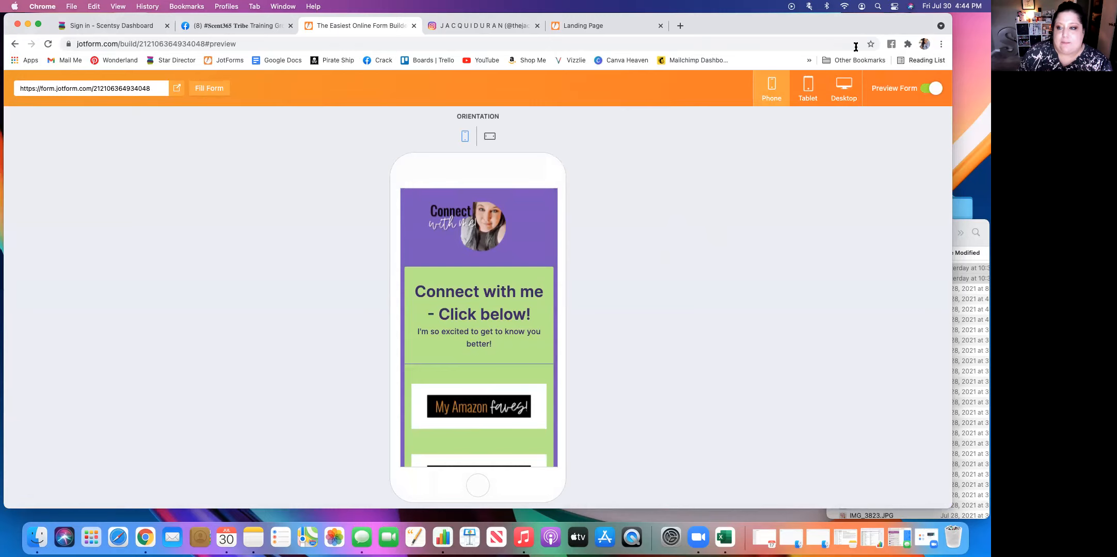
click(927, 89)
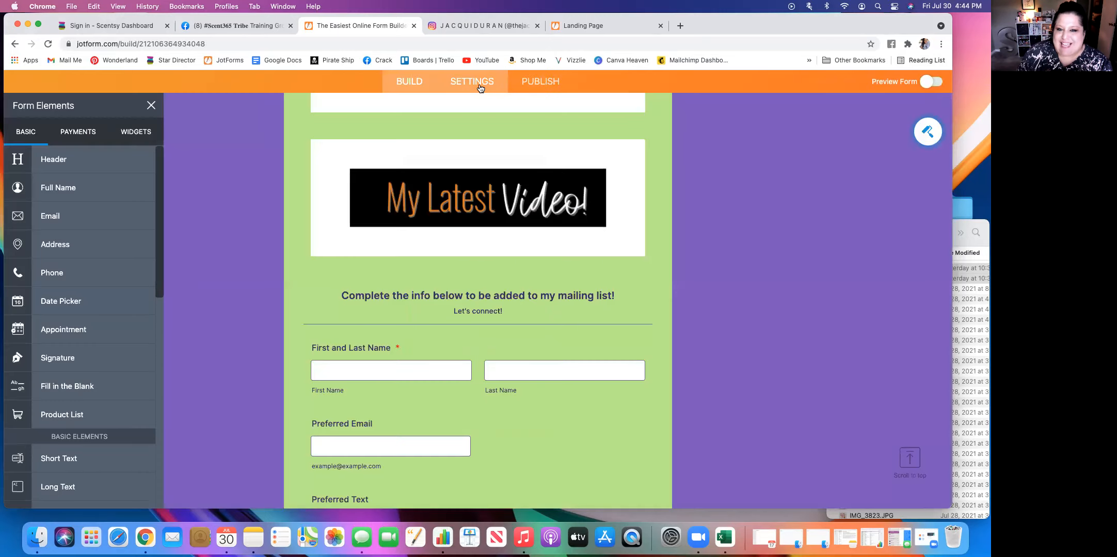
Change the form's title to "TEST" in the form settings.
click(479, 87)
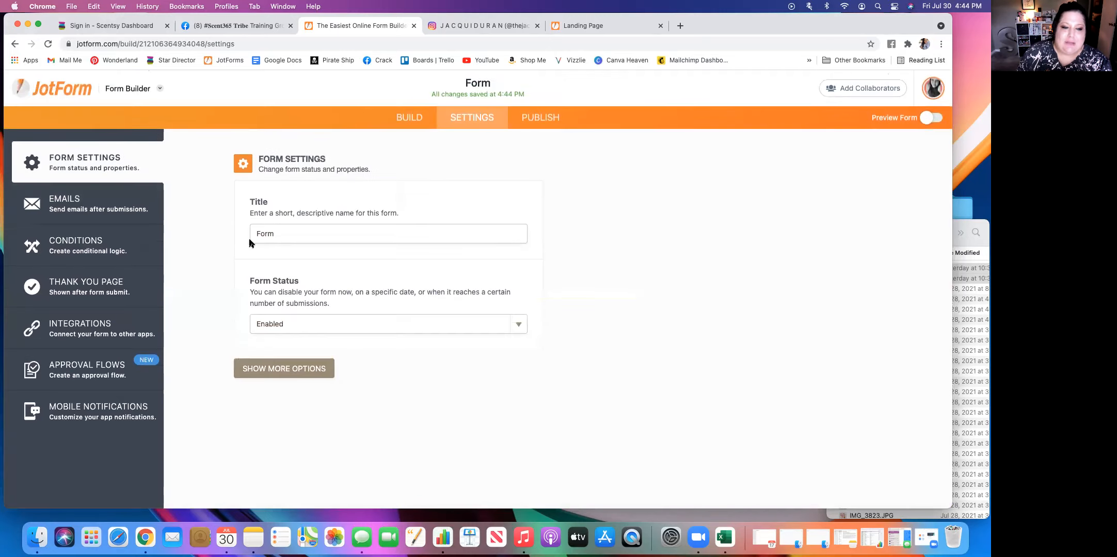
drag(289, 234, 221, 227)
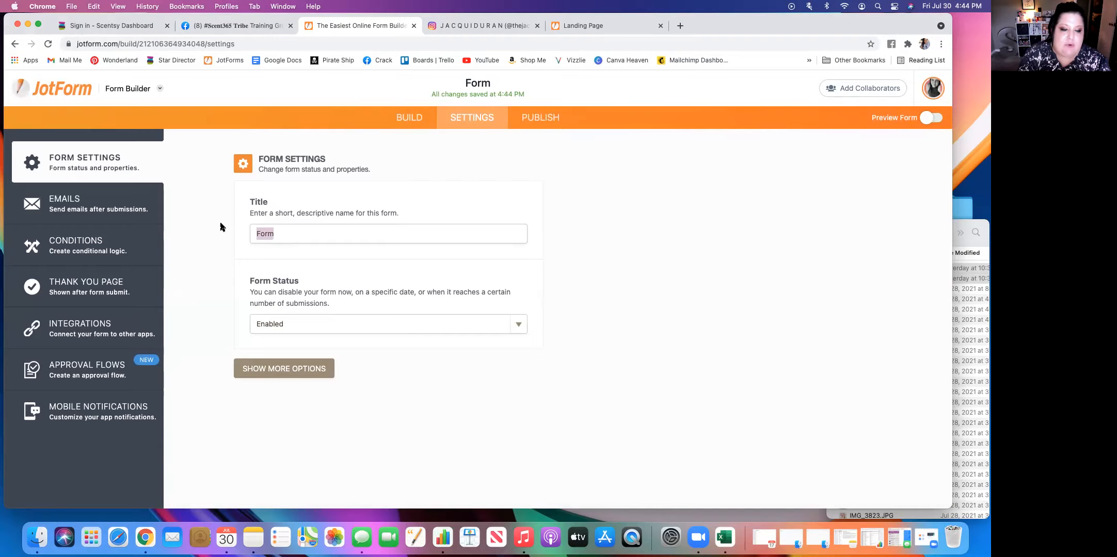
text(TEST)
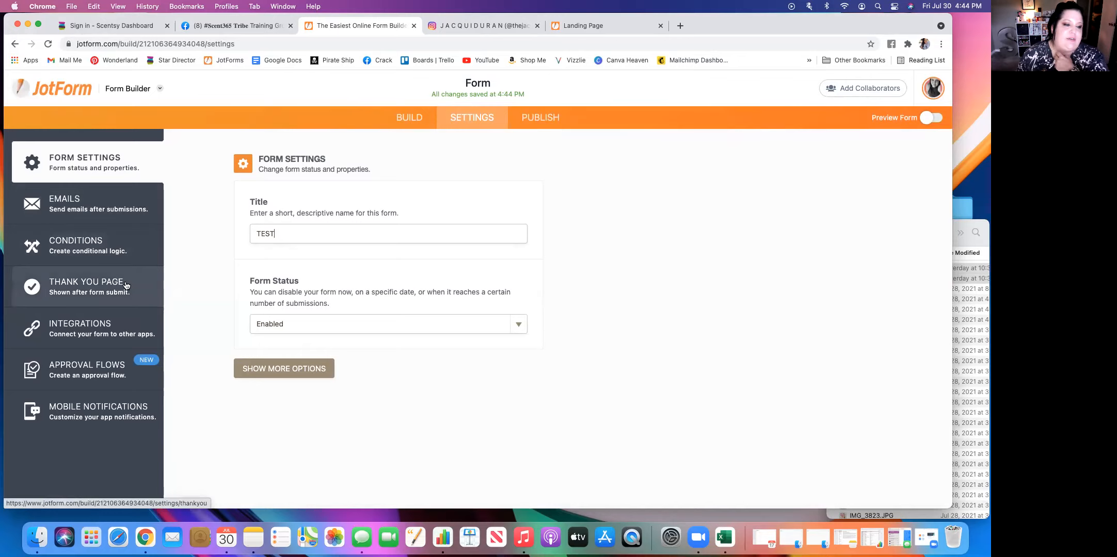
Apply the thank you page layout with a large green check mark on a pale band above the "Thank You!" text.
click(88, 286)
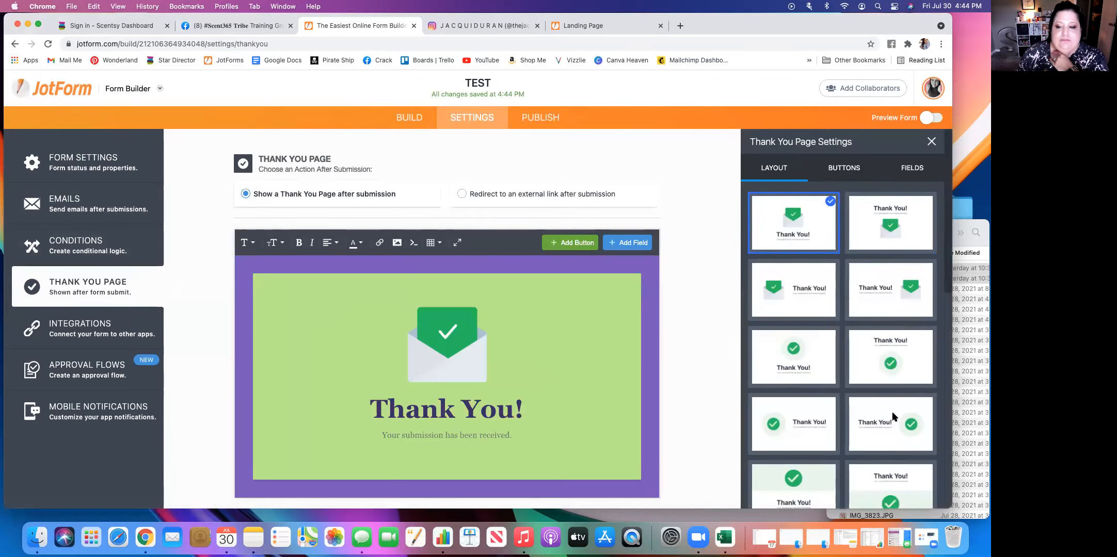
scroll(857, 402, down, 6)
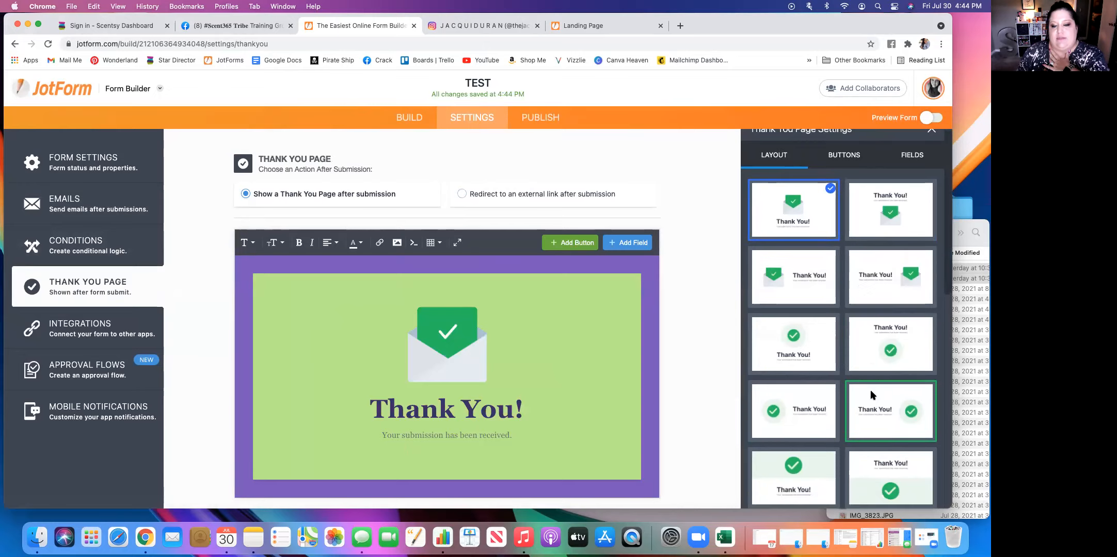
scroll(871, 395, down, 3)
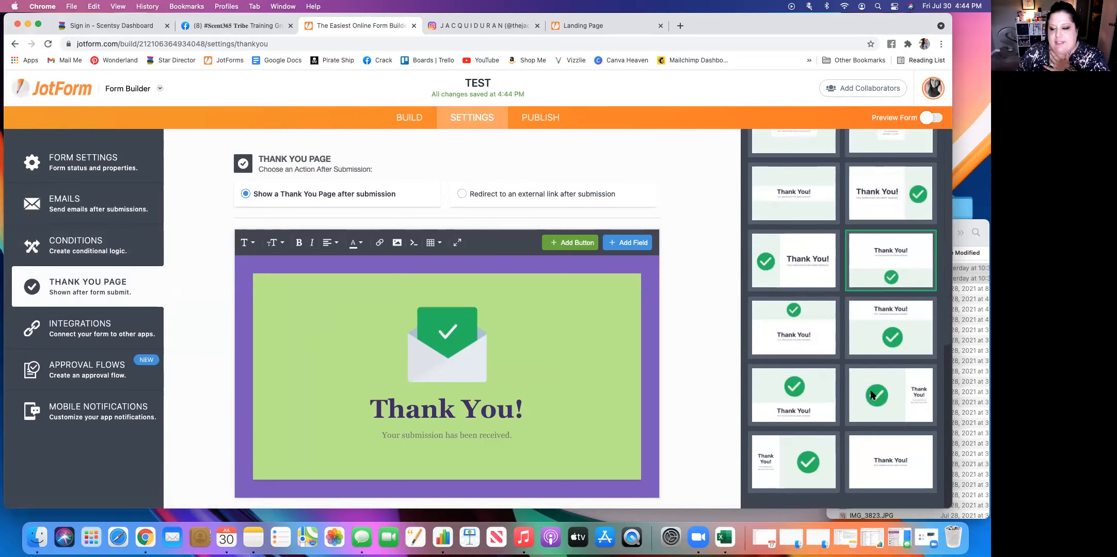
click(822, 402)
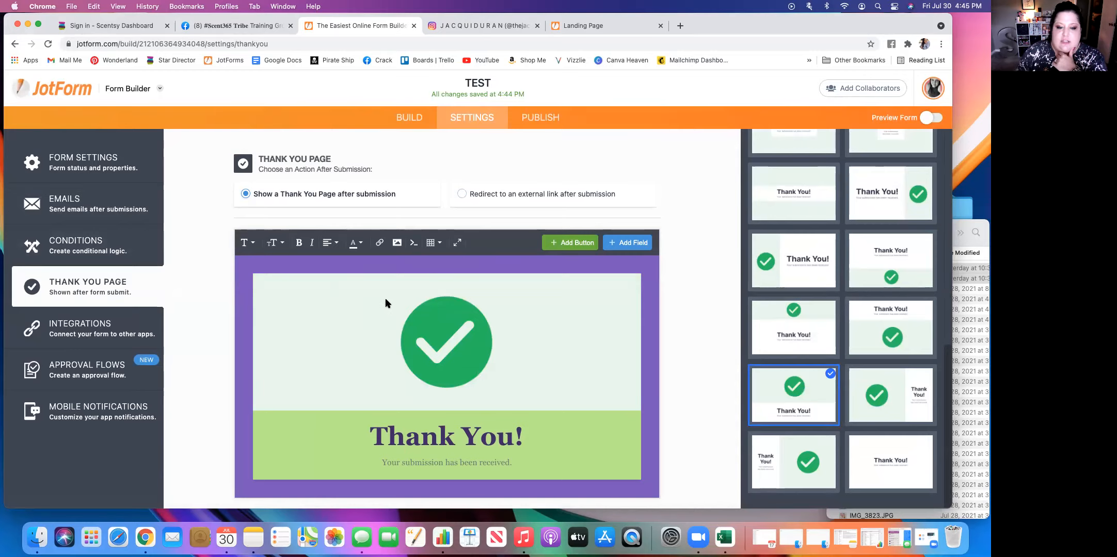
Set the form to redirect to an external link after submission and enter the owner's personal website address as the URL.
click(462, 194)
click(364, 256)
text(http://)
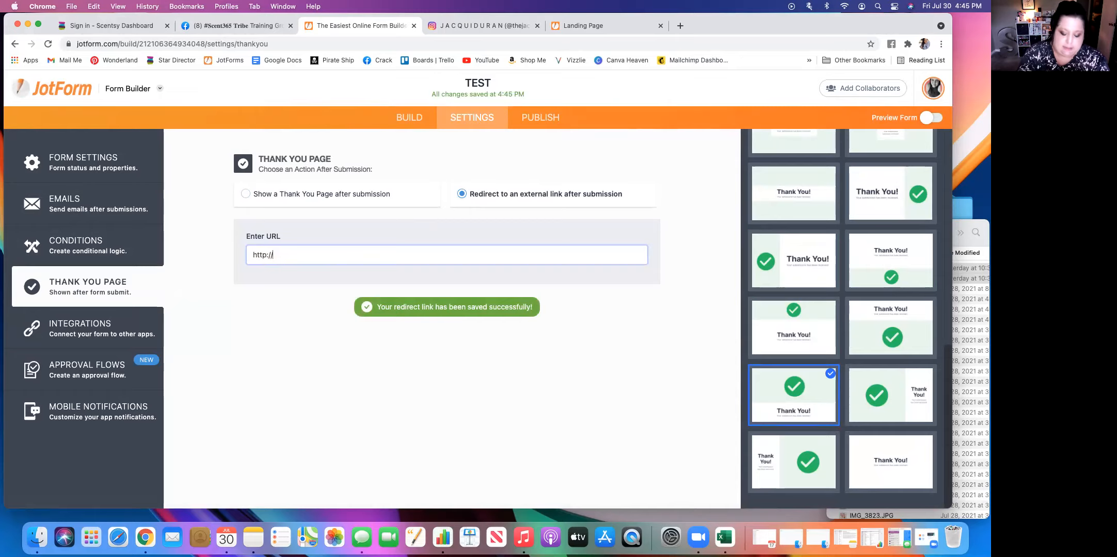
text(jacquiduran.com)
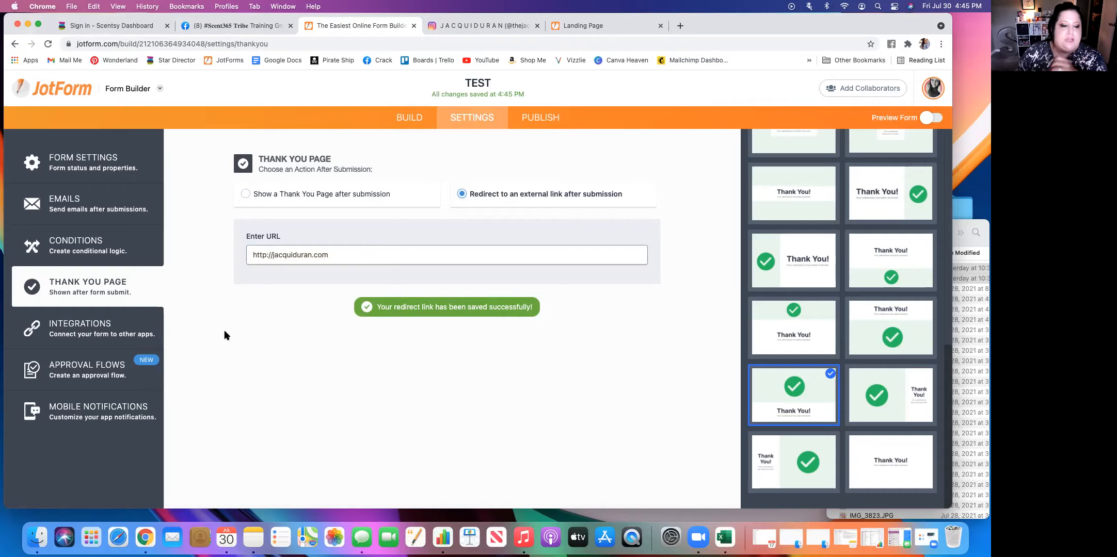
Browse the form's available integrations, examining email list, payment and storage services such as Mailchimp.
click(124, 333)
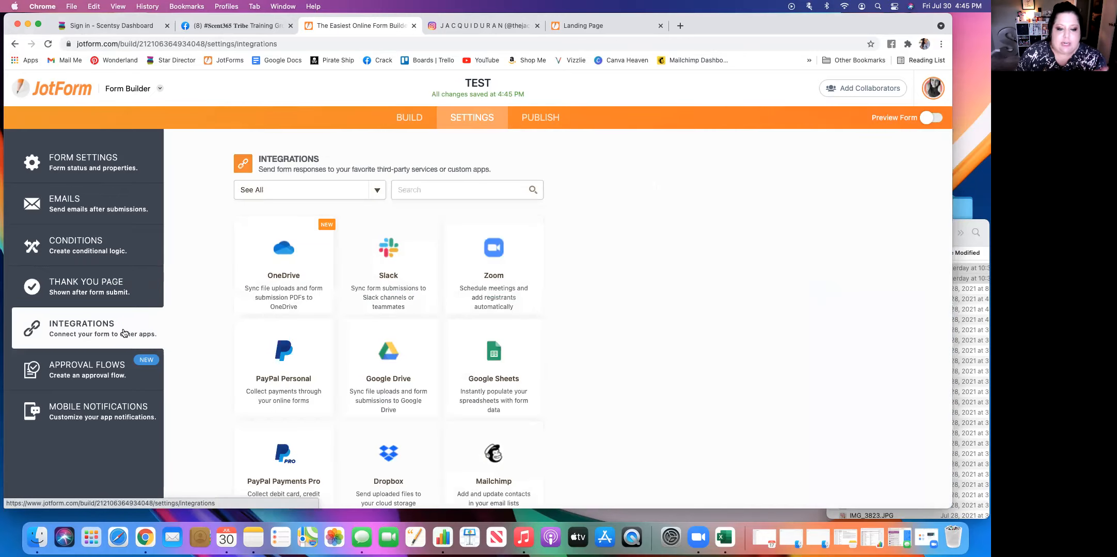
scroll(443, 298, down, 5)
scroll(444, 299, down, 10)
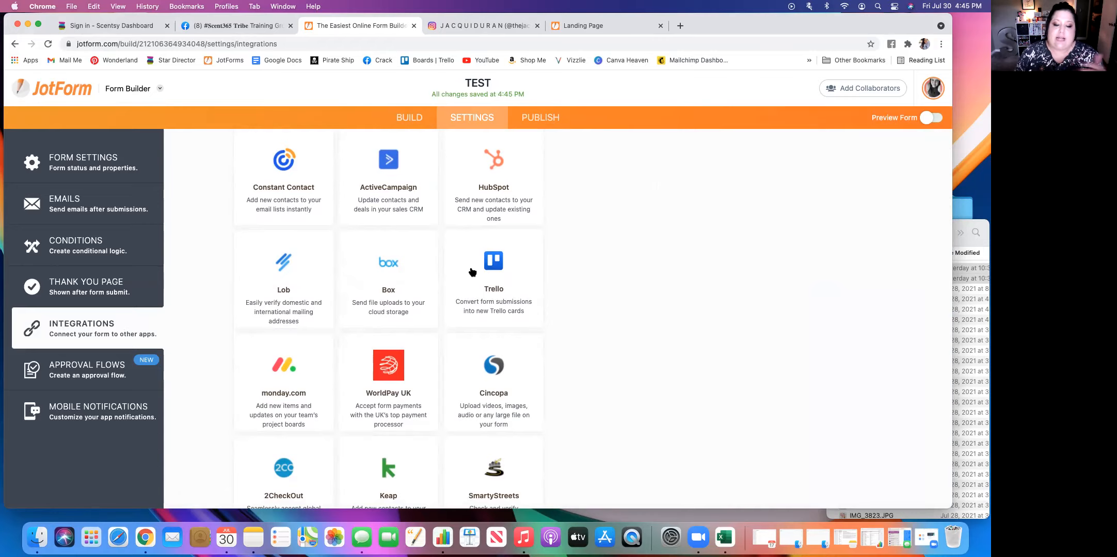
scroll(472, 272, up, 15)
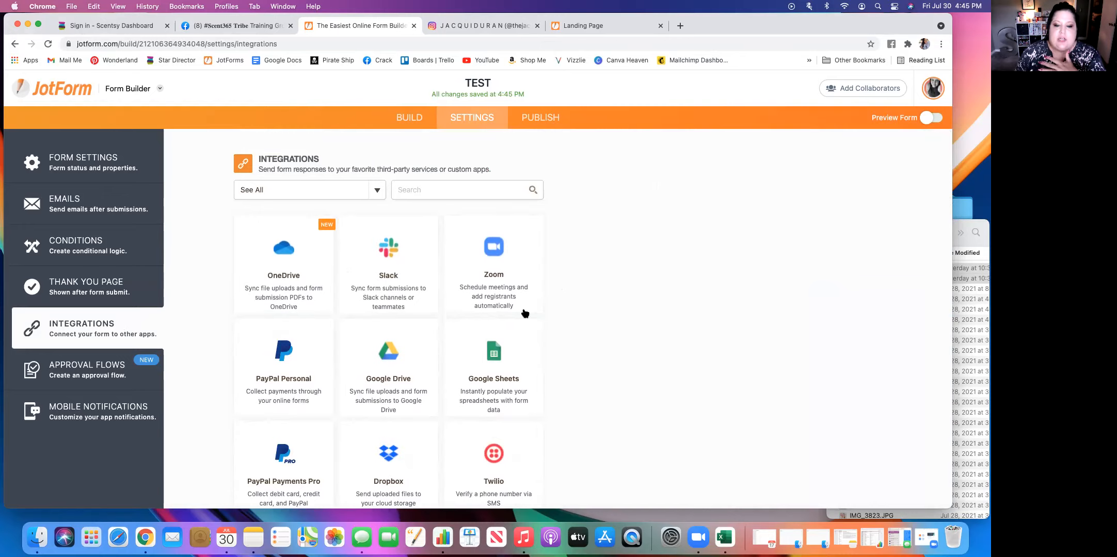
scroll(525, 313, down, 10)
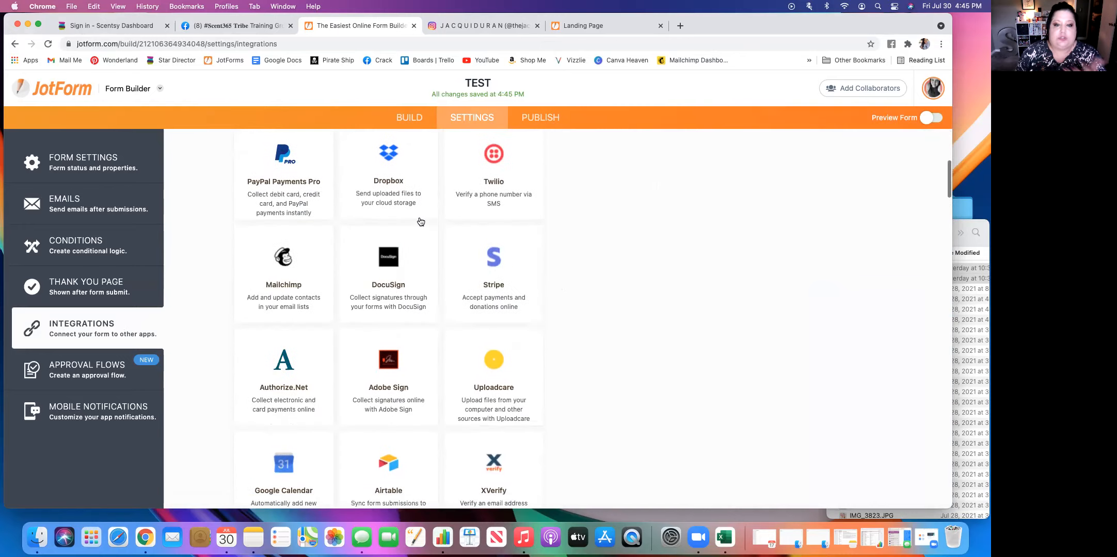
scroll(454, 328, down, 7)
scroll(315, 271, up, 7)
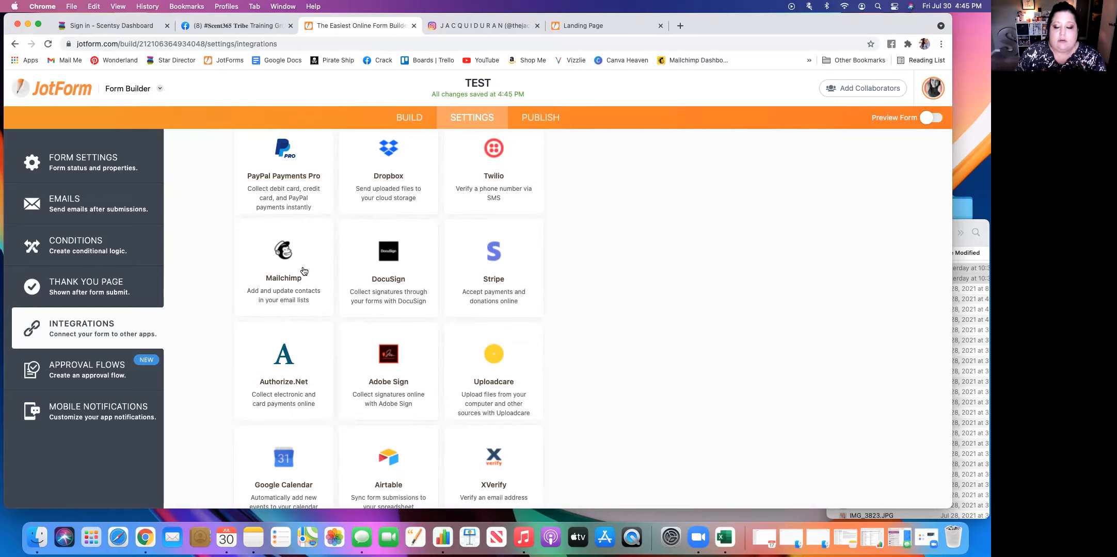
scroll(304, 272, down, 18)
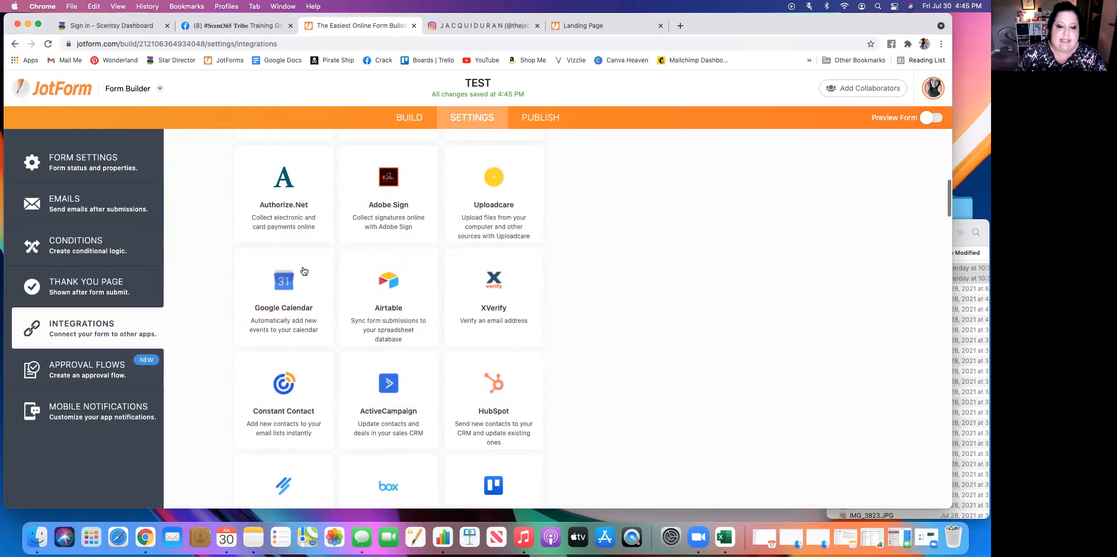
scroll(304, 272, down, 20)
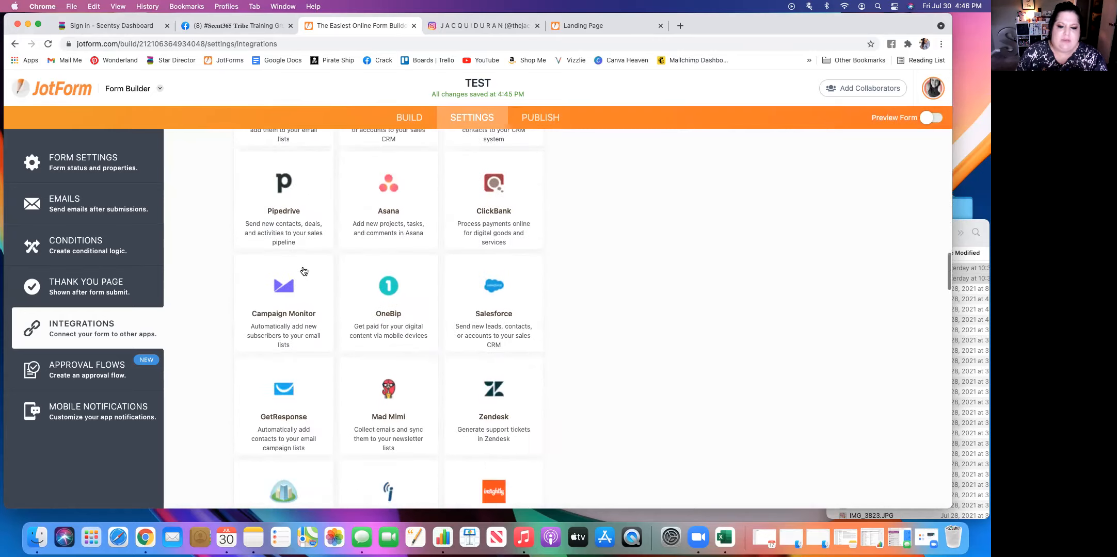
scroll(304, 271, down, 16)
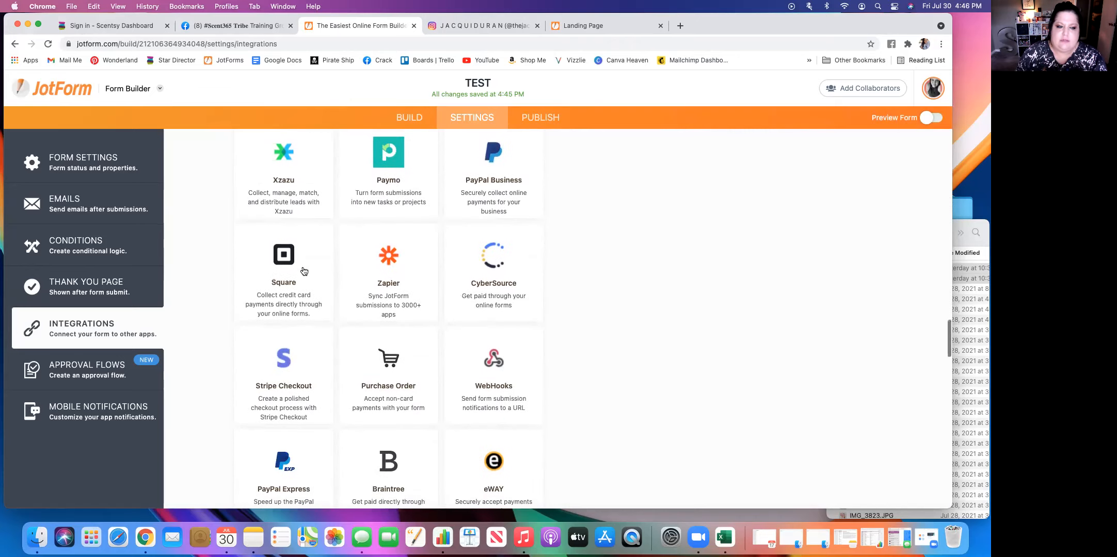
Look through the remaining integrations further down the list, including payment gateways, CRM services and Zapier-based apps.
scroll(304, 272, down, 20)
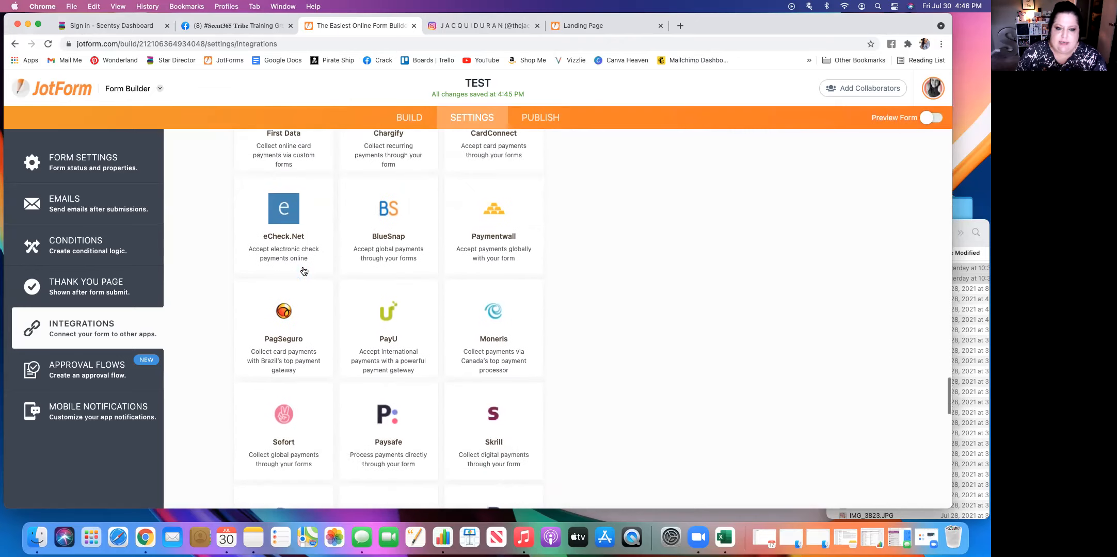
scroll(304, 272, down, 18)
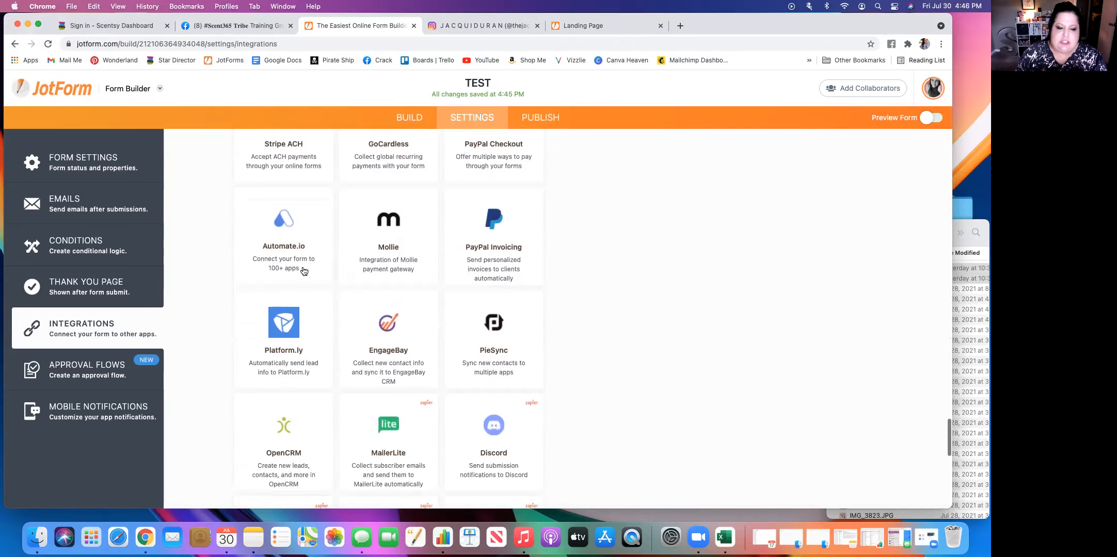
scroll(304, 271, down, 5)
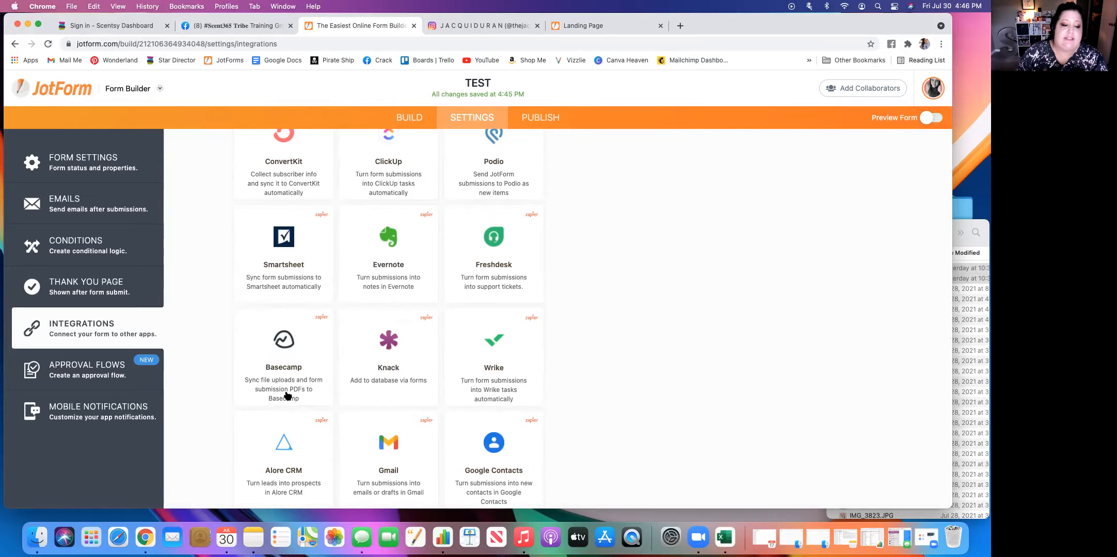
In the form's mobile notification settings, replace "New Submission for" with "WOOHOO!" before {form_title} in the notification title.
click(137, 419)
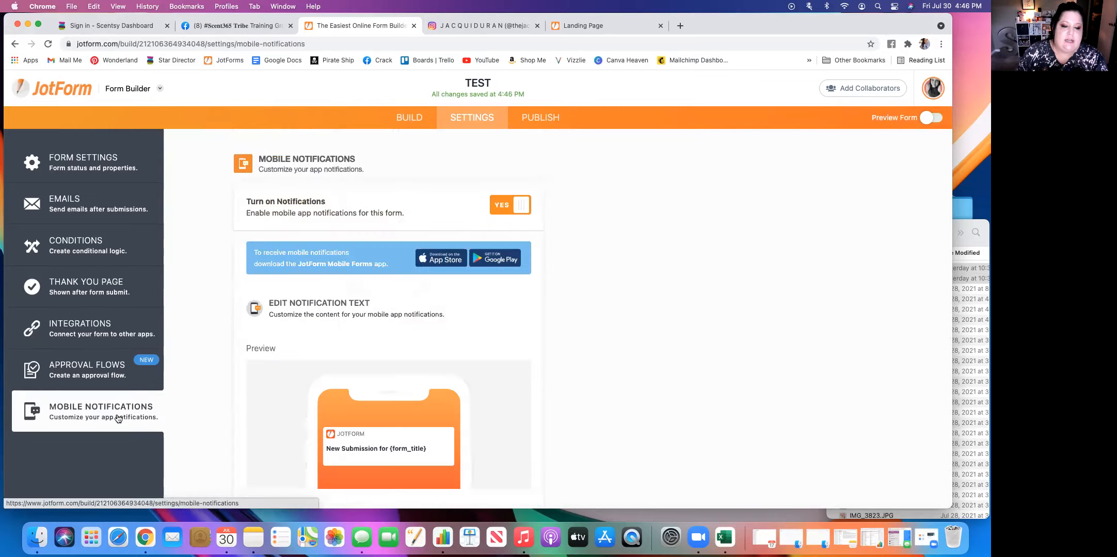
scroll(273, 381, down, 5)
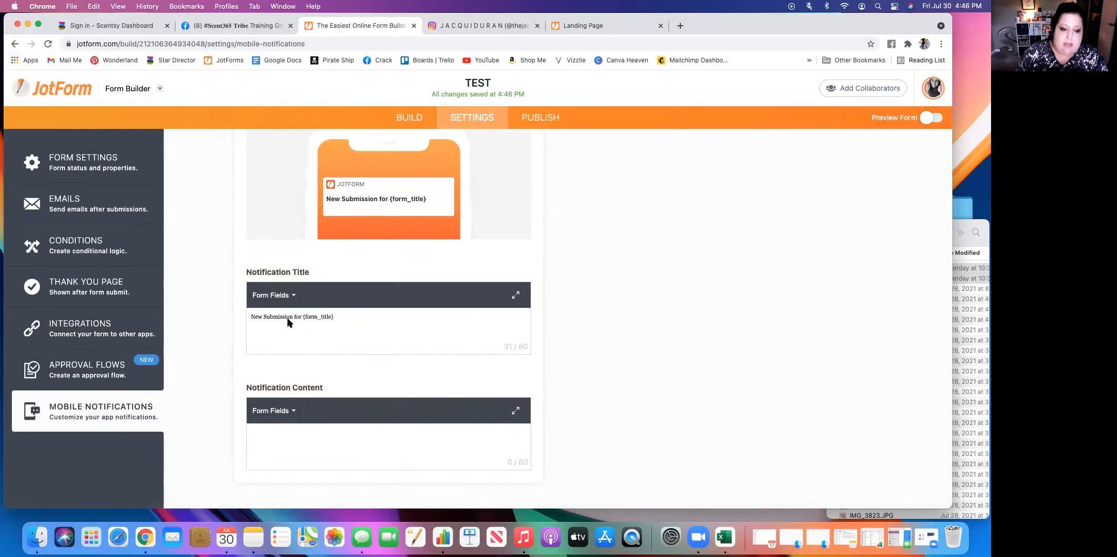
drag(277, 318, 217, 320)
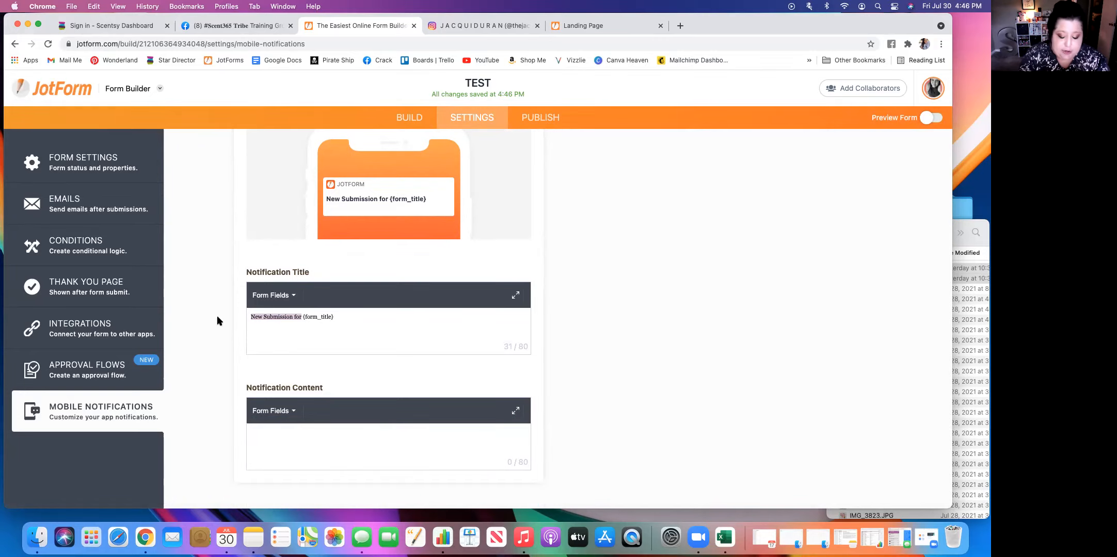
text(WOOHOO)
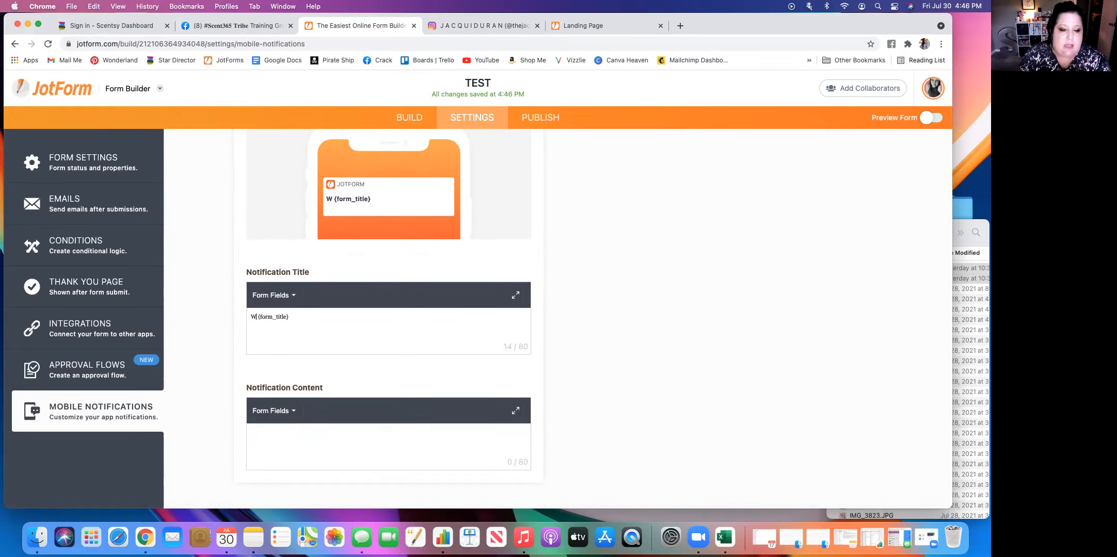
text(!)
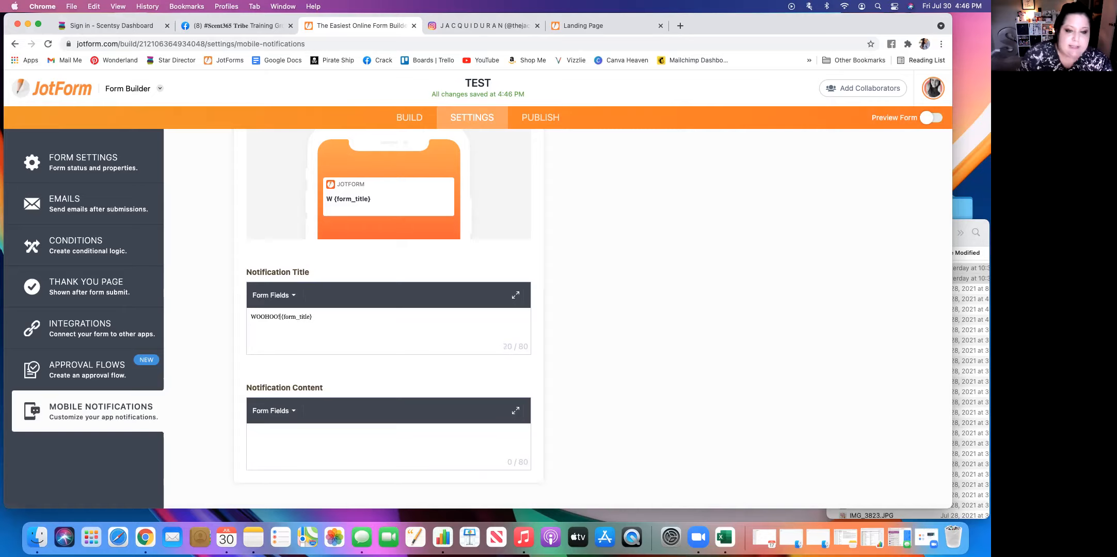
scroll(568, 310, up, 1)
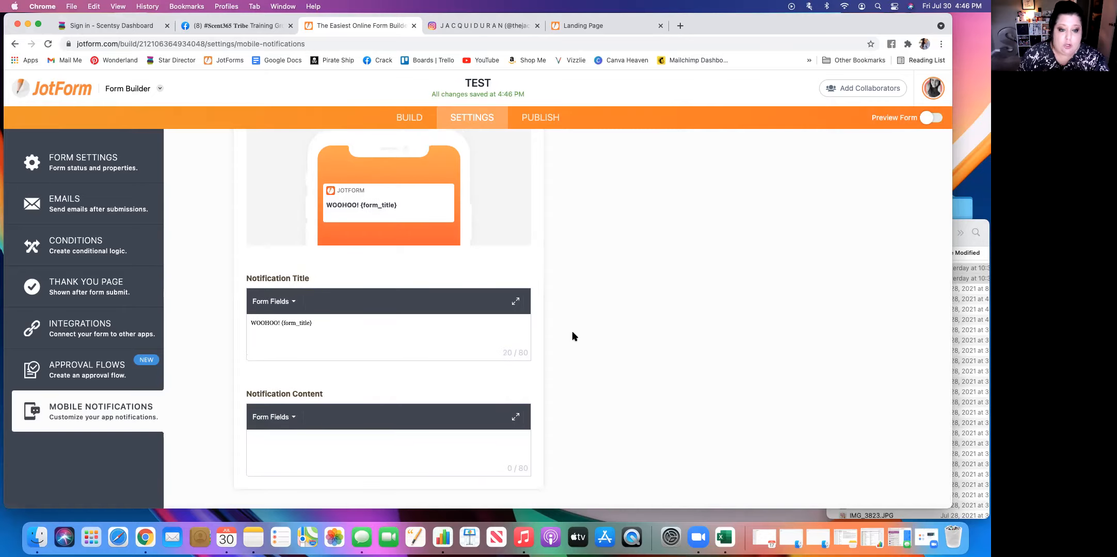
scroll(572, 332, up, 8)
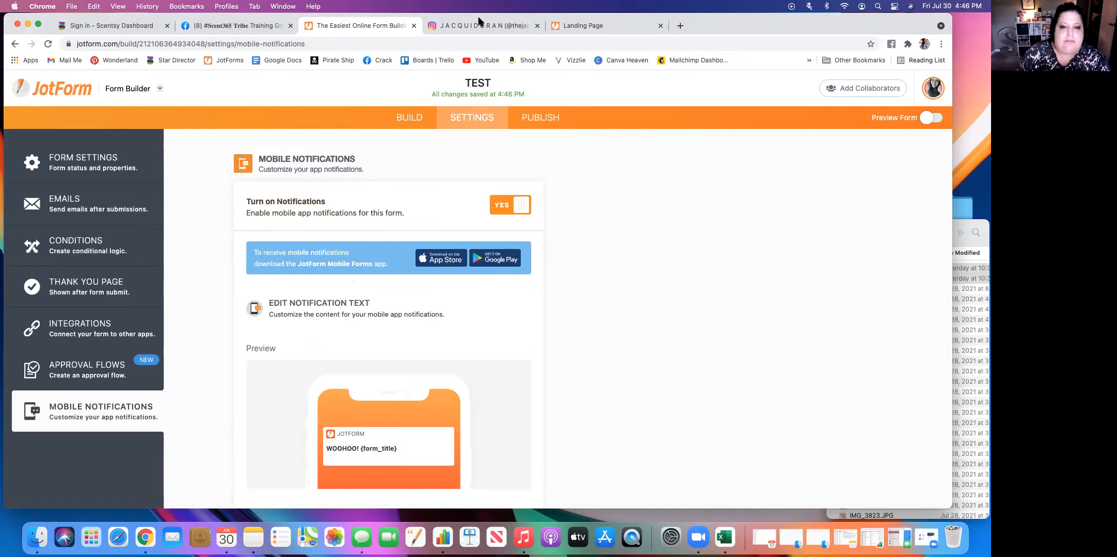
Copy the form's direct share link from its publishing options.
click(522, 120)
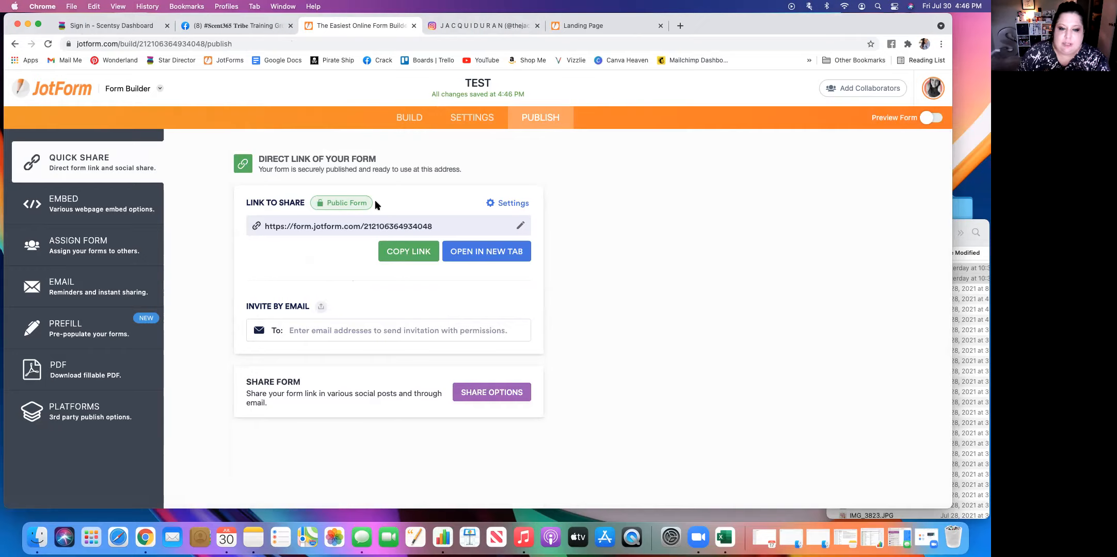
click(419, 253)
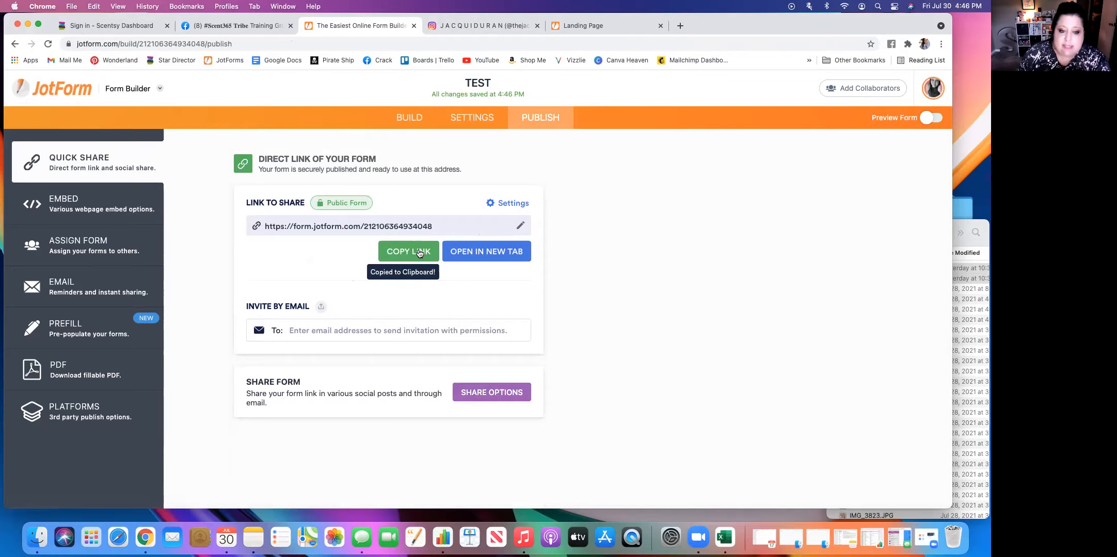
Switch to Instagram, examine the Website field in the profile's edit form, and return to the profile page.
click(505, 30)
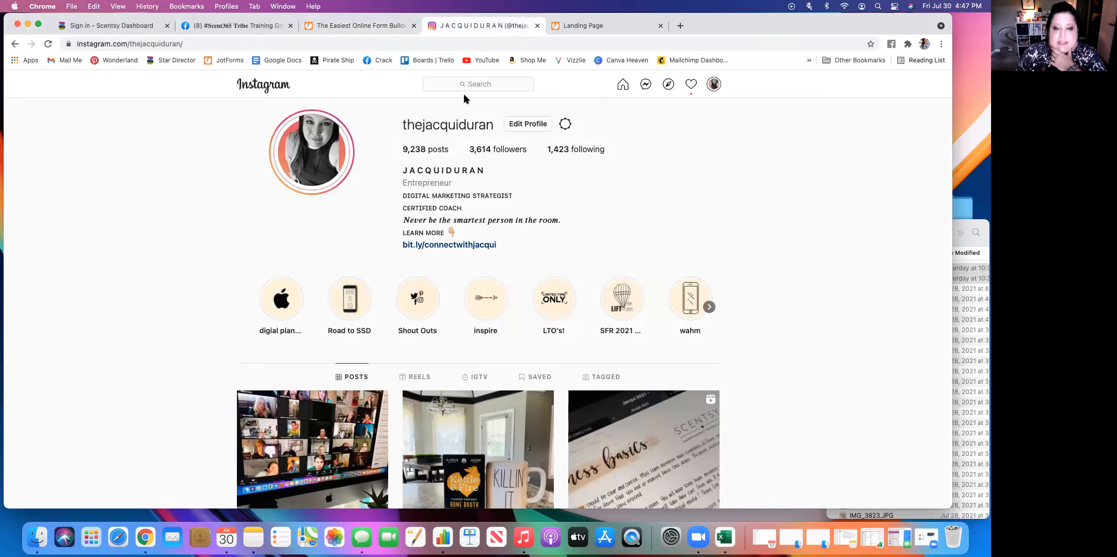
click(524, 124)
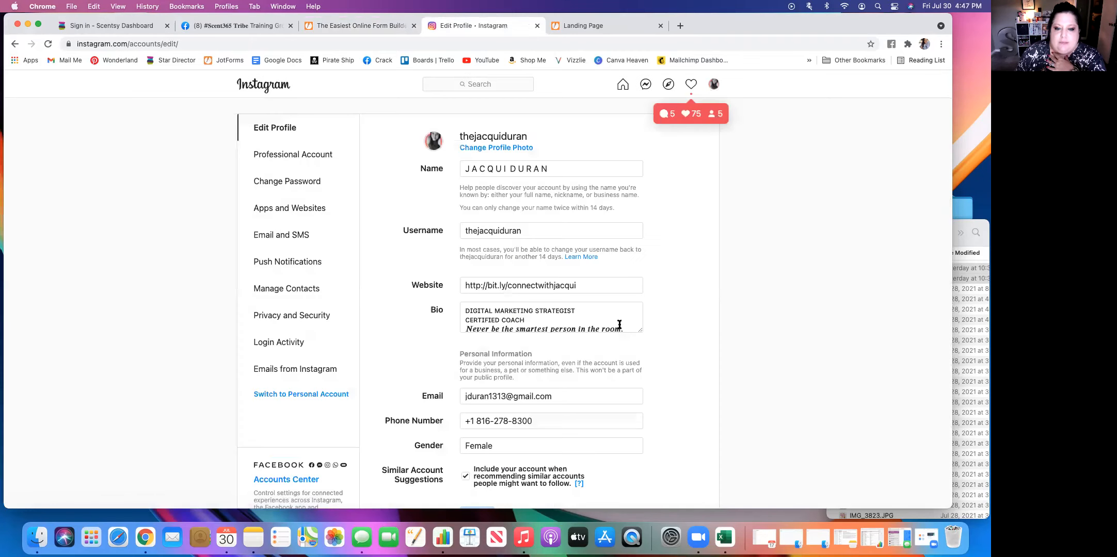
click(581, 288)
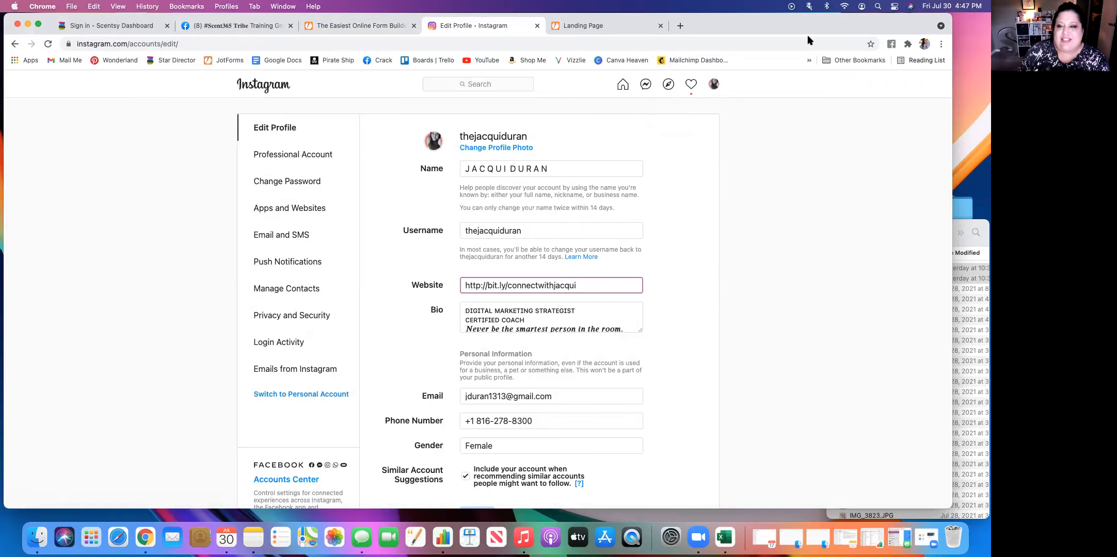
click(714, 84)
click(656, 109)
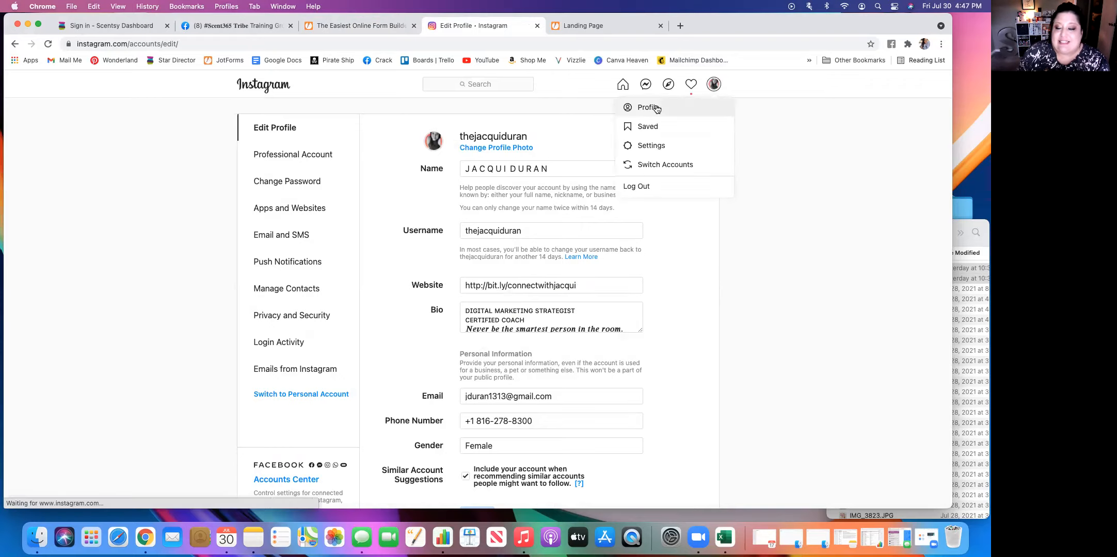